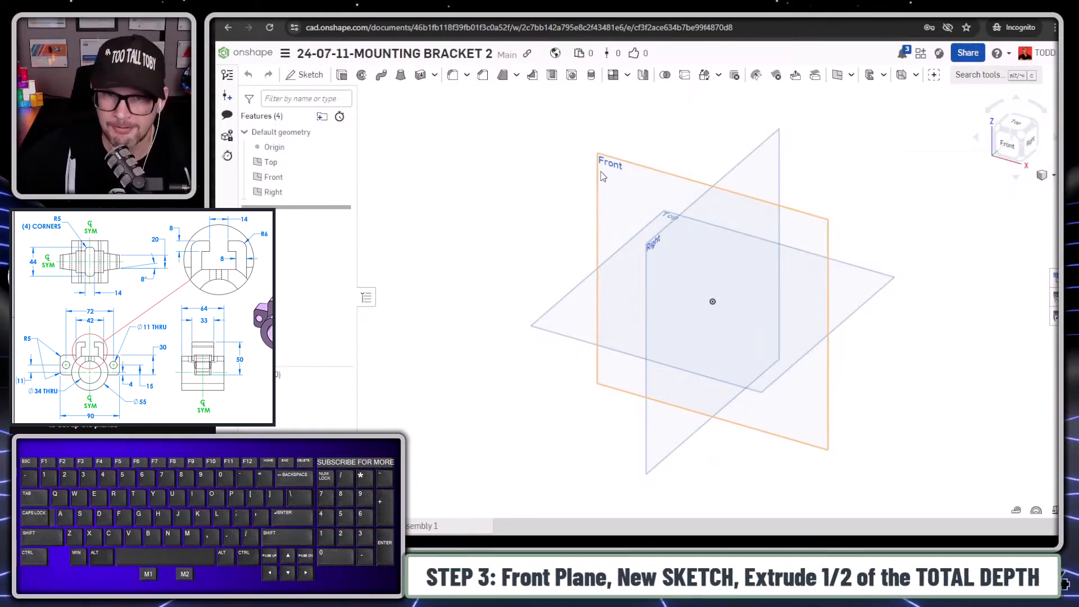
# - Start a sketch on the Front plane and draw a 55 mm diameter circle centred on the origin
pyautogui.click(605, 163)
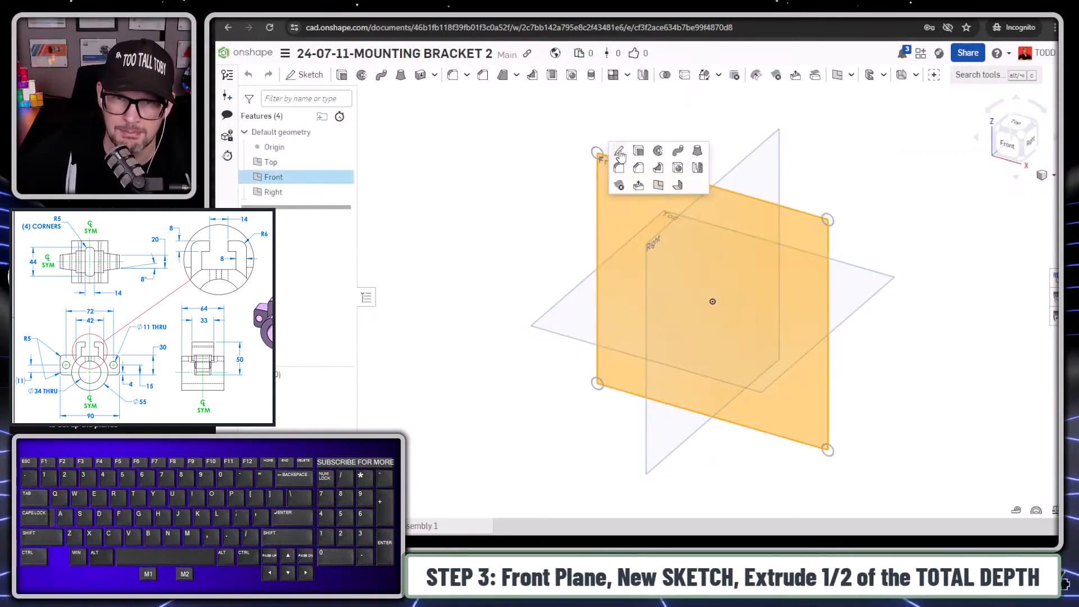
pyautogui.click(619, 151)
pyautogui.press('n')
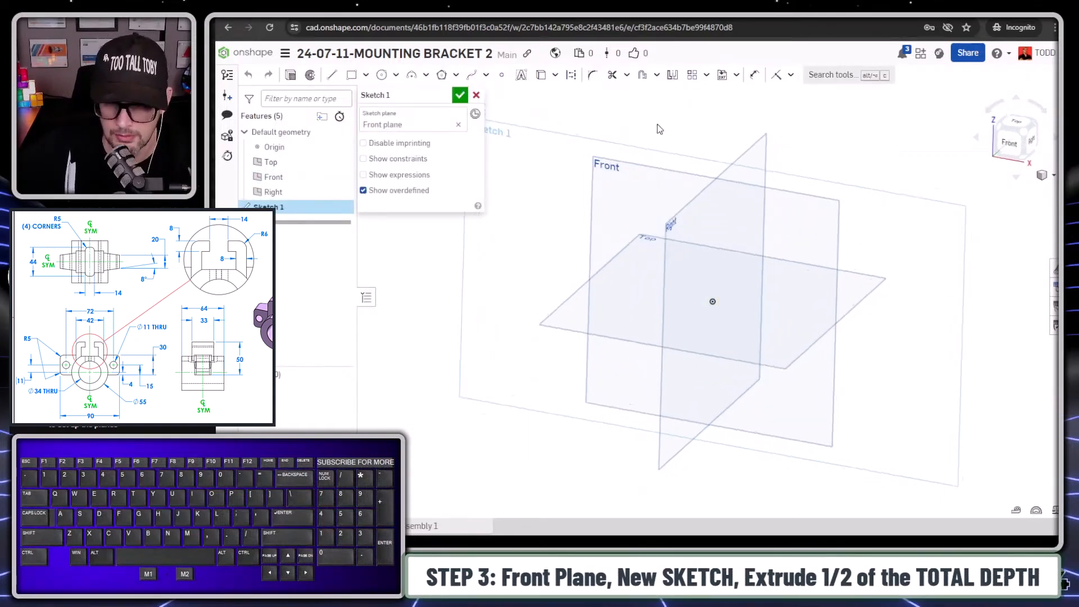
pyautogui.press('s')
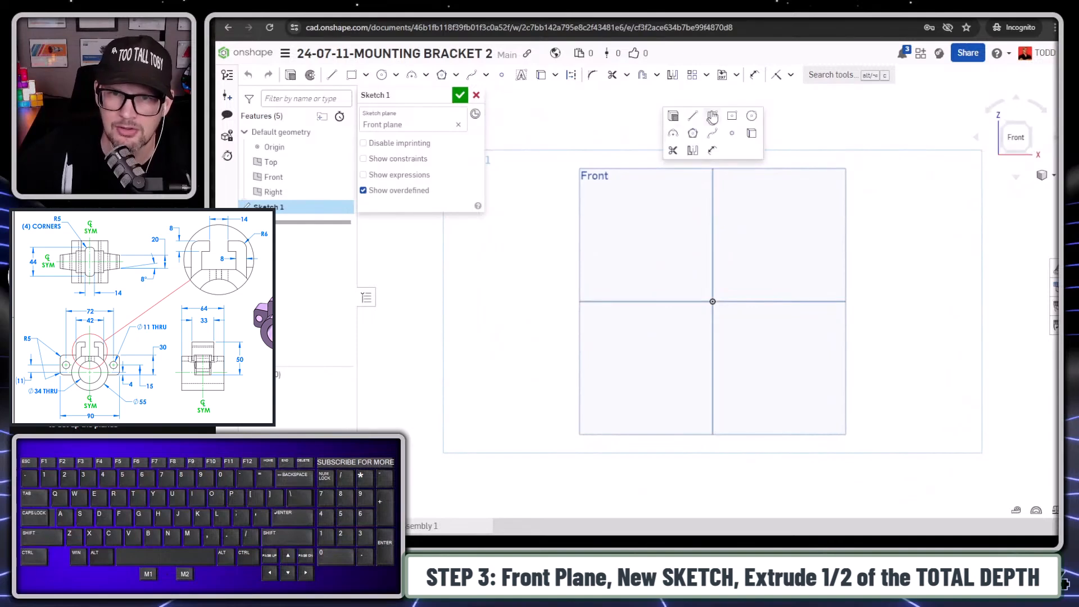
pyautogui.click(752, 115)
pyautogui.click(713, 302)
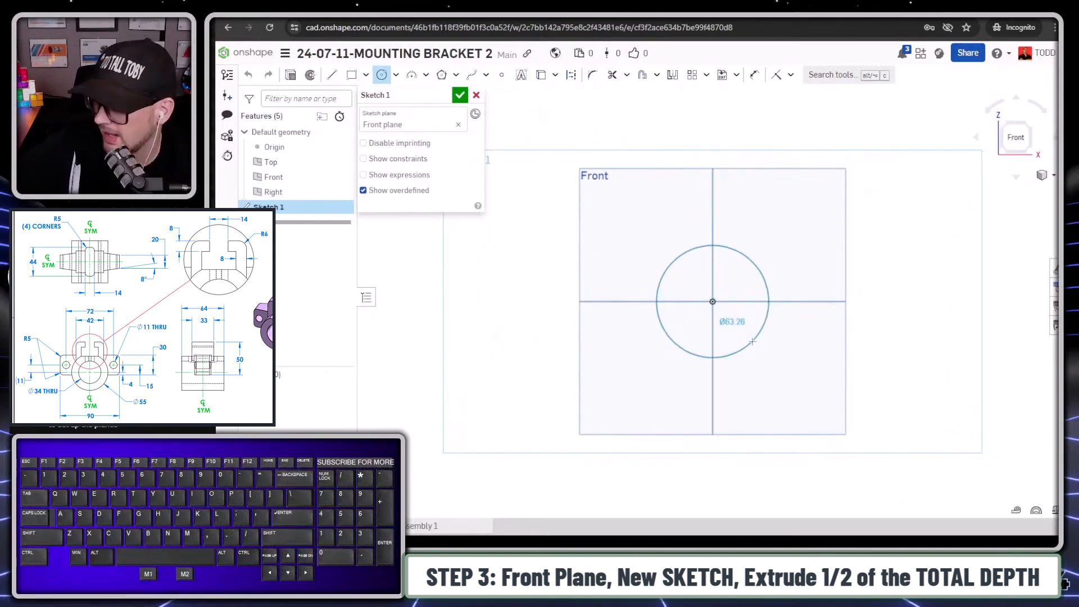
pyautogui.click(753, 341)
pyautogui.write('55')
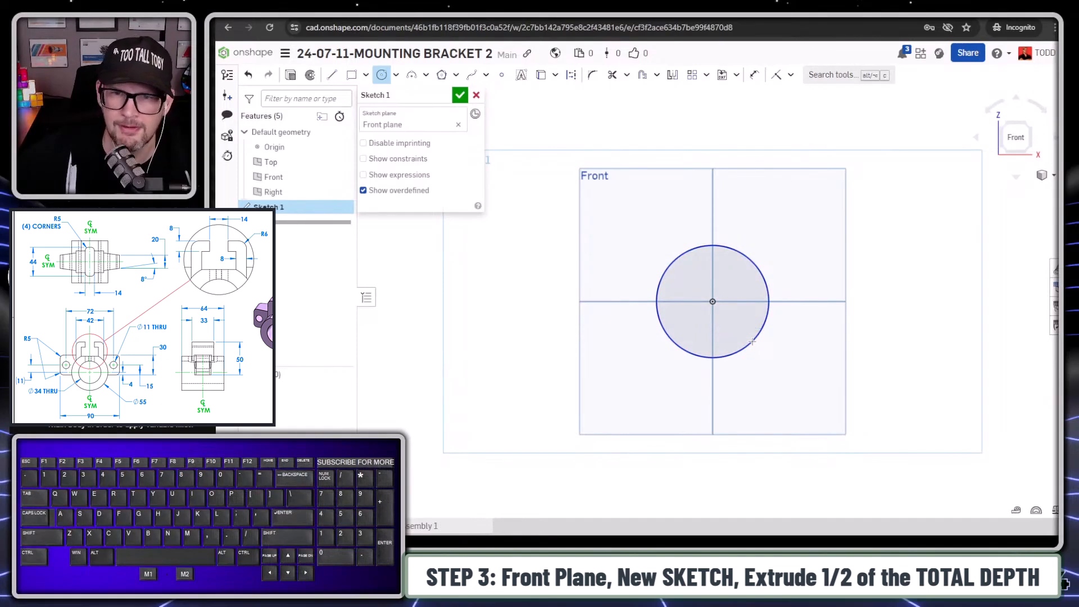
pyautogui.press('Return')
# - Sketch a horizontal chord about 41 mm long across the upper part of the circle, with both ends on it
pyautogui.press('s')
pyautogui.click(730, 225)
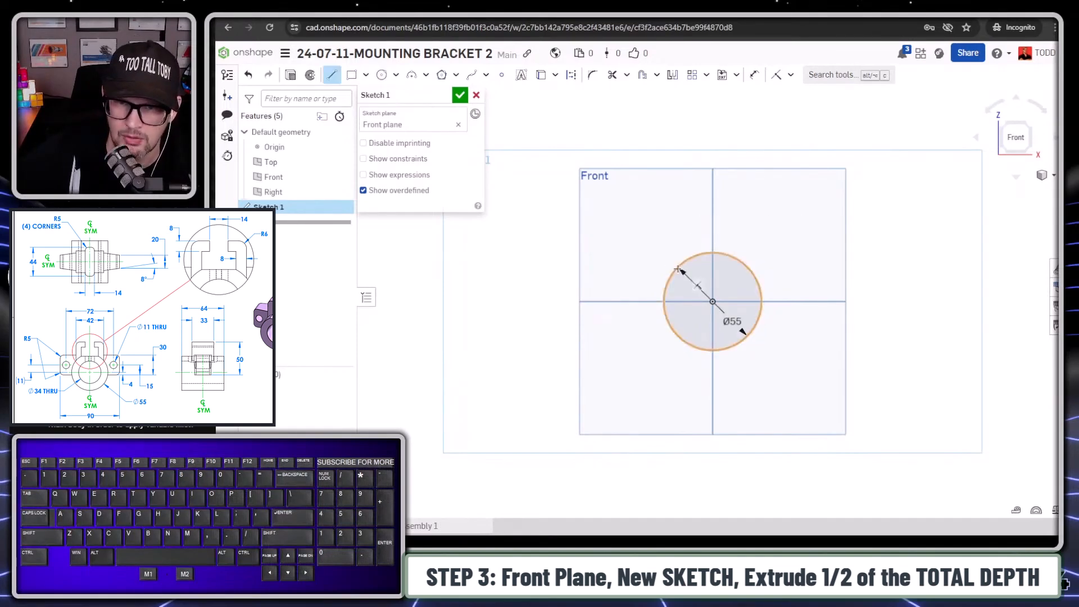
pyautogui.click(677, 269)
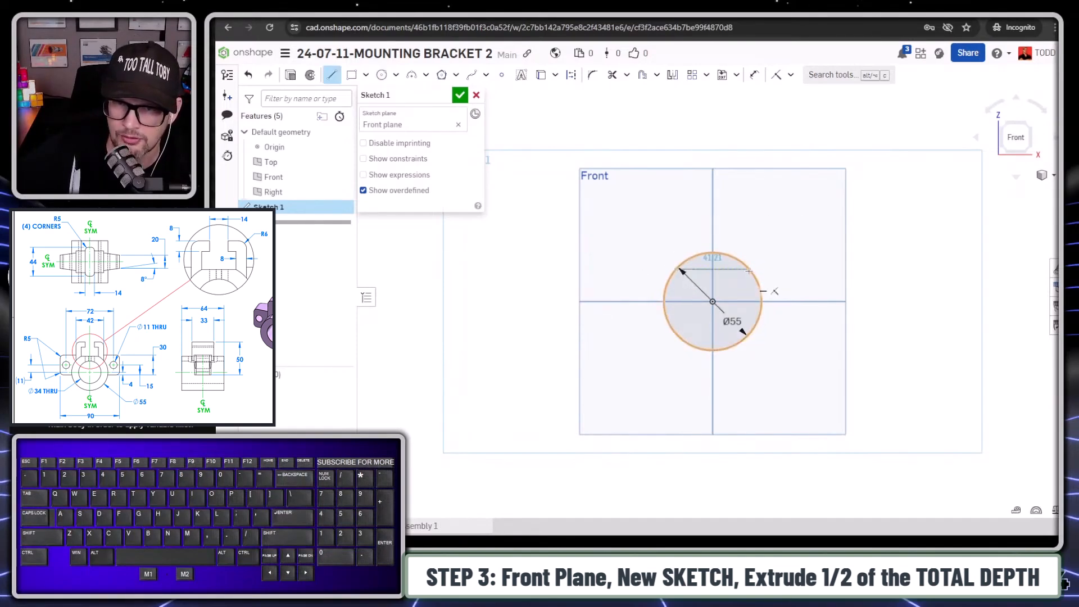
pyautogui.click(749, 270)
pyautogui.press('s')
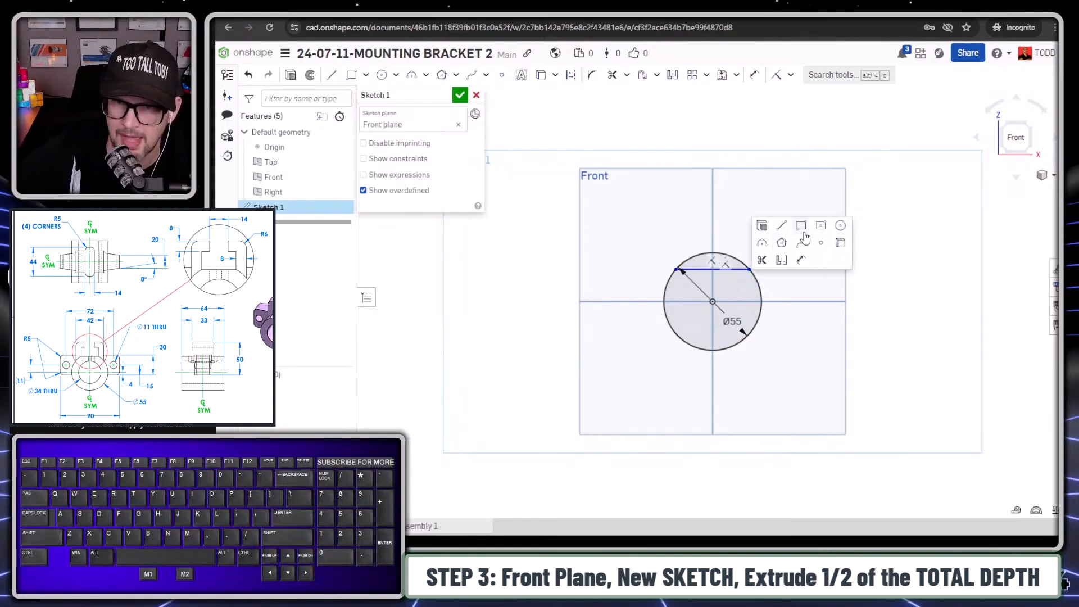
pyautogui.click(802, 262)
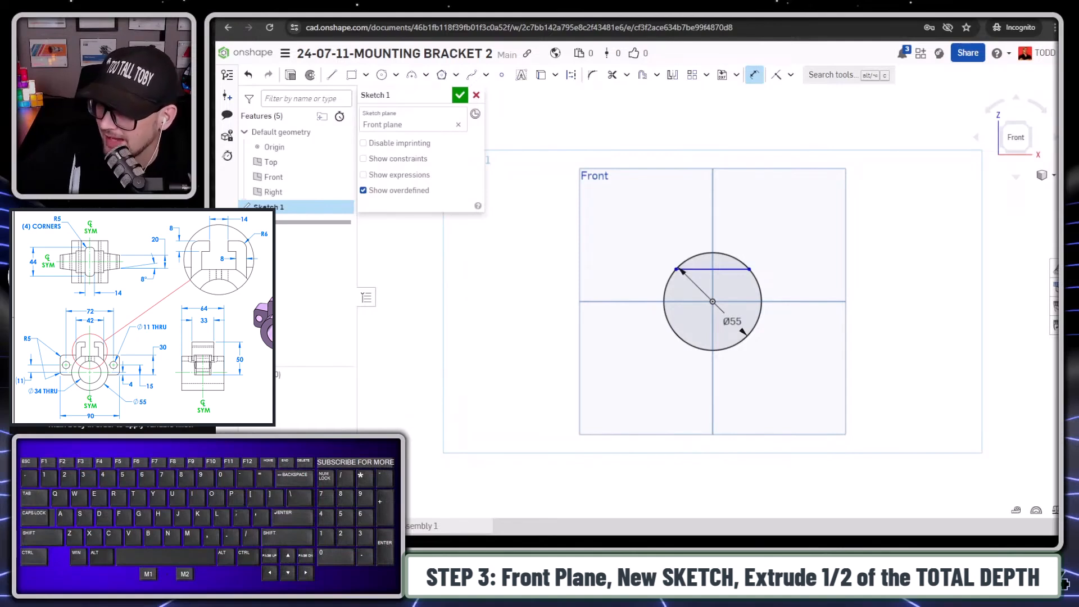
# - Sketch a hook-shaped line chain from the chord's left end up, inward, up, outward about 18 mm and down onto the circle
pyautogui.scroll(3, 720, 250)
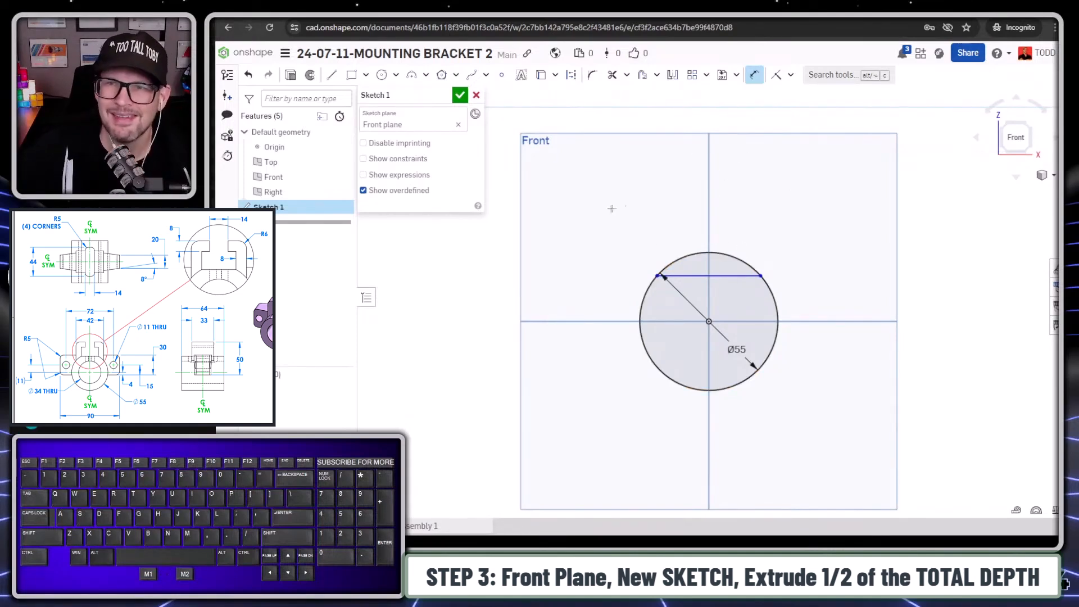
pyautogui.press('s')
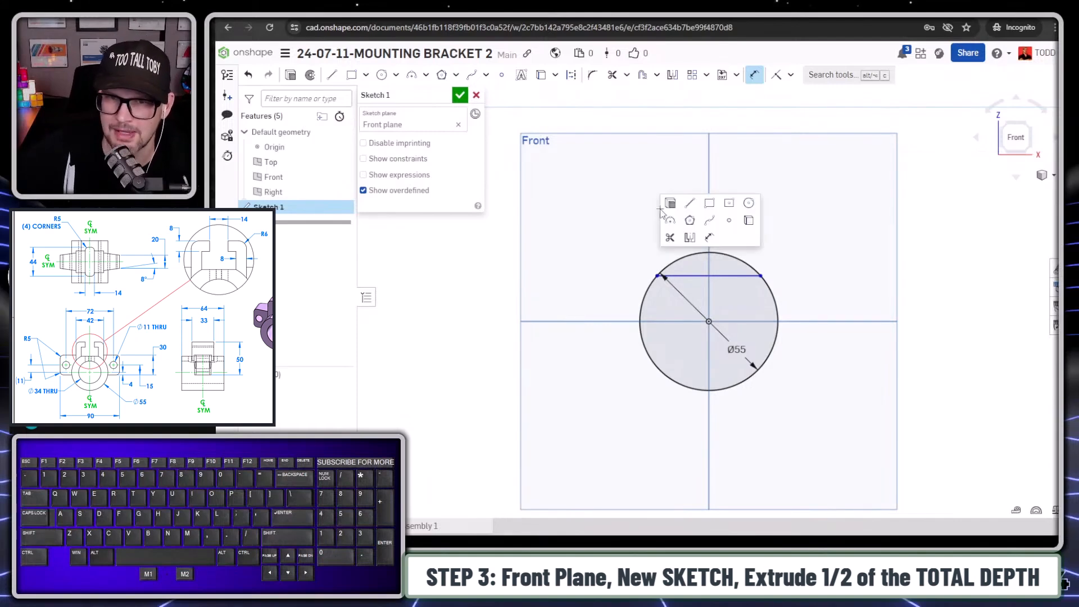
pyautogui.click(686, 209)
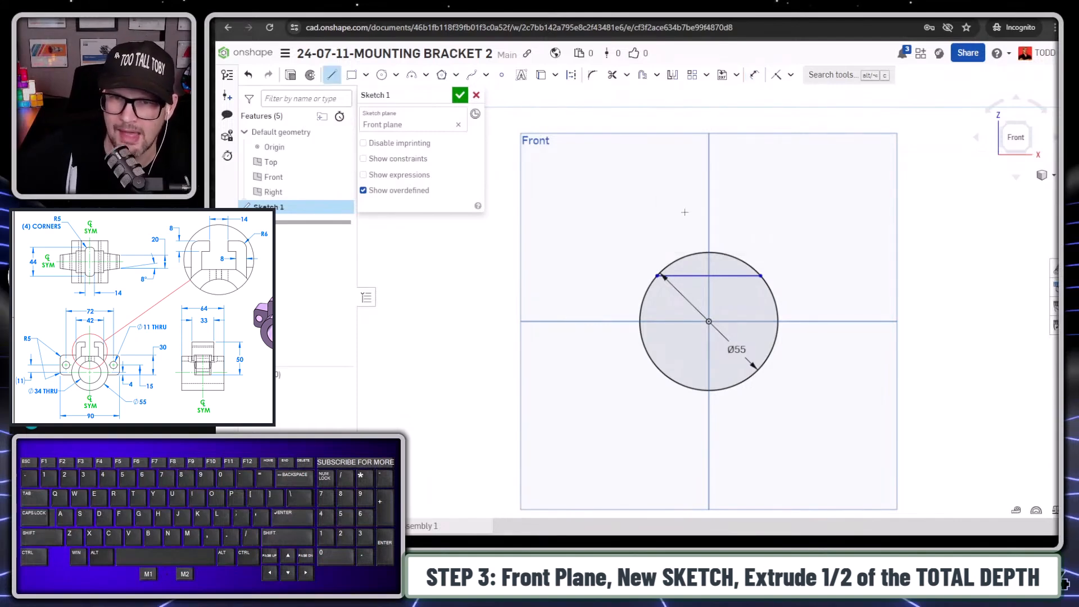
pyautogui.click(658, 275)
pyautogui.click(658, 211)
pyautogui.click(689, 211)
pyautogui.click(689, 179)
pyautogui.click(629, 180)
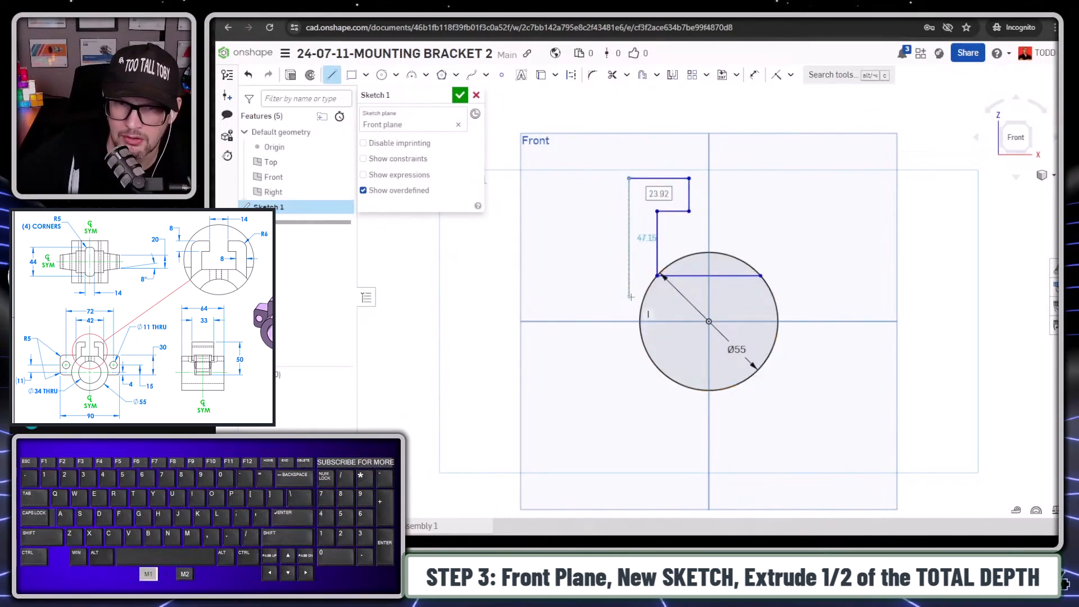
pyautogui.click(630, 297)
pyautogui.press('Escape')
pyautogui.moveTo(629, 297); pyautogui.dragTo(644, 300)
# - Draw a vertical construction line about 72 mm long from the origin up past the hook profile
pyautogui.press('s')
pyautogui.click(764, 198)
pyautogui.click(709, 321)
pyautogui.press('q')
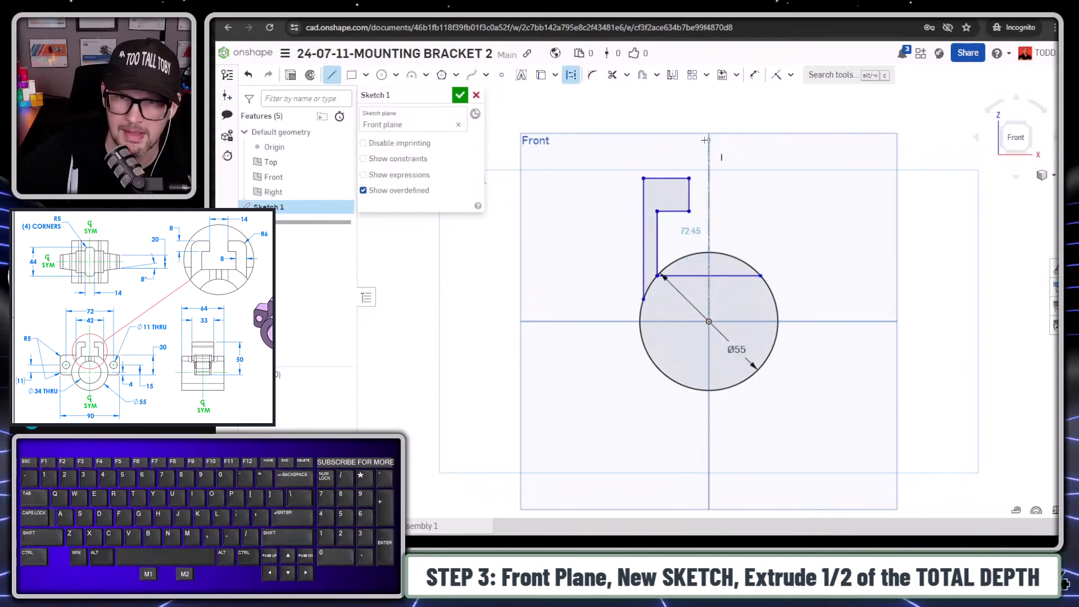
pyautogui.click(703, 141)
pyautogui.press('Escape')
# - Mirror the five hook profile lines about the vertical construction line
pyautogui.click(656, 179)
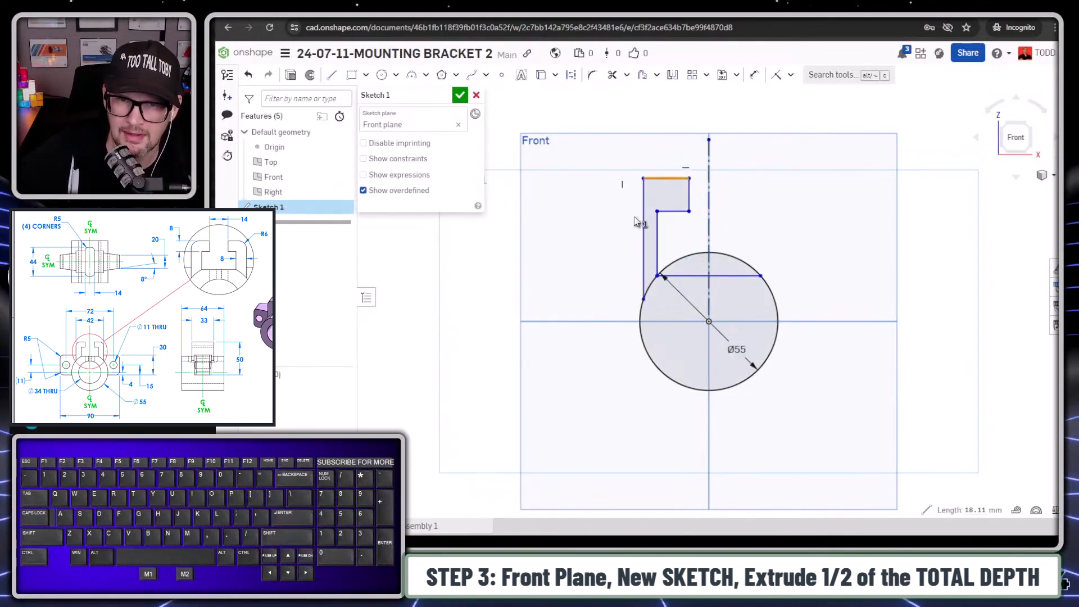
pyautogui.click(644, 236)
pyautogui.click(658, 239)
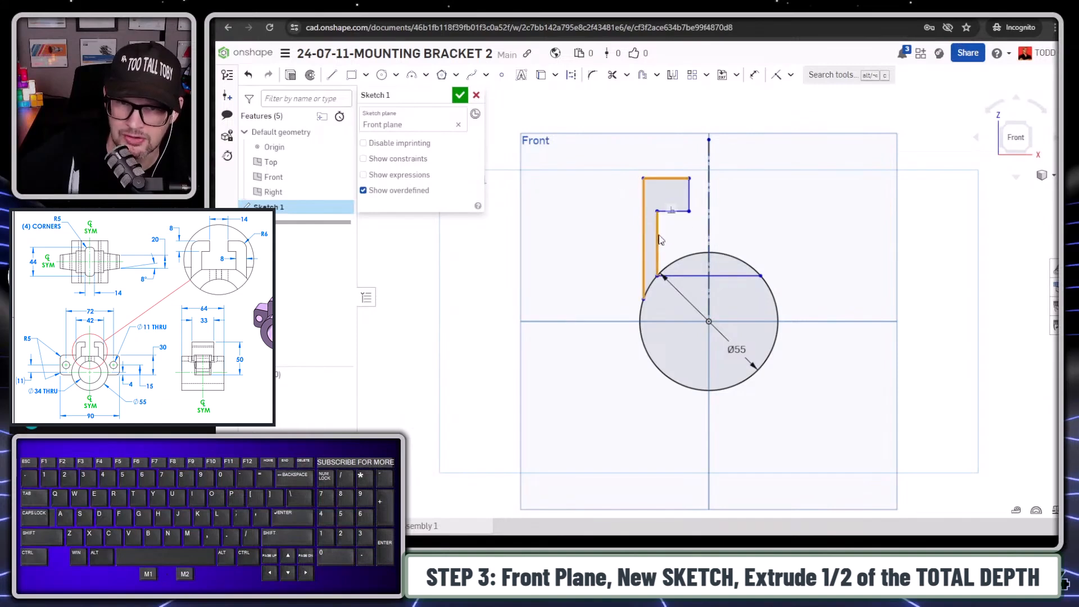
pyautogui.click(675, 211)
pyautogui.click(690, 202)
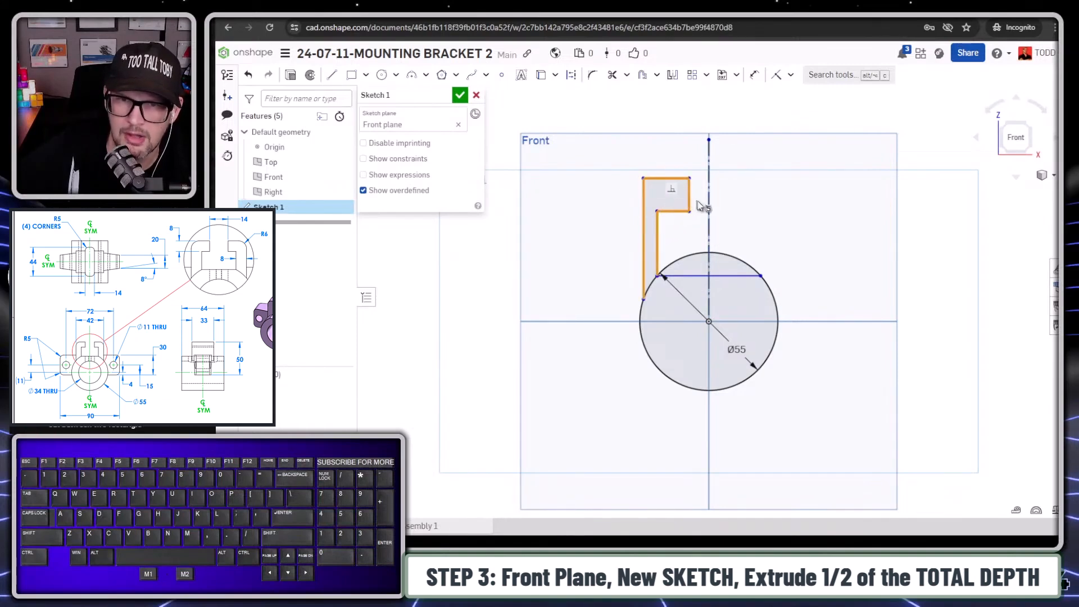
pyautogui.click(709, 216)
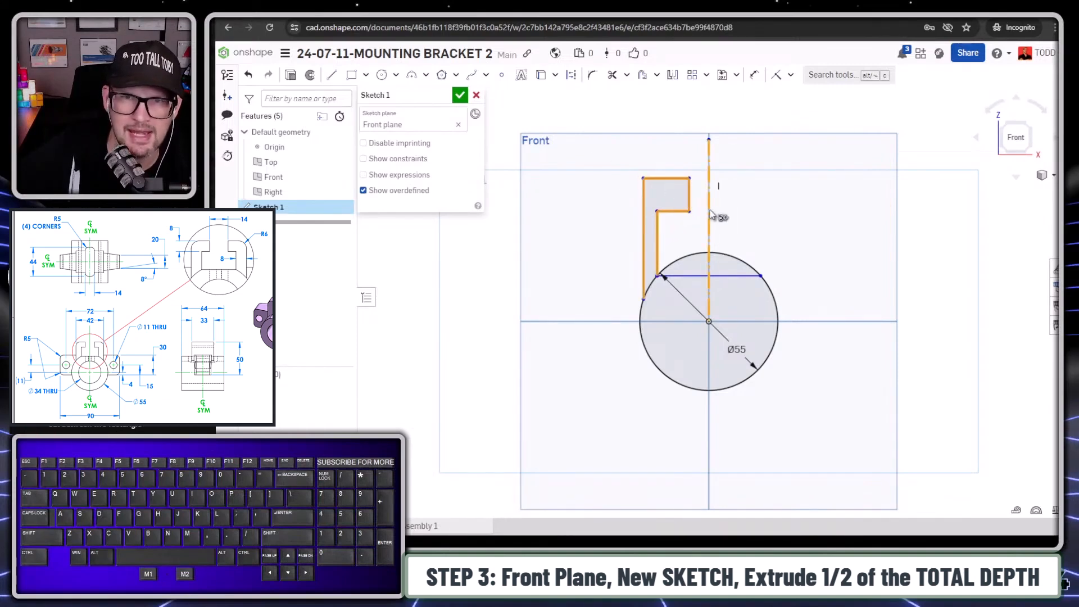
pyautogui.click(672, 74)
# - Dimension the distance between the two outer vertical lines of the hooks as 42 mm
pyautogui.press('s')
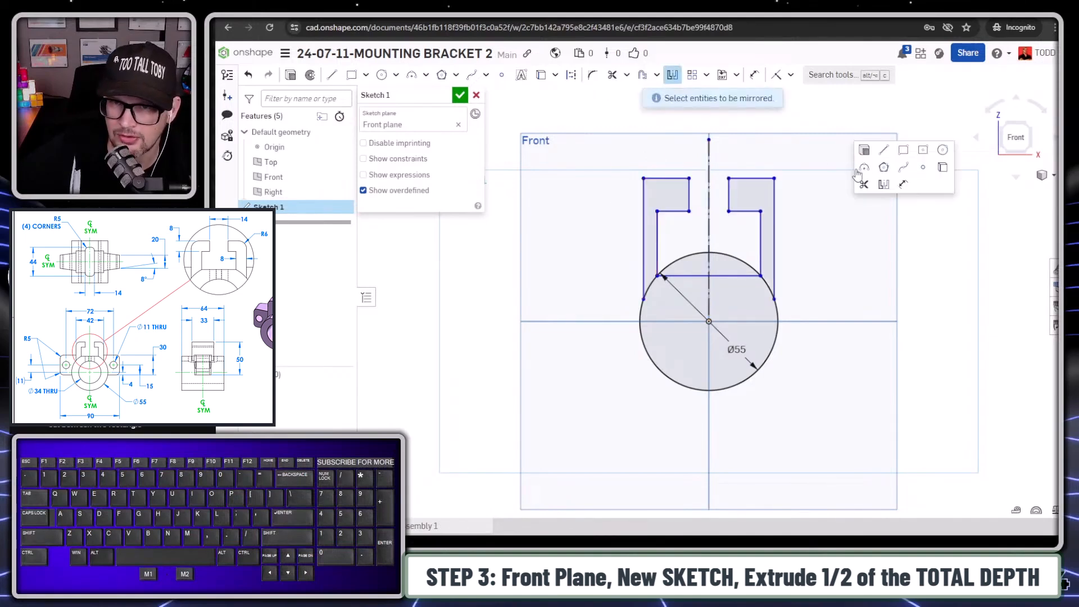
pyautogui.click(905, 188)
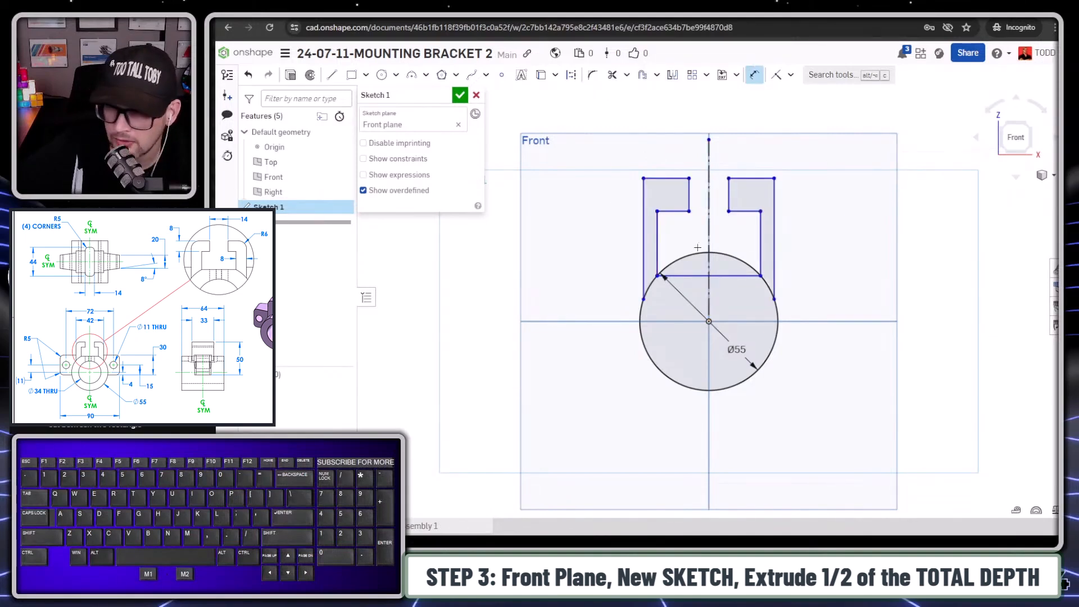
pyautogui.click(644, 235)
pyautogui.click(775, 235)
pyautogui.click(728, 161)
pyautogui.write('42')
pyautogui.press('Return')
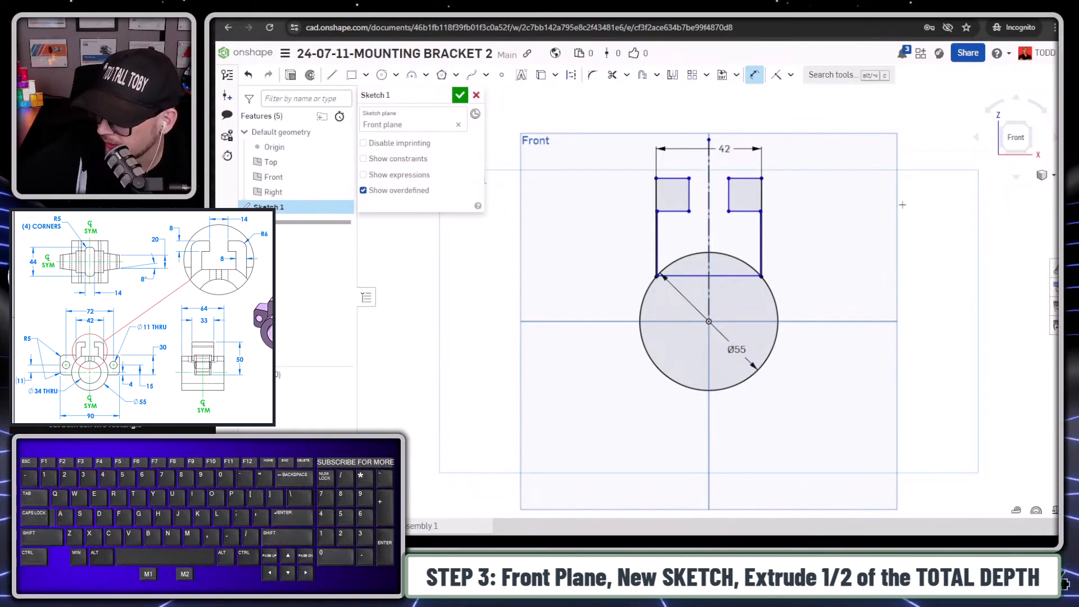
# - Dimension the left hook's wall thickness between its outer and inner vertical lines as 8 mm
pyautogui.scroll(5, 787, 182)
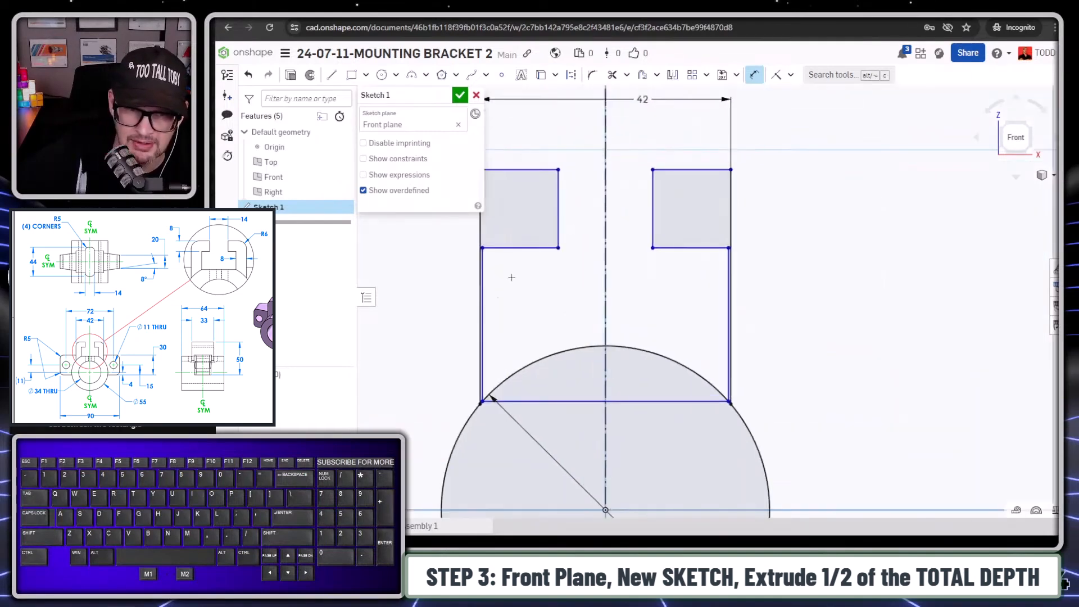
pyautogui.click(480, 294)
pyautogui.click(480, 235)
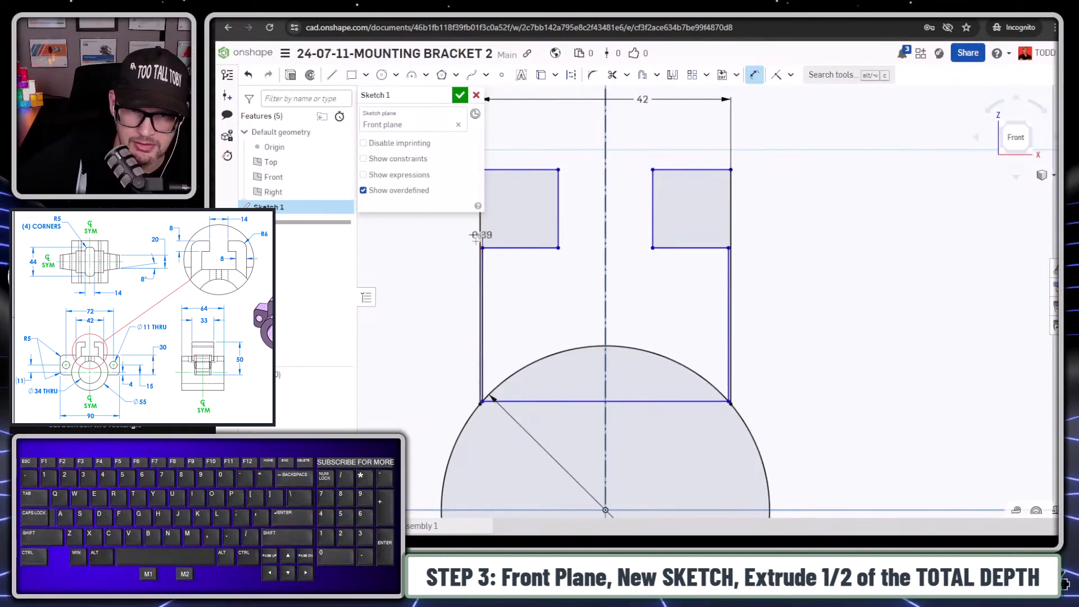
pyautogui.click(435, 299)
pyautogui.write('8')
pyautogui.press('Return')
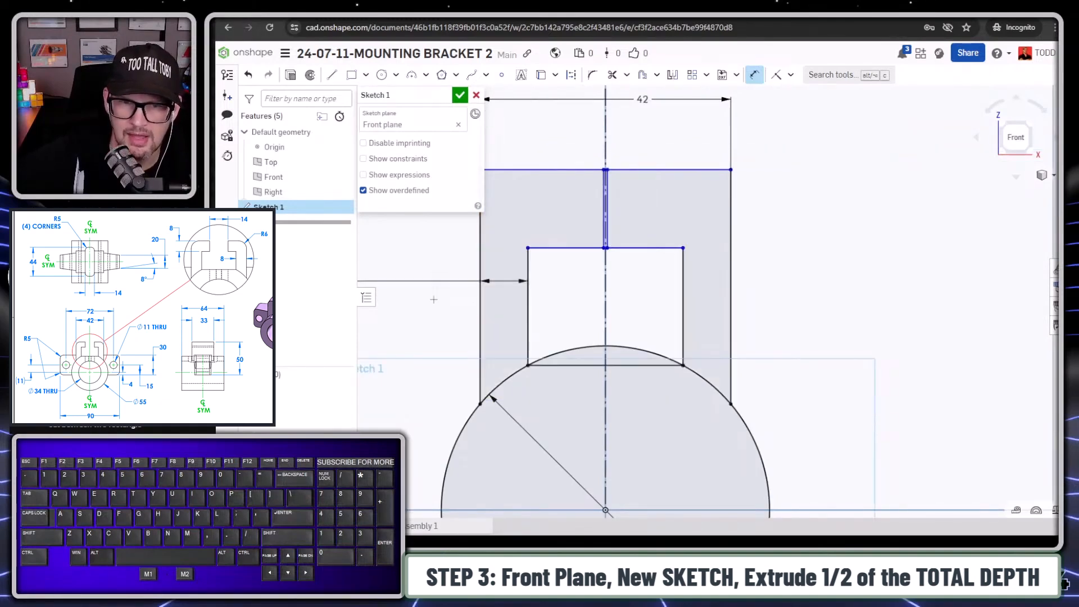
# - Dimension the gap between the facing vertical edges of the two hook tips as 14 mm
pyautogui.scroll(-5, 581, 362)
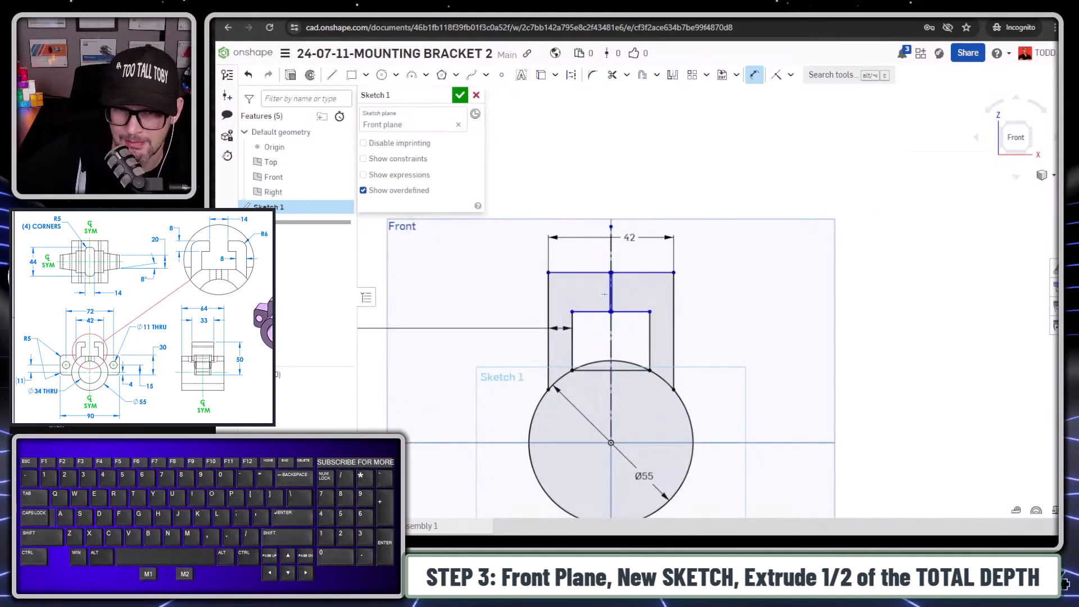
pyautogui.scroll(8, 604, 294)
pyautogui.click(594, 276)
pyautogui.click(602, 276)
pyautogui.click(671, 207)
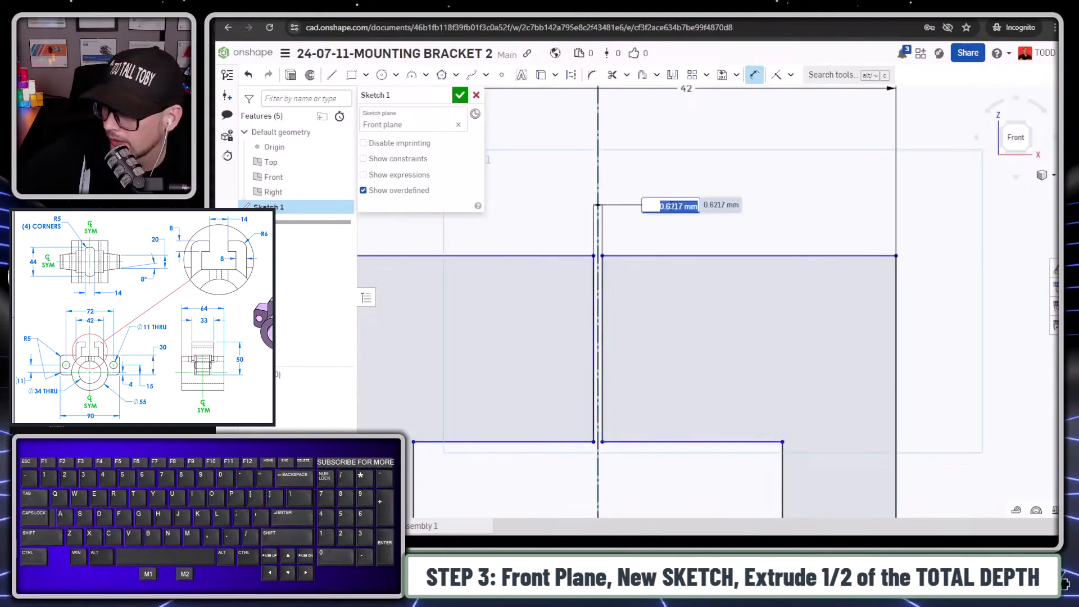
pyautogui.write('20')
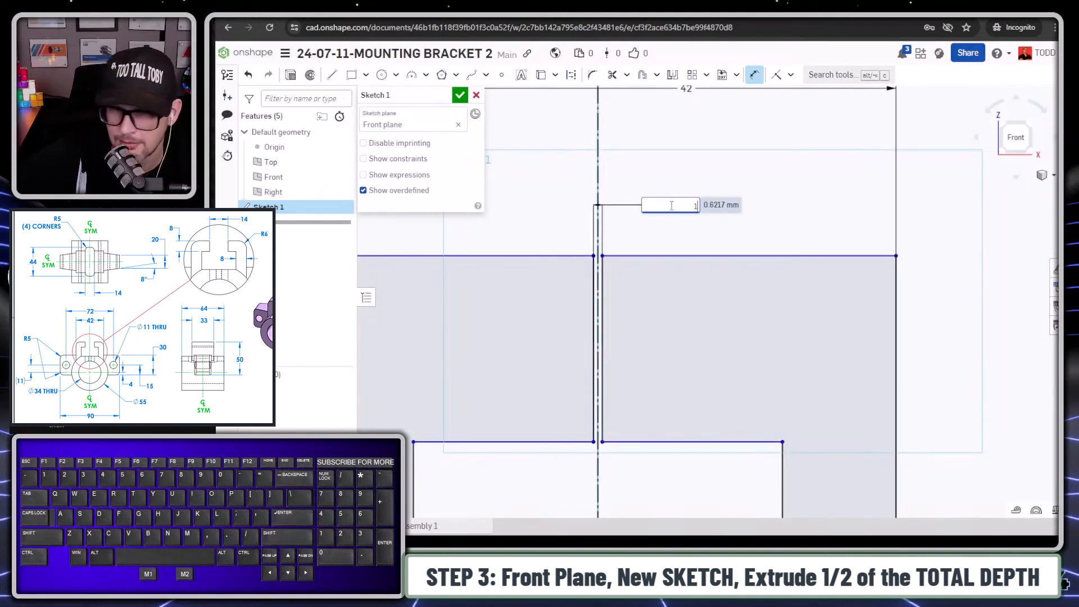
pyautogui.press('Return')
pyautogui.scroll(-5, 568, 320)
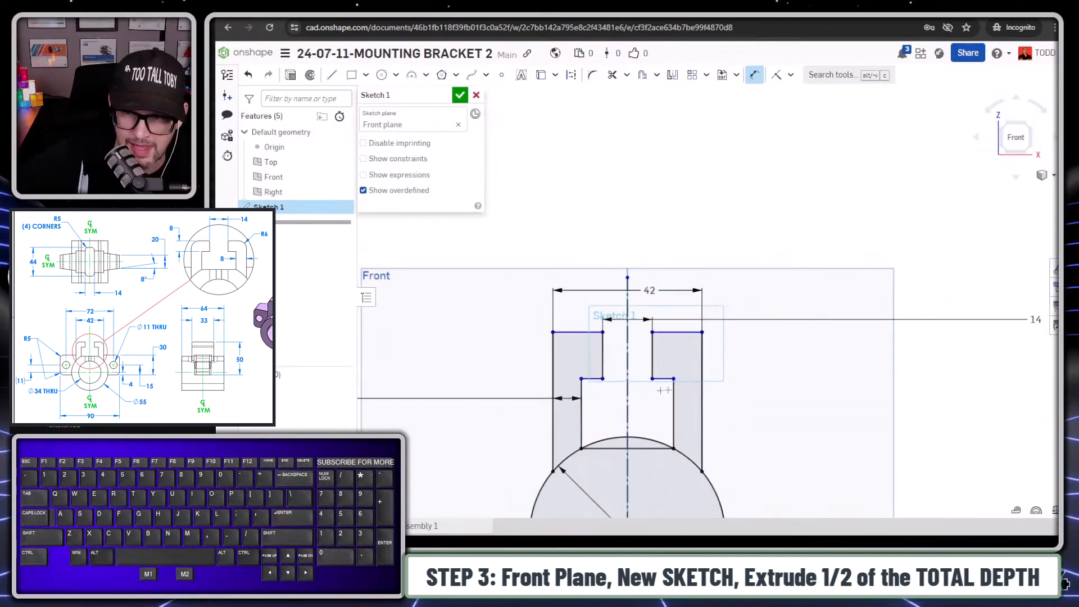
# - Move the 14 mm gap and 8 mm wall dimensions closer to the profile
pyautogui.moveTo(954, 321)
pyautogui.mouseDown()
pyautogui.moveTo(680, 321)
pyautogui.moveTo(694, 320)
pyautogui.mouseUp()
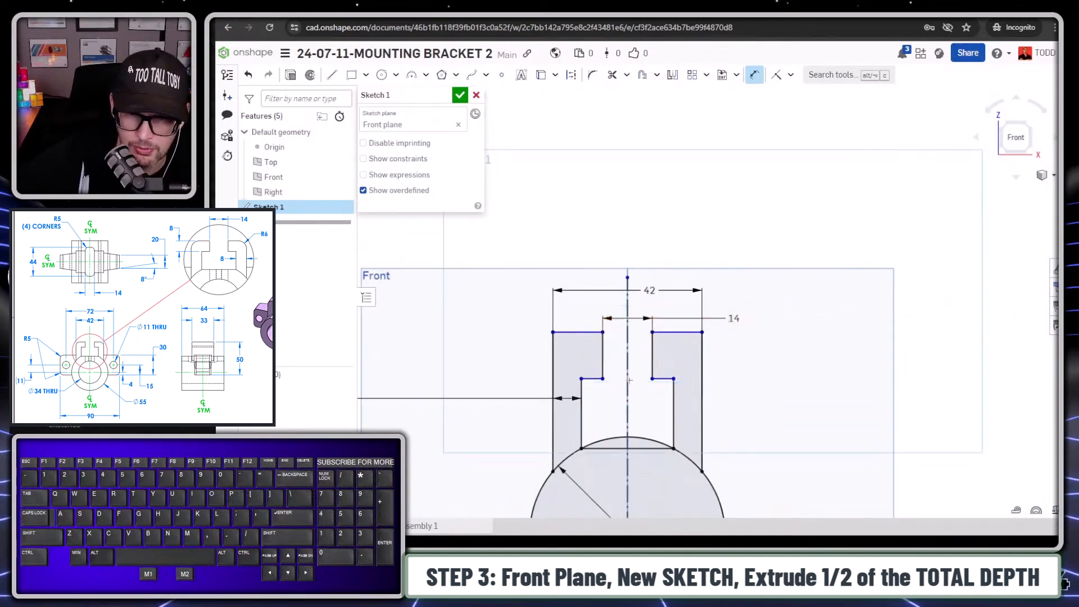
pyautogui.scroll(-3, 563, 393)
pyautogui.scroll(-7, 427, 396)
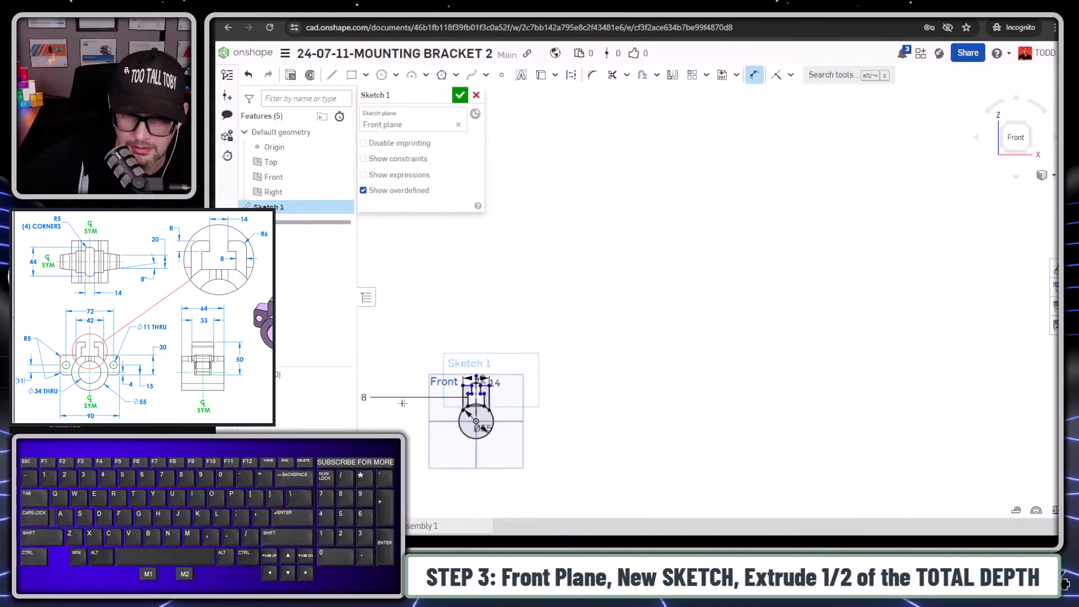
pyautogui.moveTo(374, 399); pyautogui.dragTo(427, 401)
pyautogui.press('f')
# - Dimension the vertical thickness of the left hook's tip as 8 mm
pyautogui.click(685, 146)
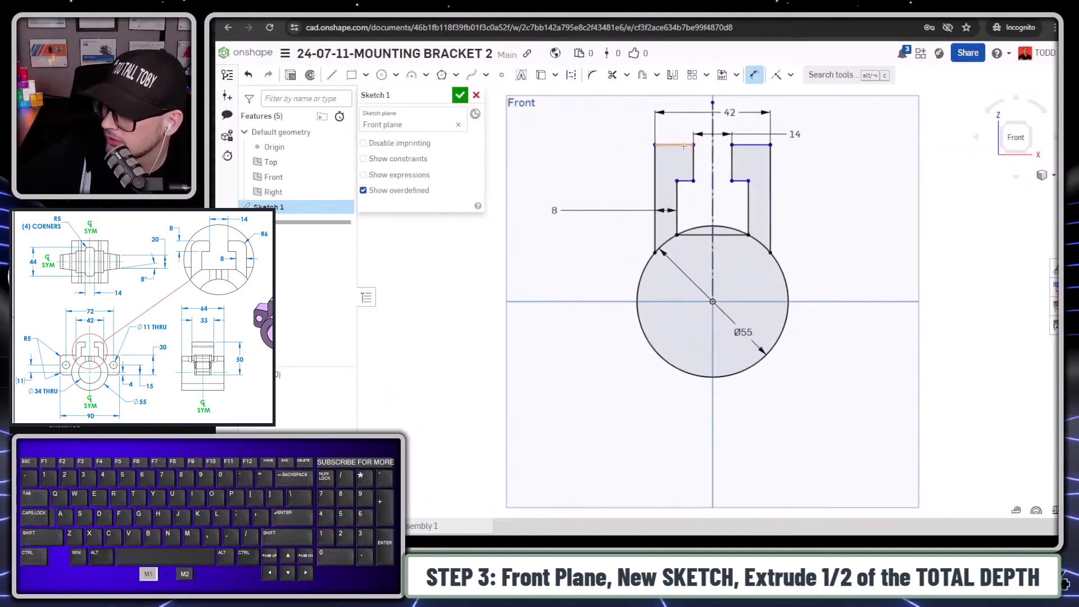
pyautogui.click(686, 181)
pyautogui.click(613, 175)
pyautogui.write('8')
pyautogui.press('Return')
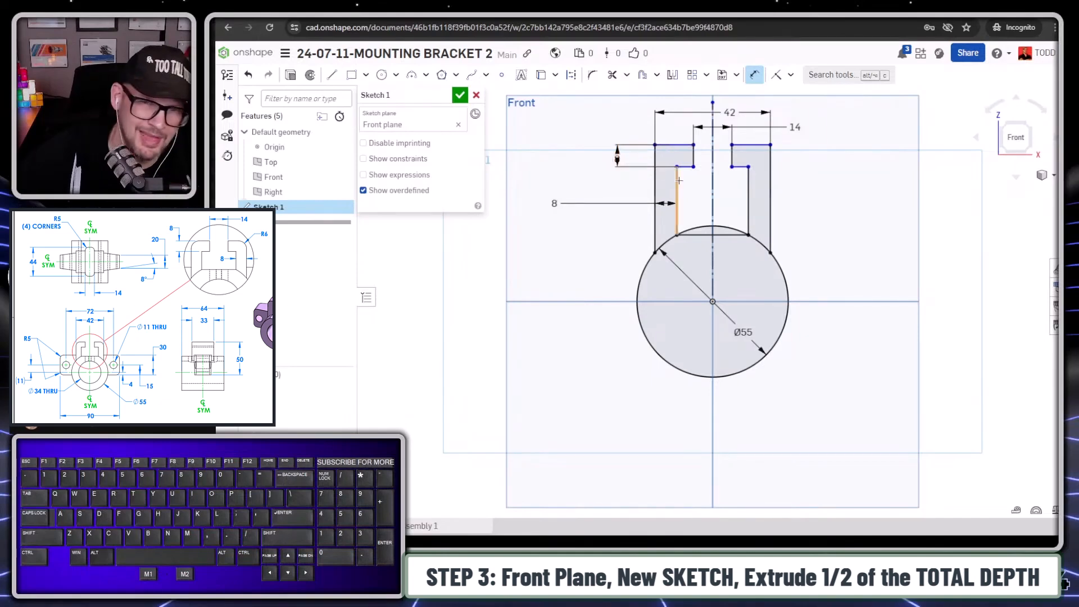
# - Dimension the vertical distance from the circle's centre to the left hook's upper edge as 50-4 mm
pyautogui.click(672, 144)
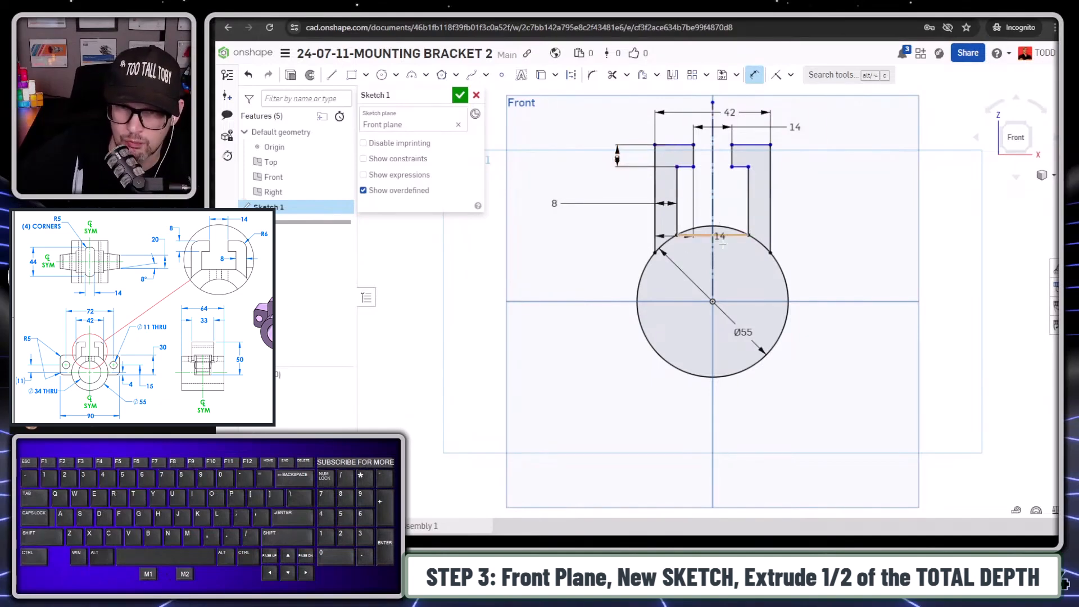
pyautogui.click(713, 304)
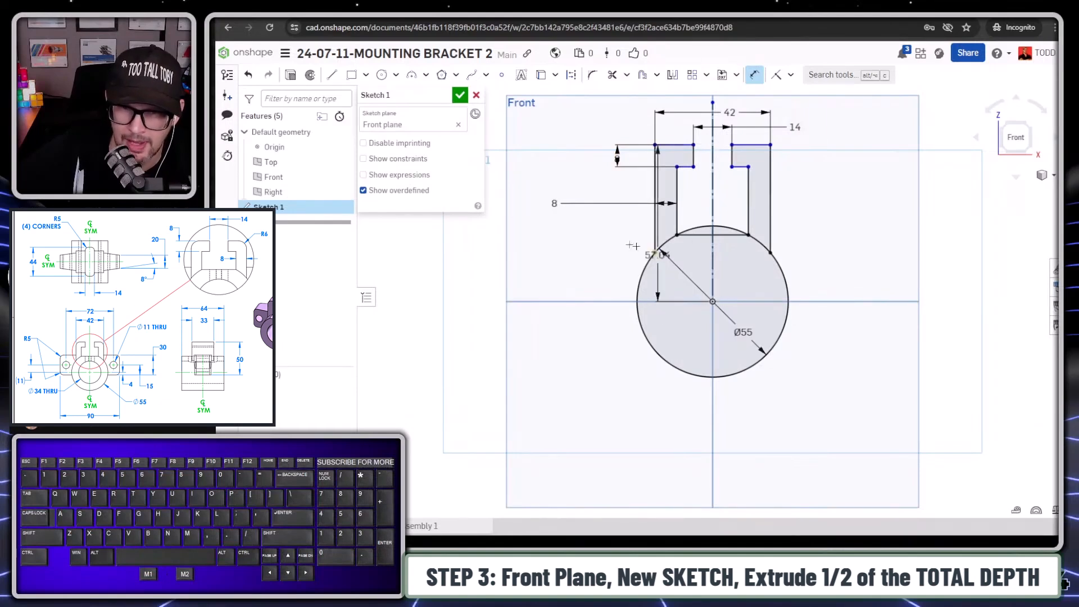
pyautogui.click(541, 236)
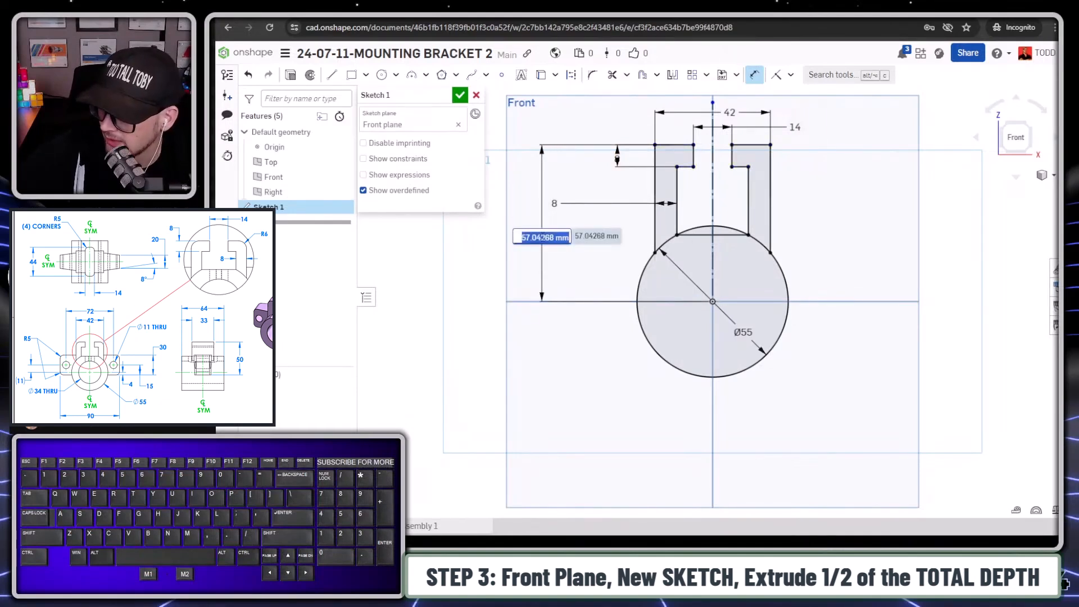
pyautogui.write('50-')
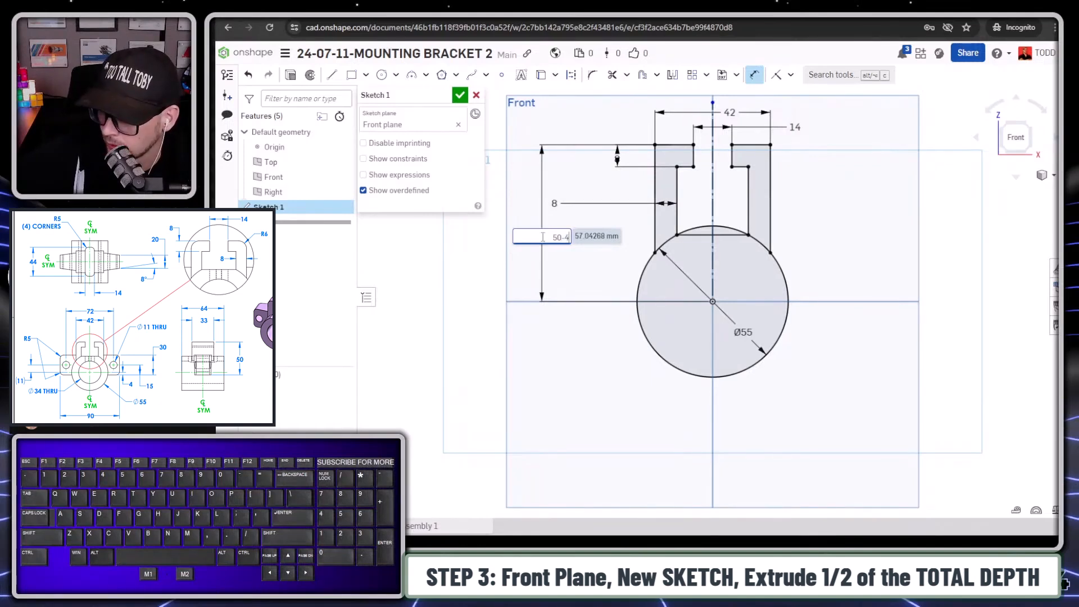
pyautogui.write('4')
pyautogui.press('Return')
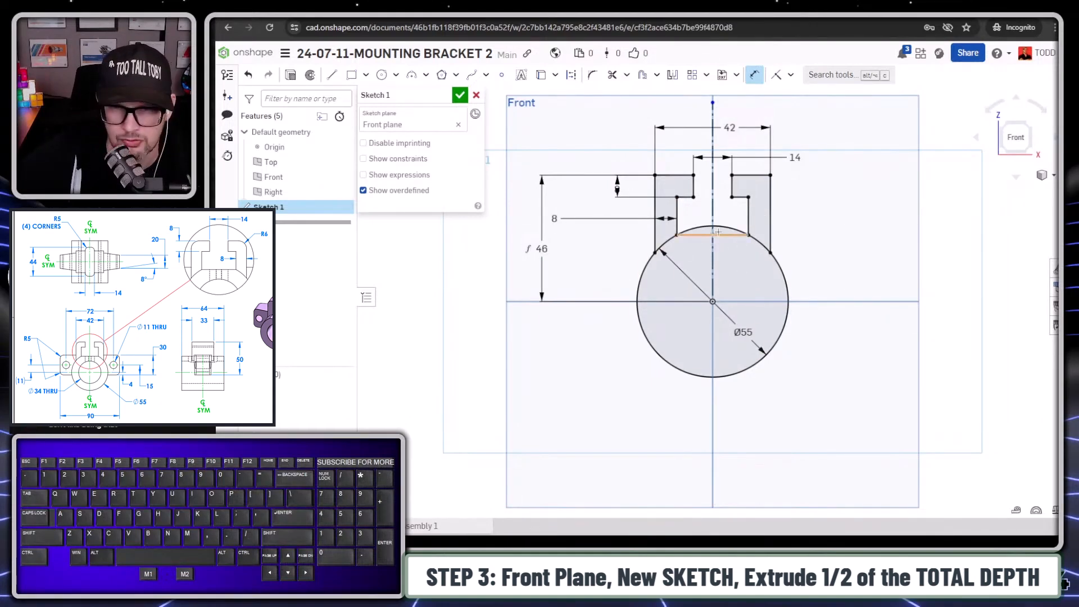
# - Sketch a 34 mm diameter circle concentric with the 55 mm circle at the origin
pyautogui.scroll(1, 703, 269)
pyautogui.press('s')
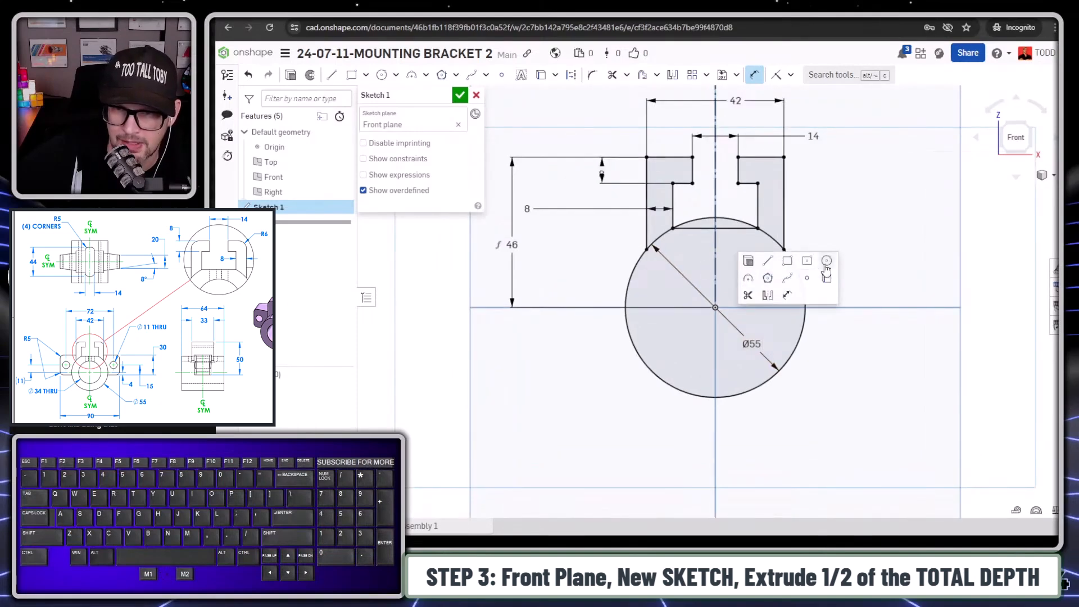
pyautogui.click(827, 261)
pyautogui.click(716, 308)
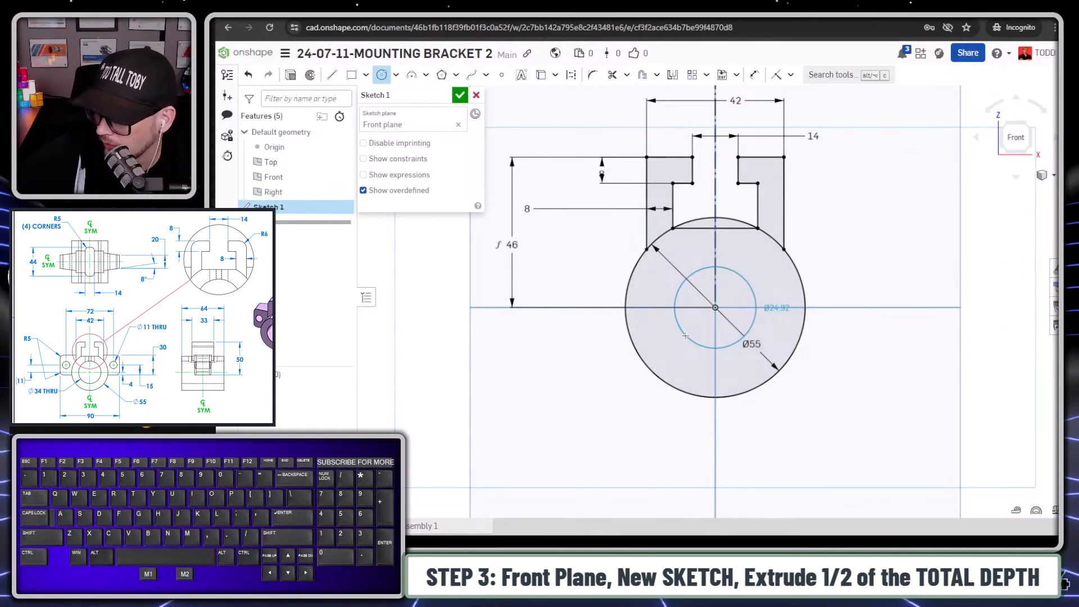
pyautogui.write('34')
pyautogui.press('Return')
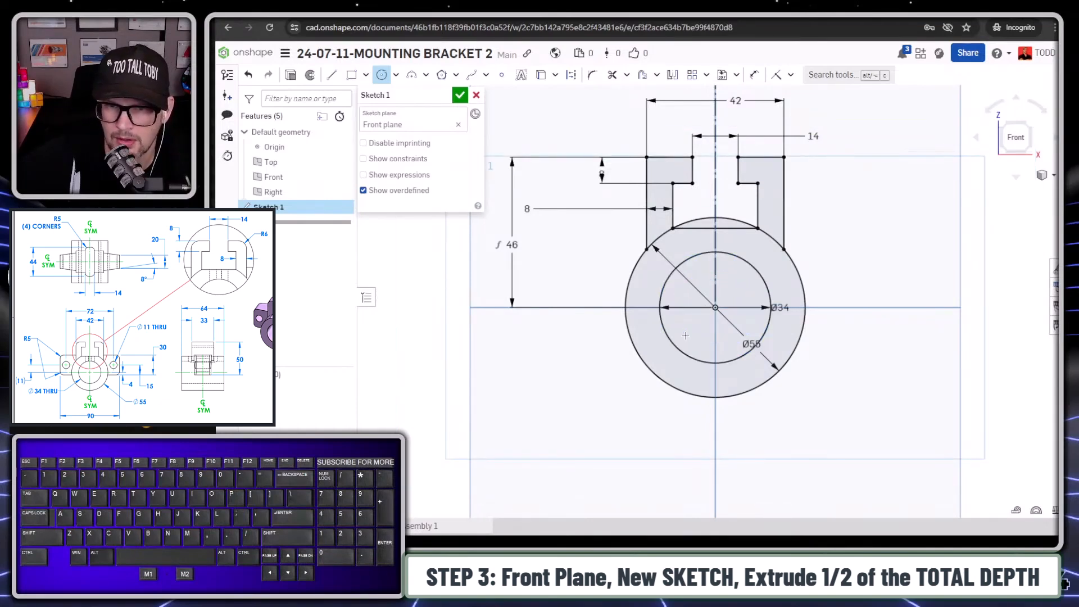
# - Extrude only the ring region between the two circles as a new solid with a blind depth of 64/2 mm
pyautogui.press('f')
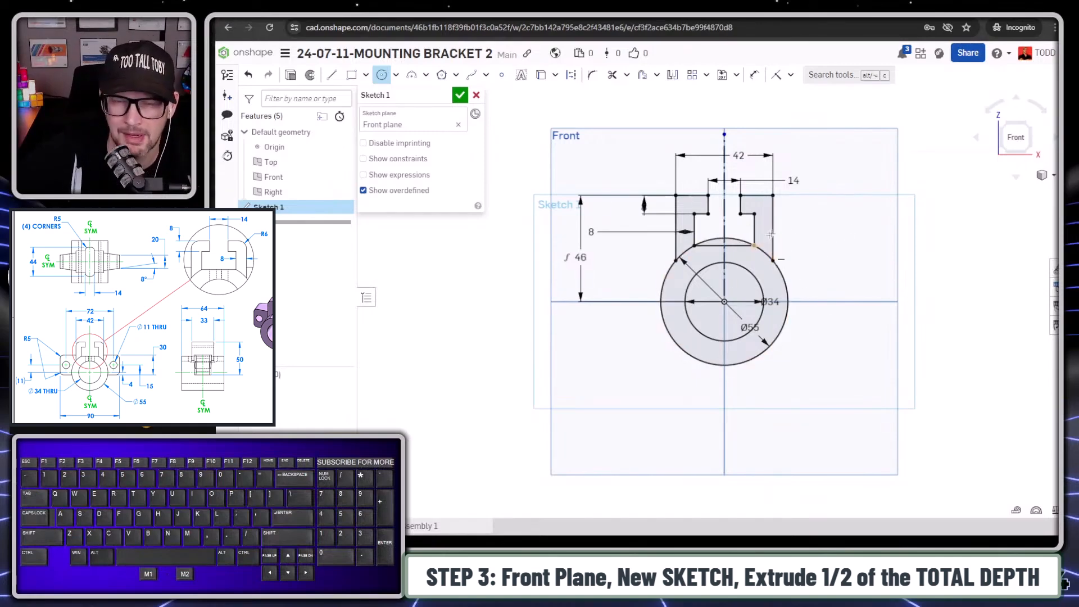
pyautogui.hotkey('shift', '7')
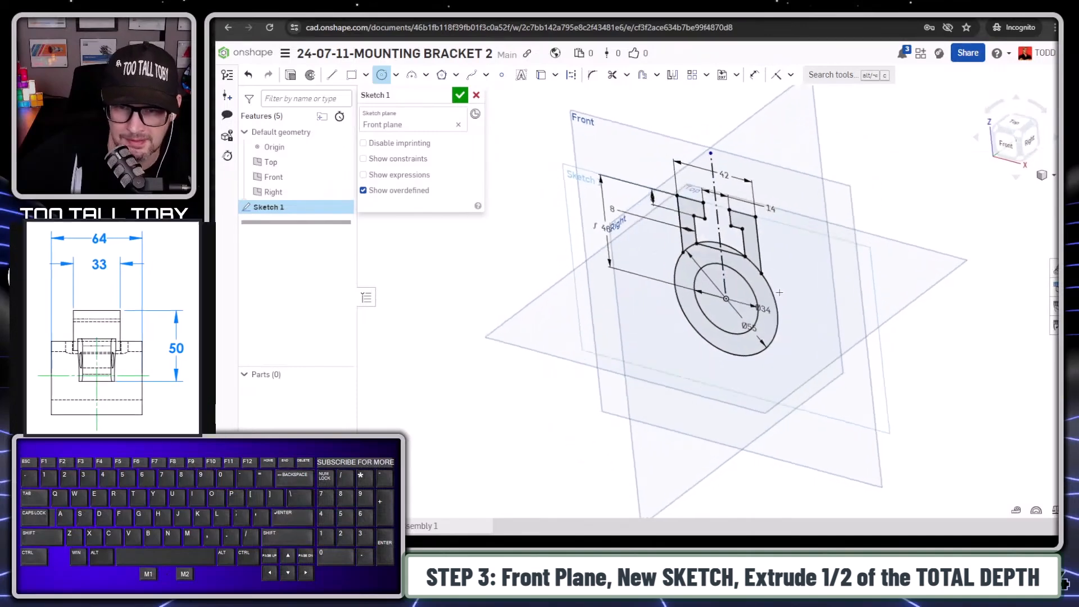
pyautogui.press('s')
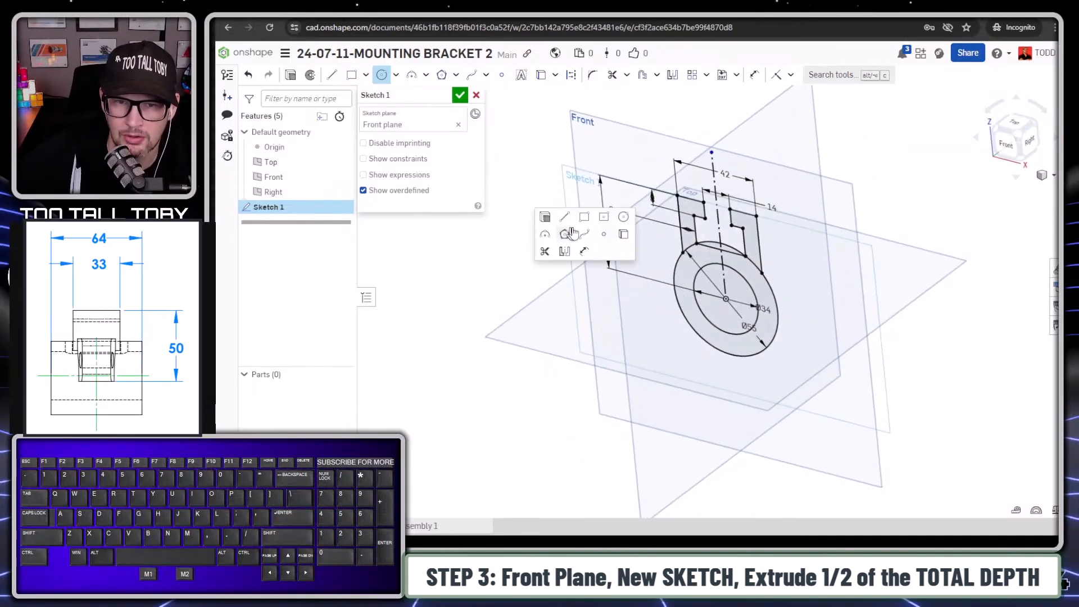
pyautogui.click(544, 215)
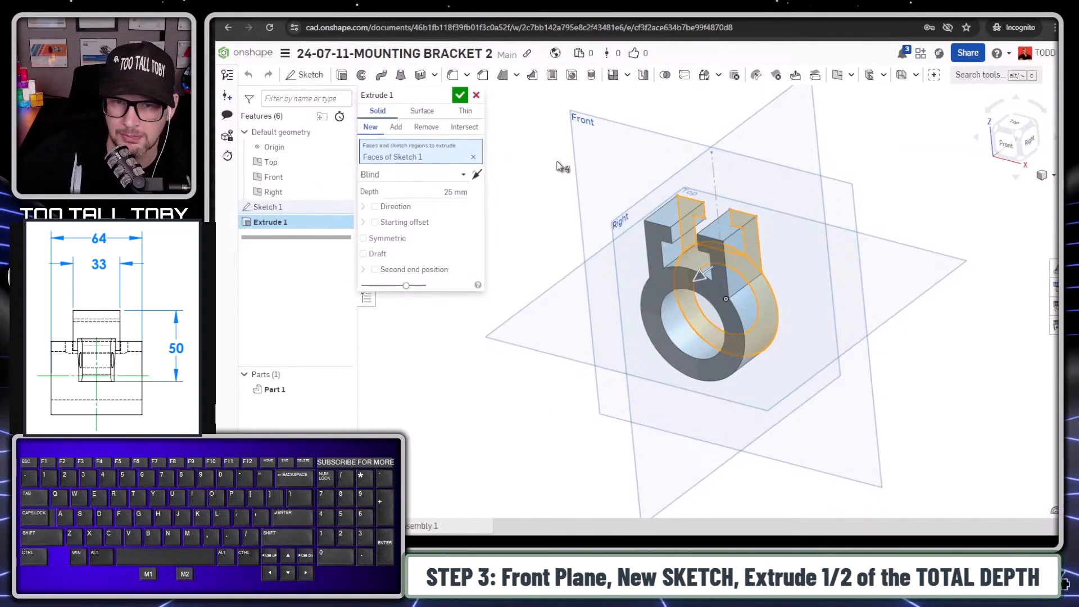
pyautogui.press('space')
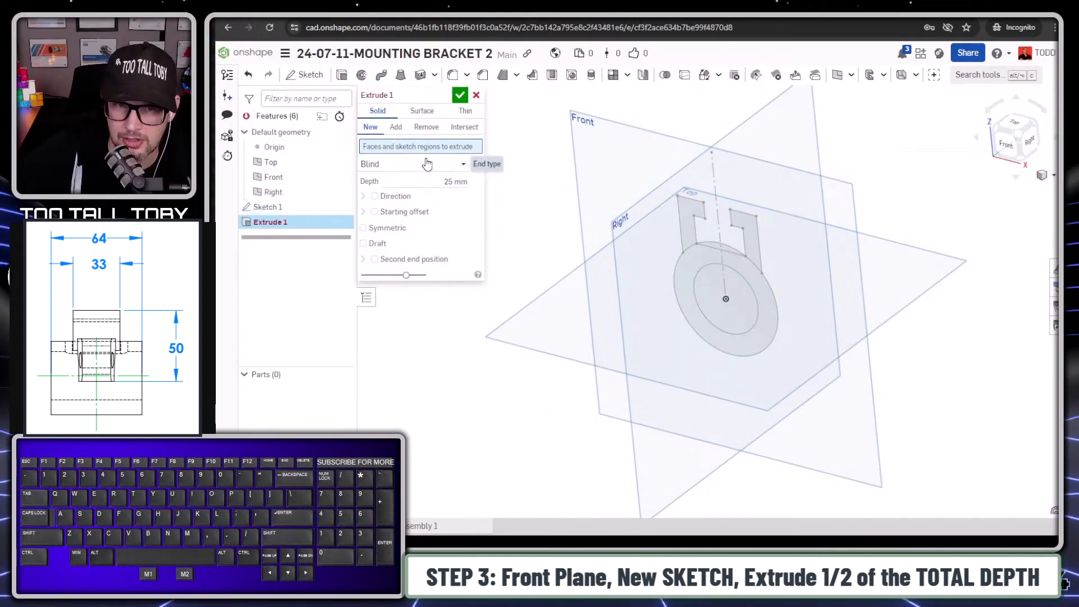
pyautogui.click(757, 286)
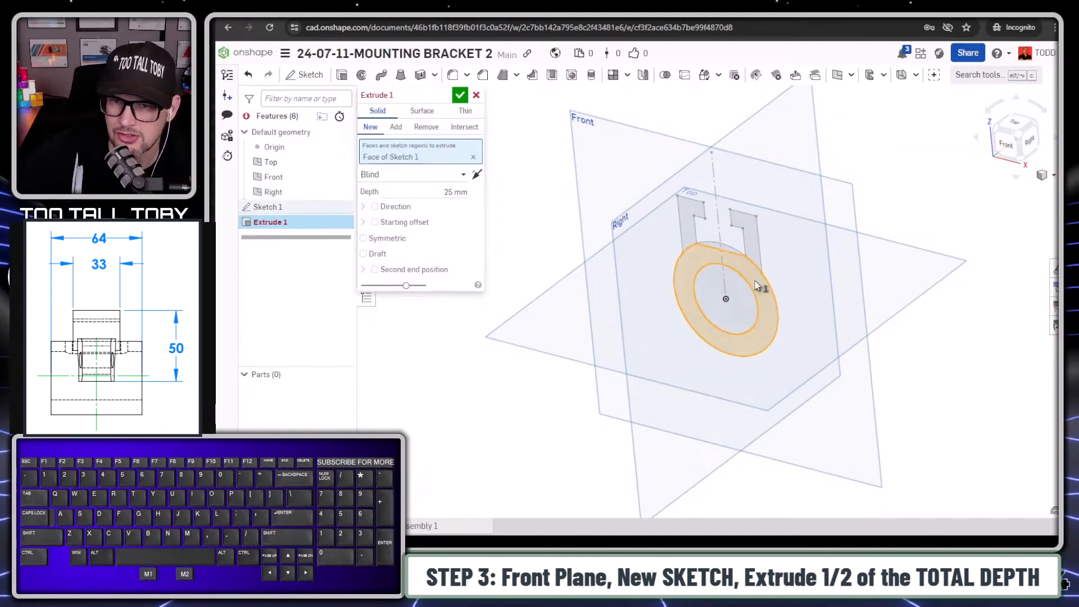
pyautogui.click(455, 191)
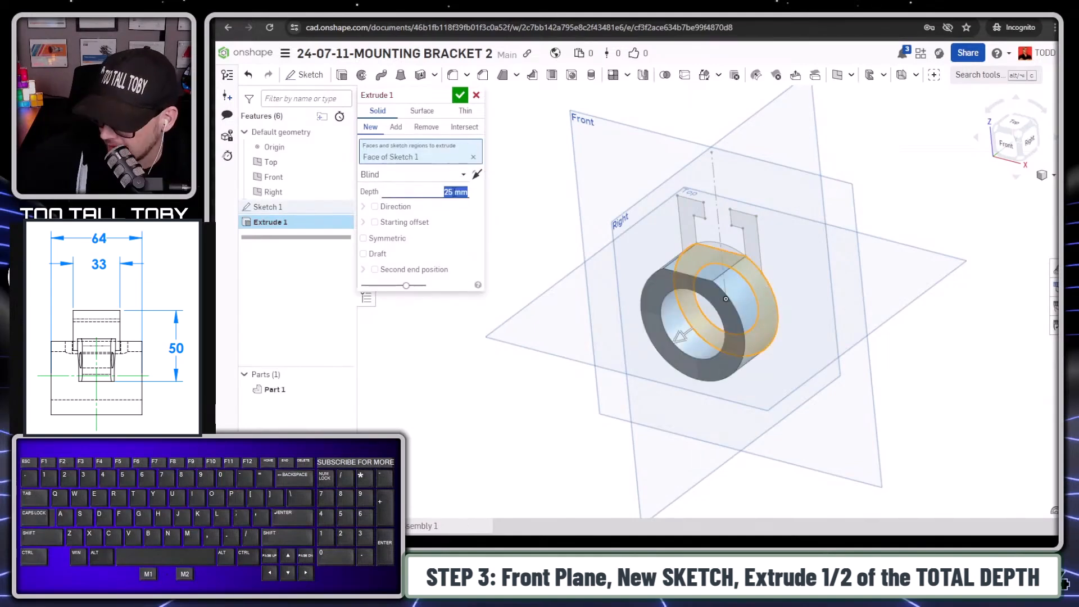
pyautogui.write('6')
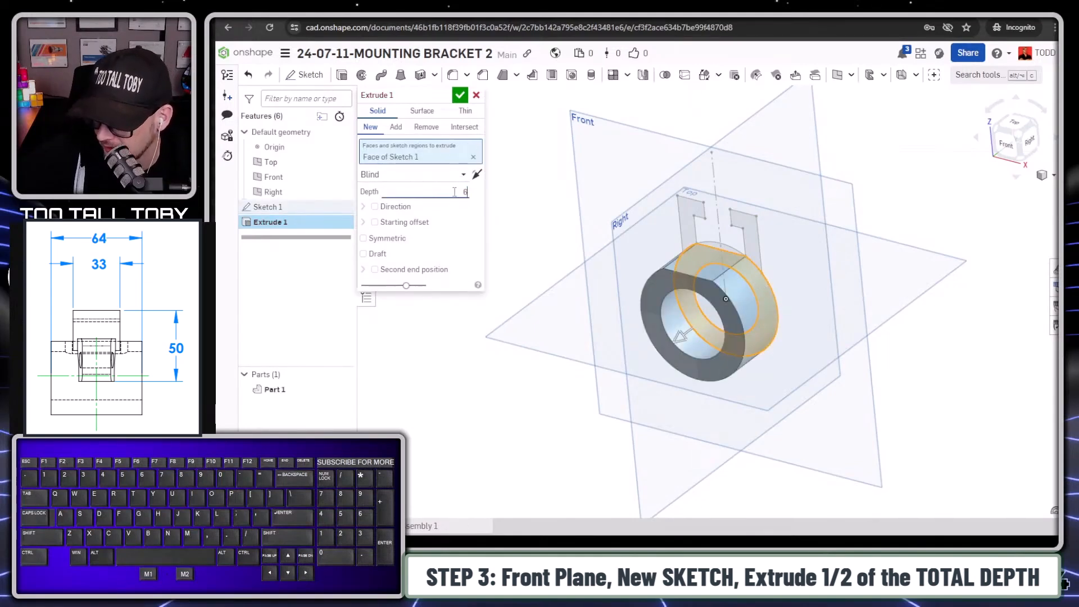
pyautogui.write('4/2')
pyautogui.press('Return')
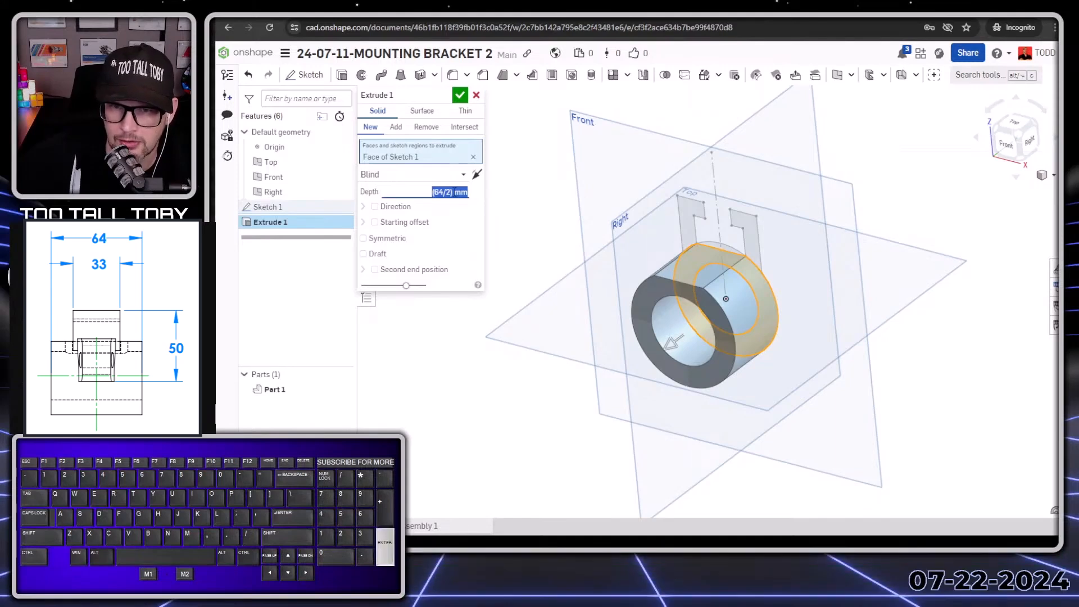
pyautogui.click(460, 95)
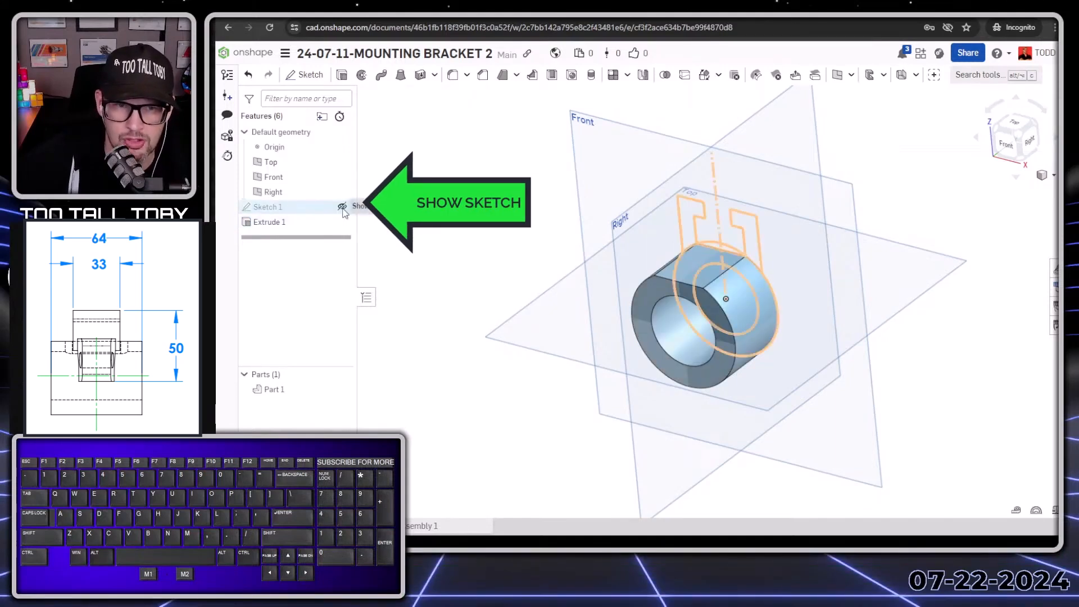
# - Show Sketch 1 and extrude only its two hook regions by 33/2 mm, adding them to the ring body
pyautogui.click(342, 206)
pyautogui.click(276, 212)
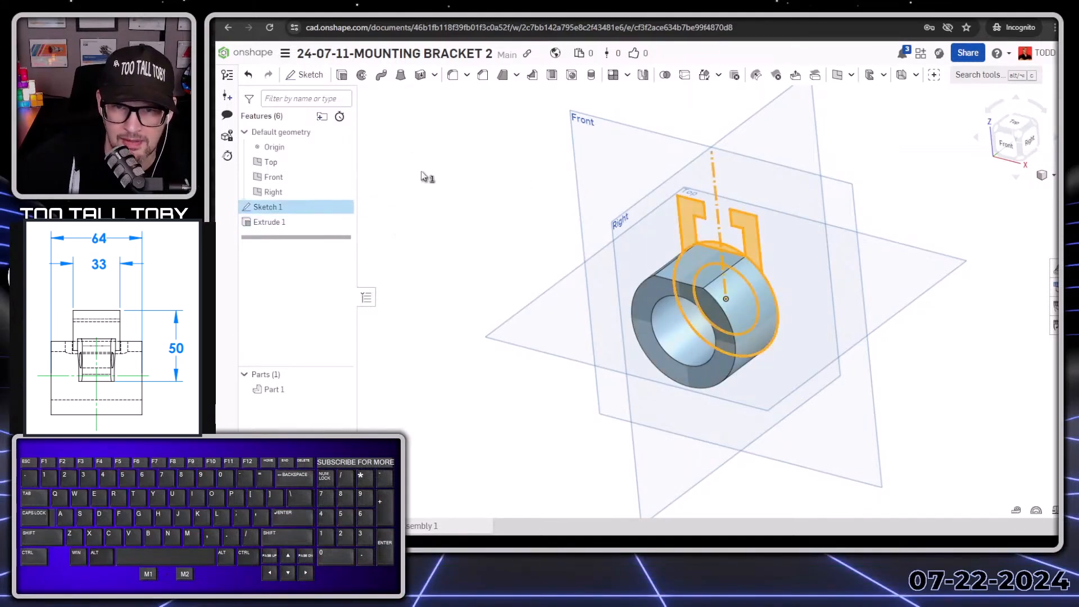
pyautogui.press('s')
pyautogui.click(465, 151)
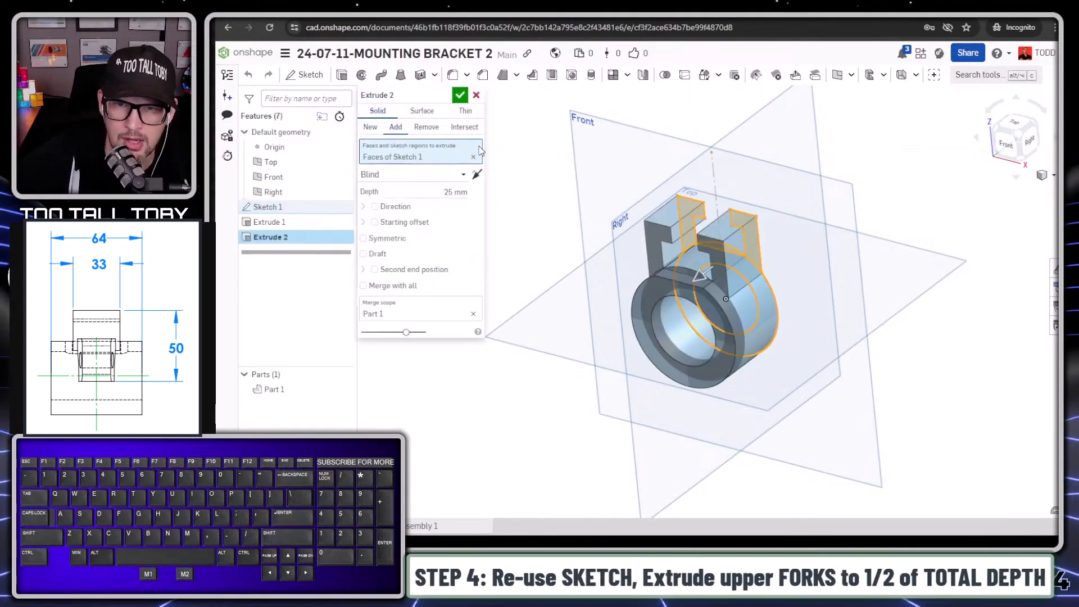
pyautogui.click(516, 143)
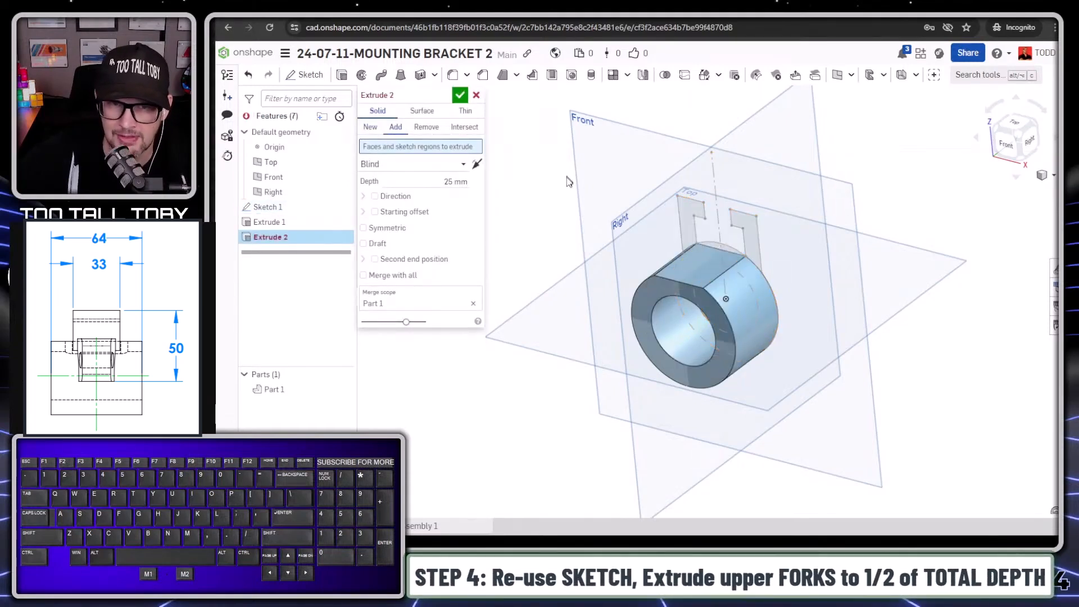
pyautogui.click(690, 234)
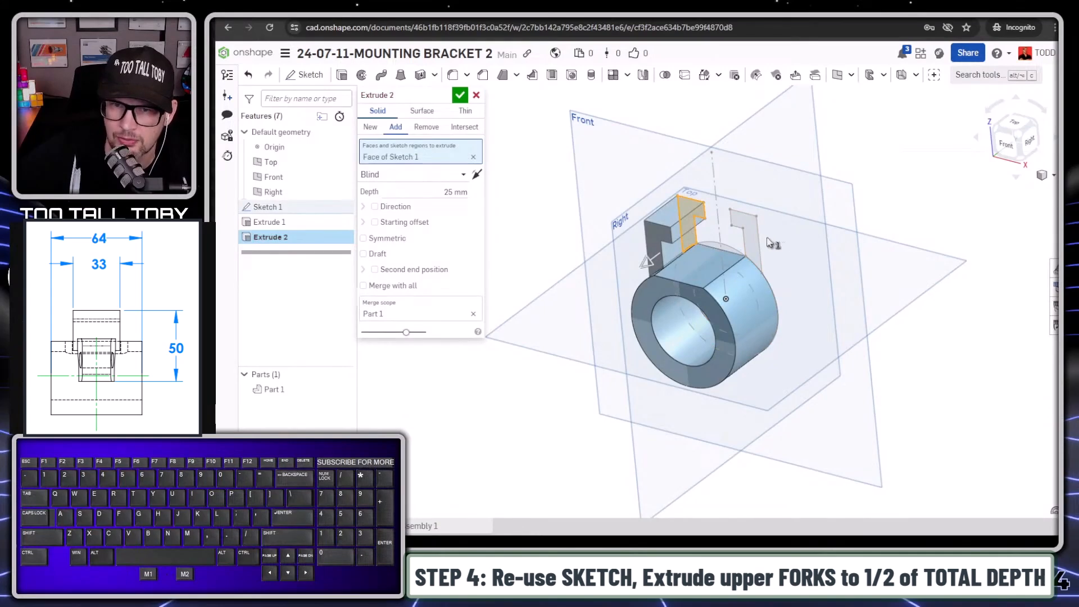
pyautogui.click(753, 247)
pyautogui.click(430, 203)
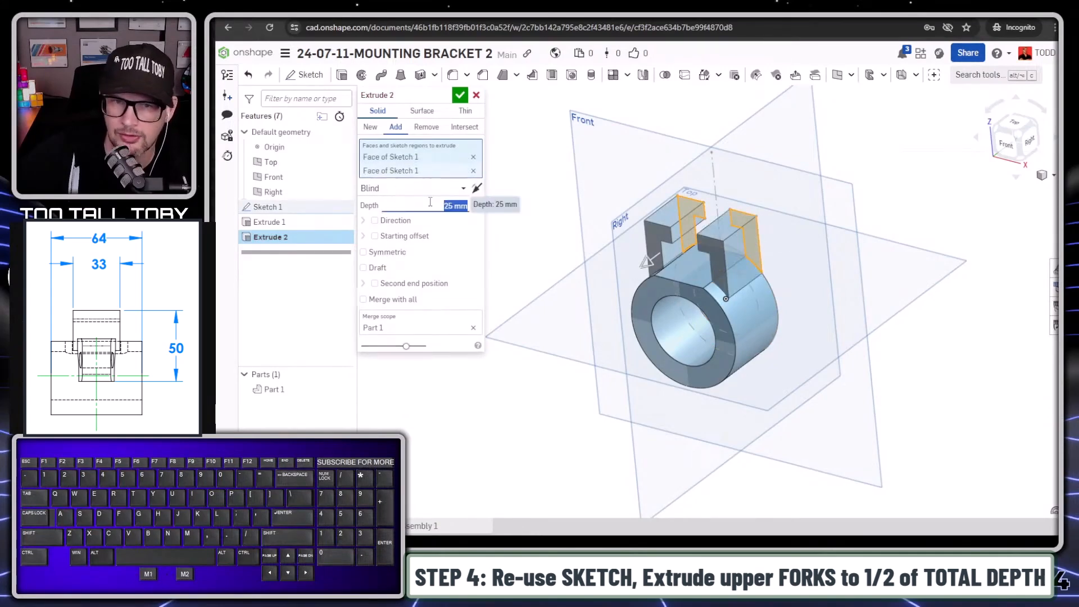
pyautogui.write('33/2')
pyautogui.press('Return')
pyautogui.press('Return')
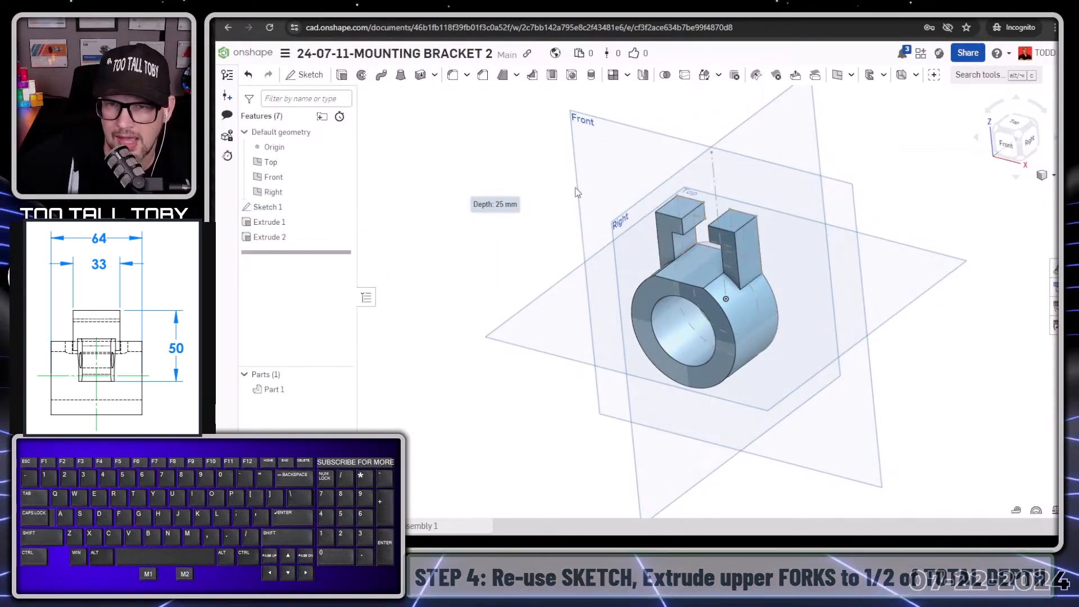
# - Fillet the outer upper edges of both forks with a 6 mm radius
pyautogui.press('s')
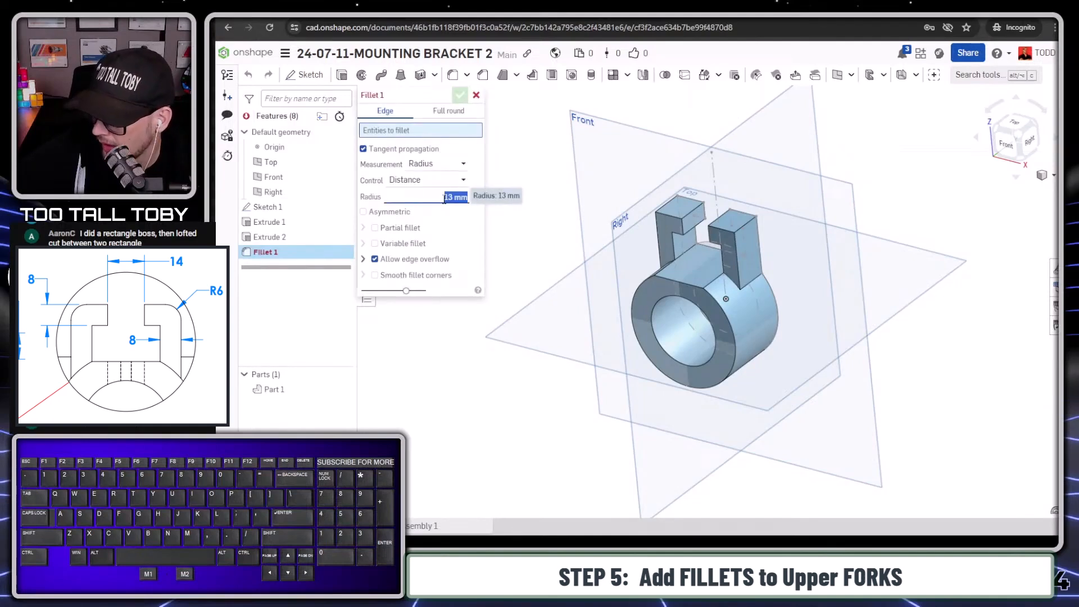
pyautogui.write('6')
pyautogui.press('Return')
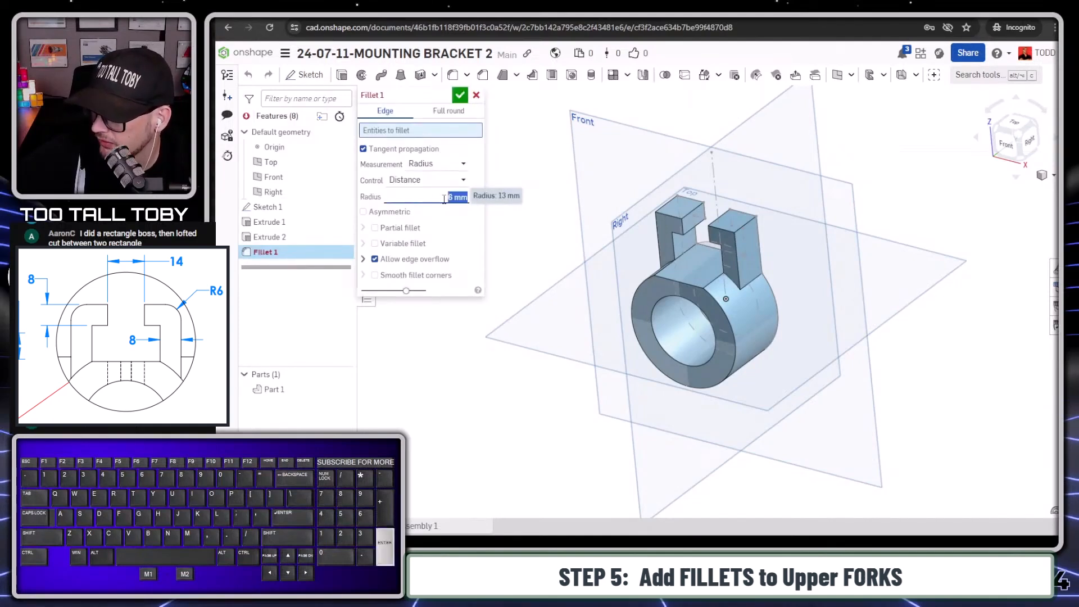
pyautogui.click(662, 212)
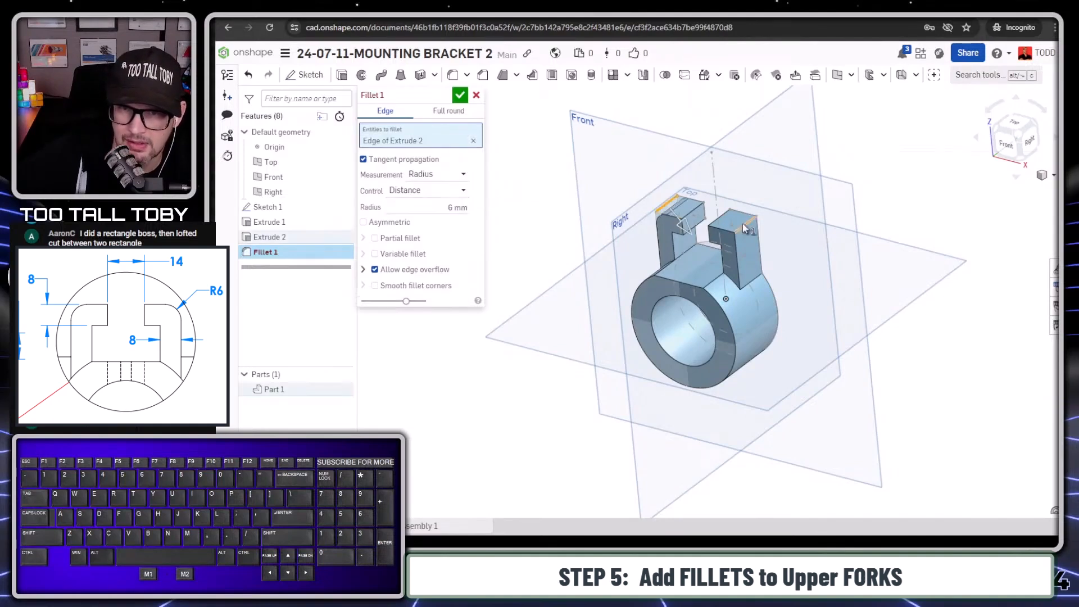
pyautogui.click(742, 233)
pyautogui.press('Return')
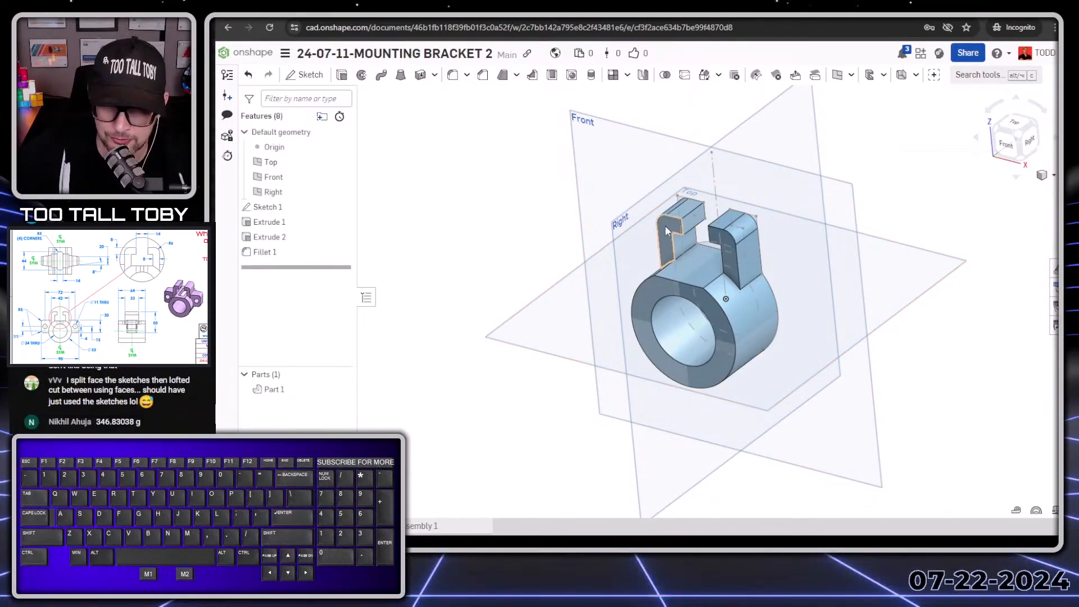
# - Hide Sketch 1 and rename the ring's extrude feature as "MAIN Flat CIRC Shape"
pyautogui.click(343, 207)
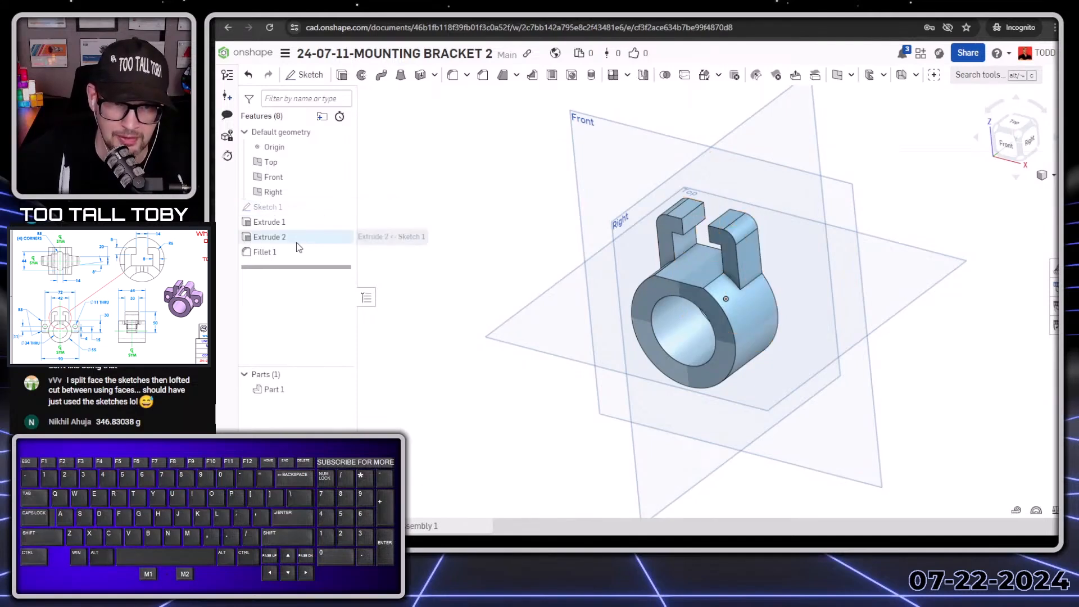
pyautogui.click(273, 222)
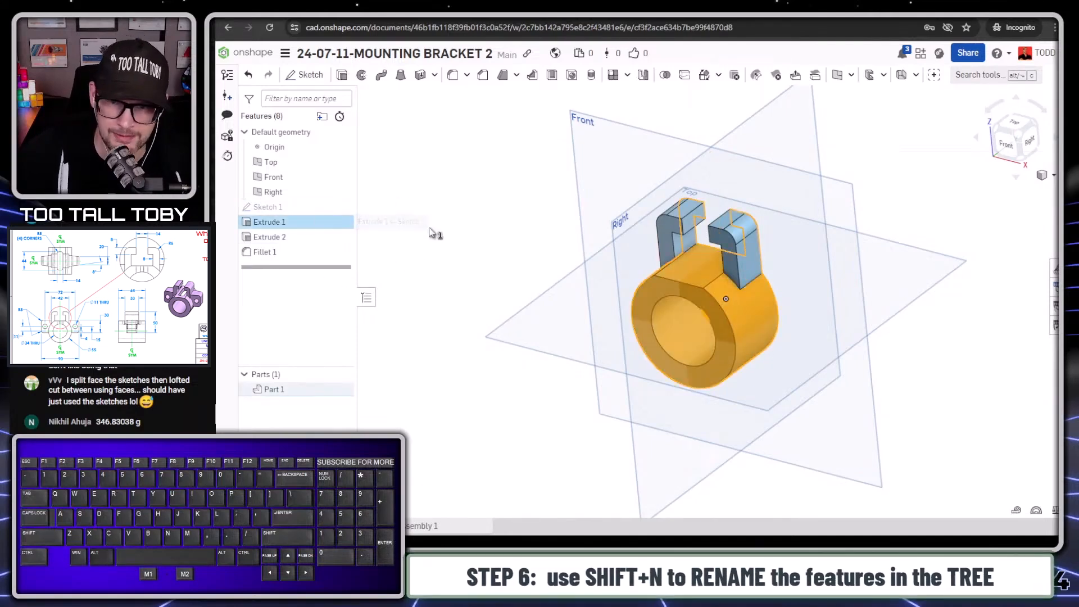
pyautogui.hotkey('shift', 'n')
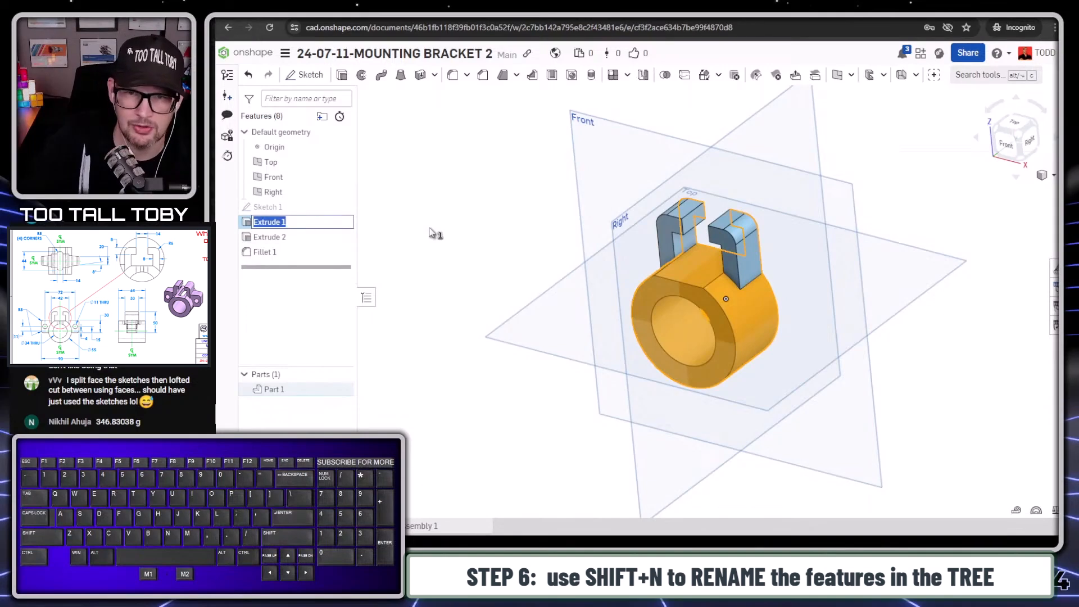
pyautogui.write('MAIN C')
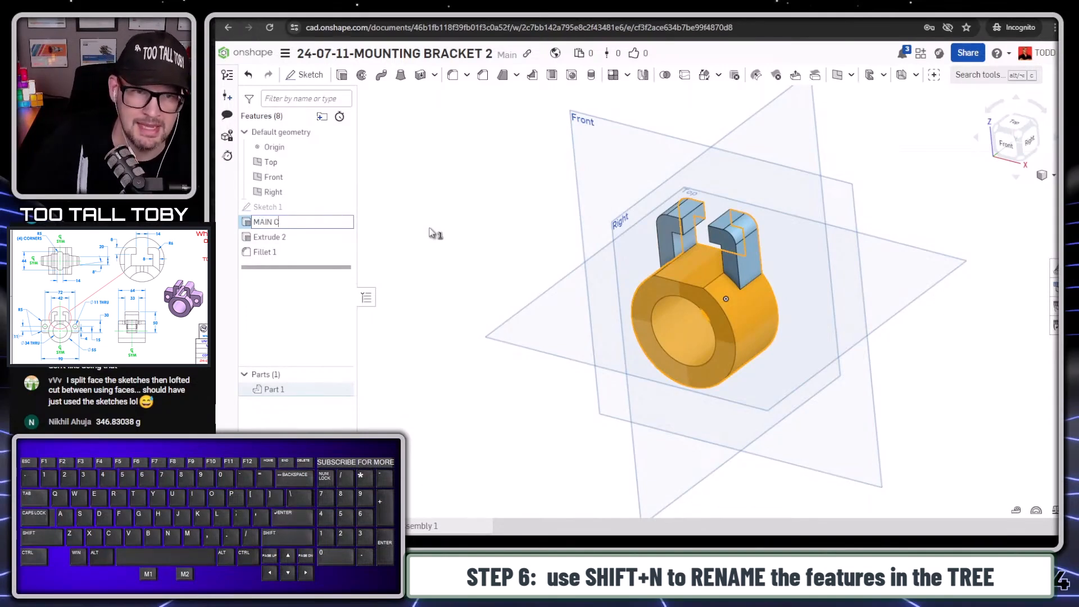
pyautogui.write('lat CIRC Shap')
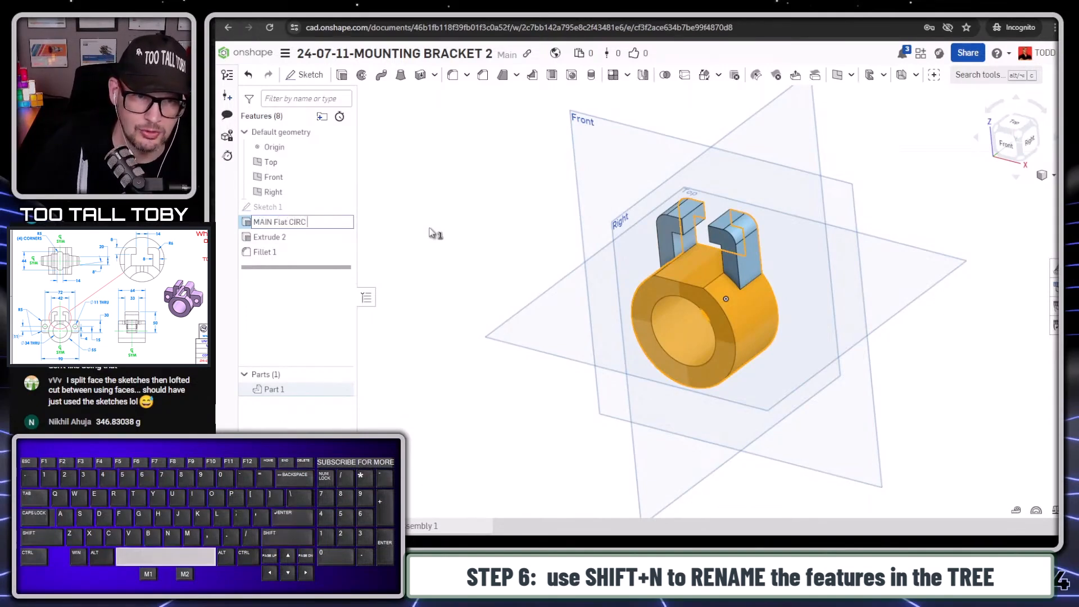
pyautogui.write('e')
pyautogui.press('Return')
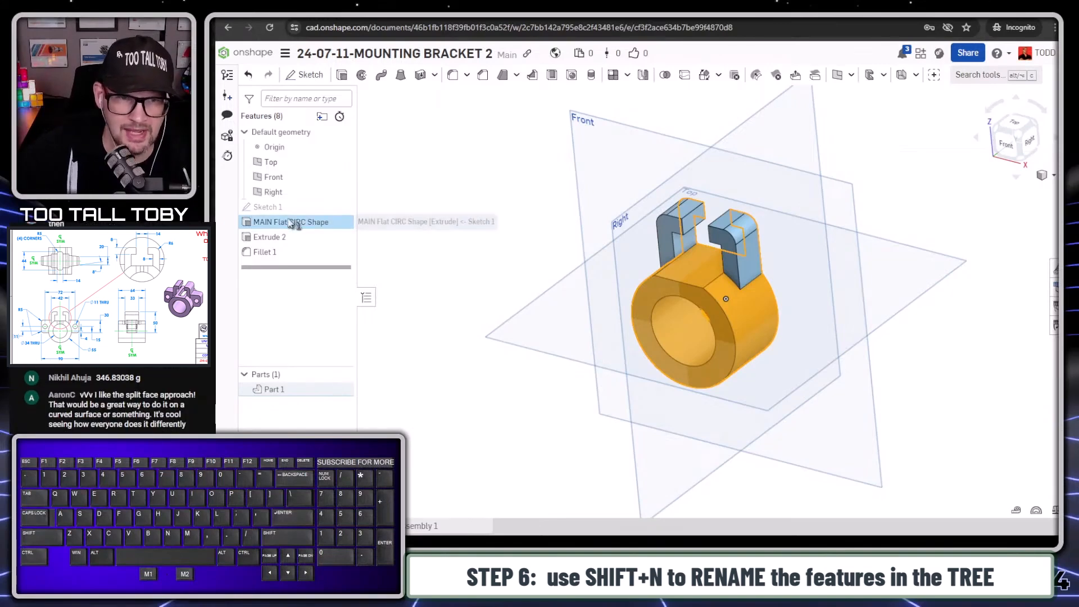
# - Rename the fork extrusion feature as "Upper FORKS"
pyautogui.click(272, 238)
pyautogui.hotkey('shift', 'n')
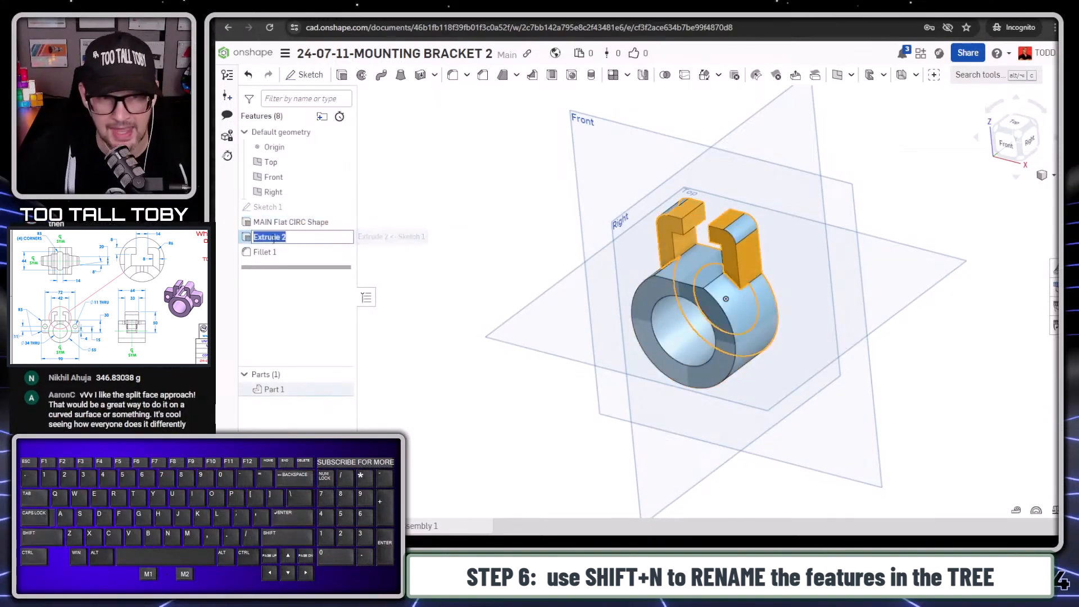
pyautogui.write('Upper FORKS')
pyautogui.press('Return')
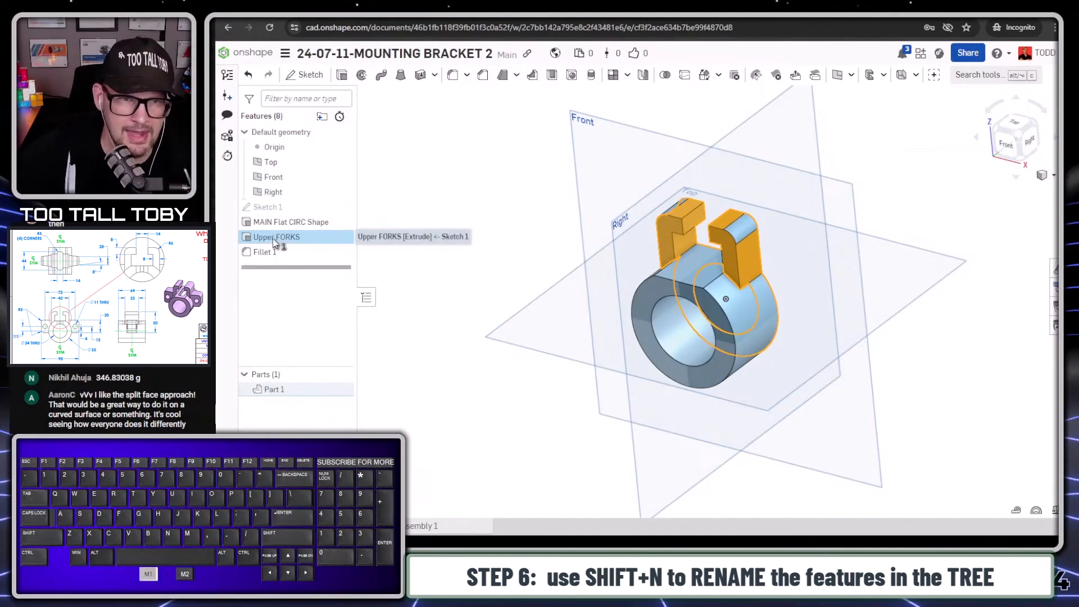
# - Rename the fillet feature as "FILLET - UPPER FORKS"
pyautogui.click(271, 252)
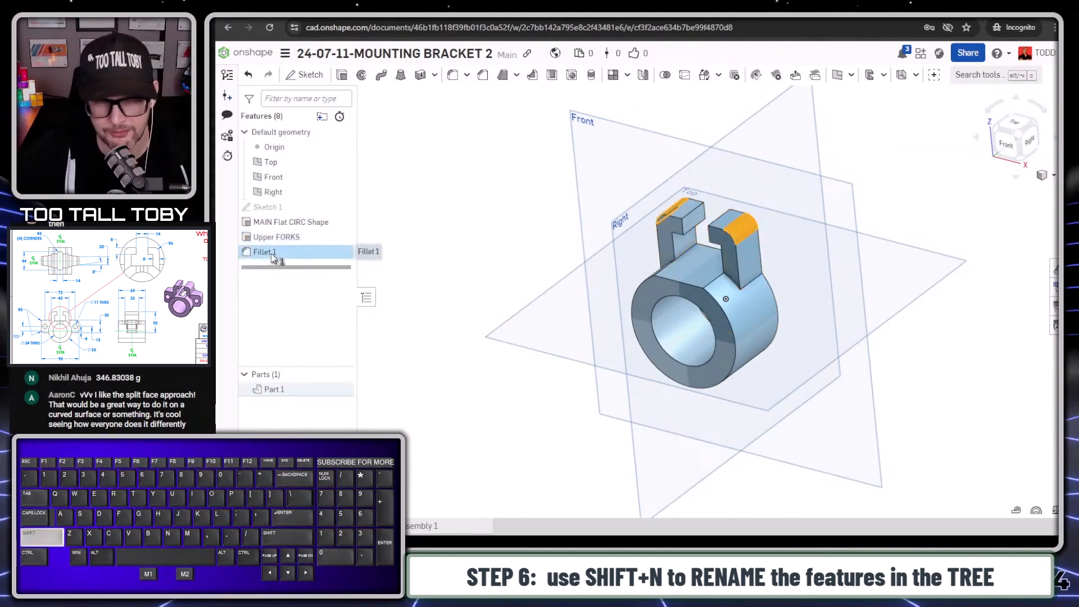
pyautogui.hotkey('shift', 'n')
pyautogui.write('FILLET - UPPER FORKS')
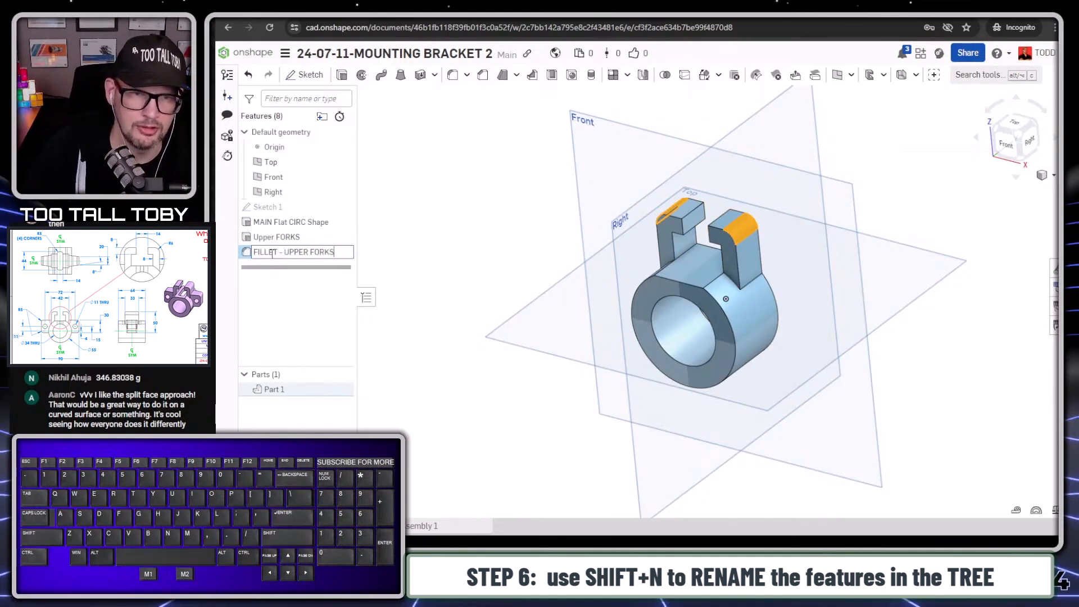
pyautogui.press('Return')
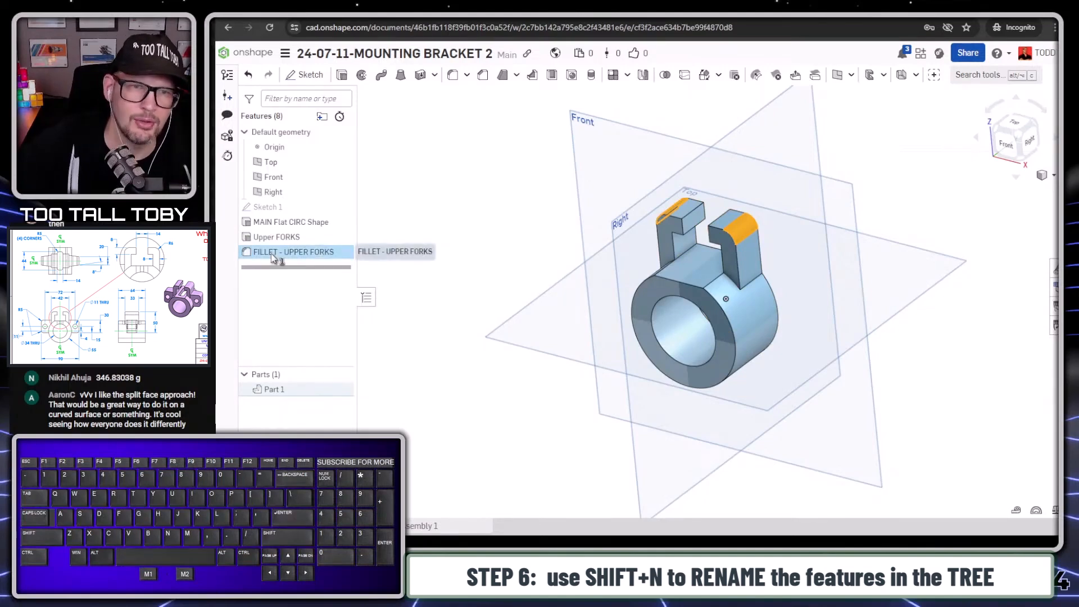
pyautogui.click(444, 176)
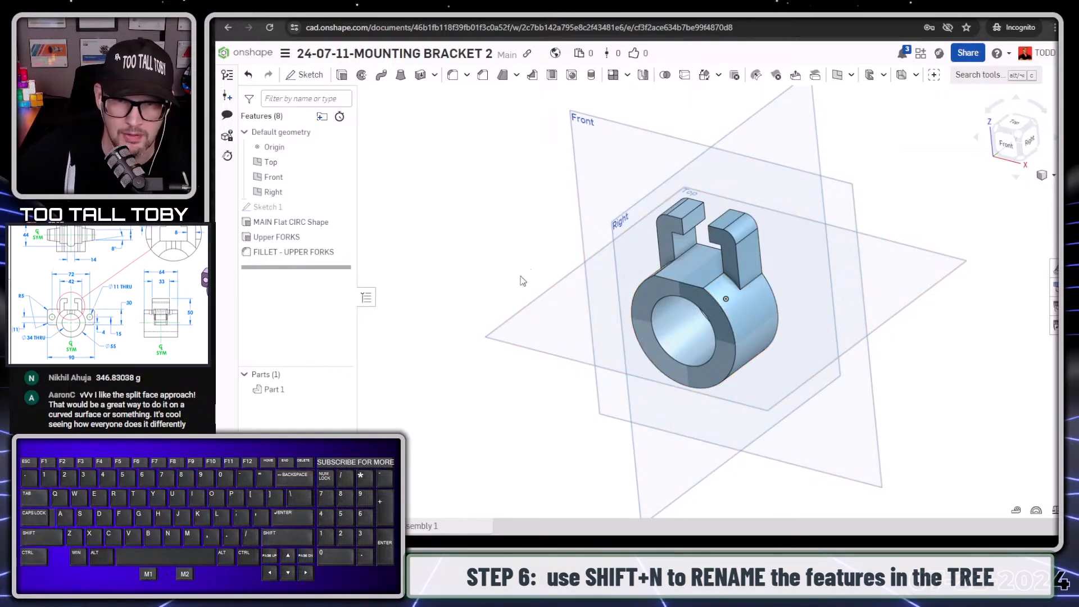
# - Start a new sketch on the Front plane and view it squarely from the back
pyautogui.click(579, 190)
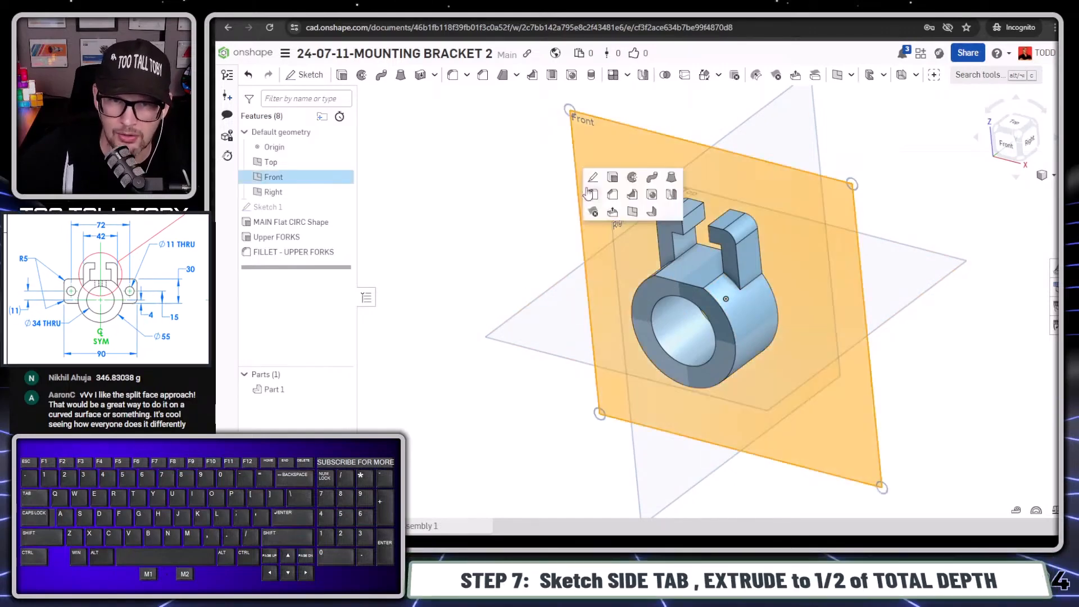
pyautogui.click(610, 177)
pyautogui.press('n')
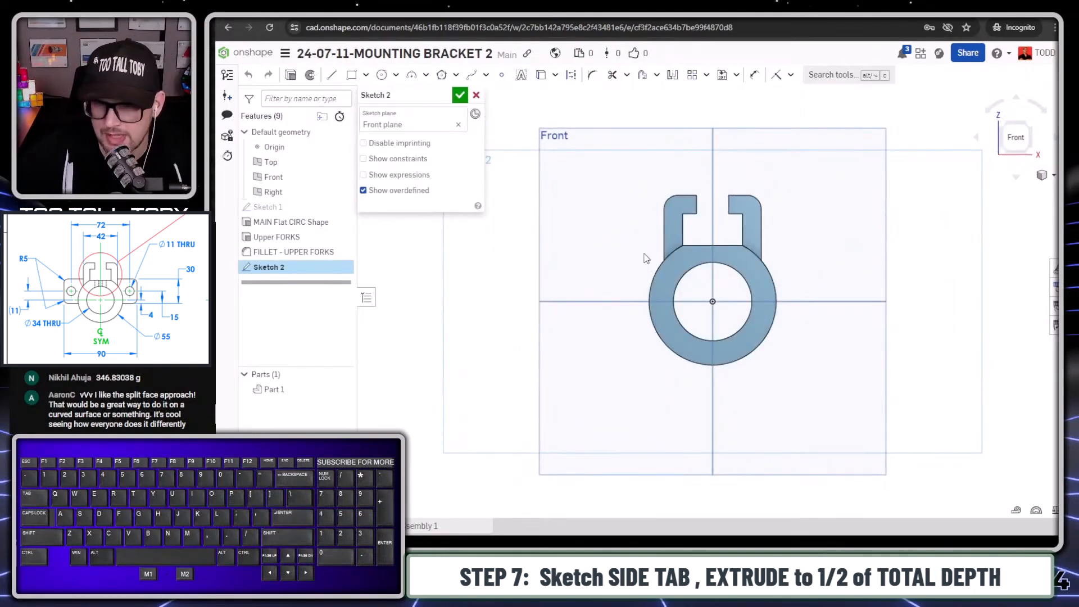
pyautogui.press('Right')
pyautogui.press('Right')
pyautogui.press('Right')
pyautogui.press('Right')
pyautogui.press('Right')
pyautogui.press('Right')
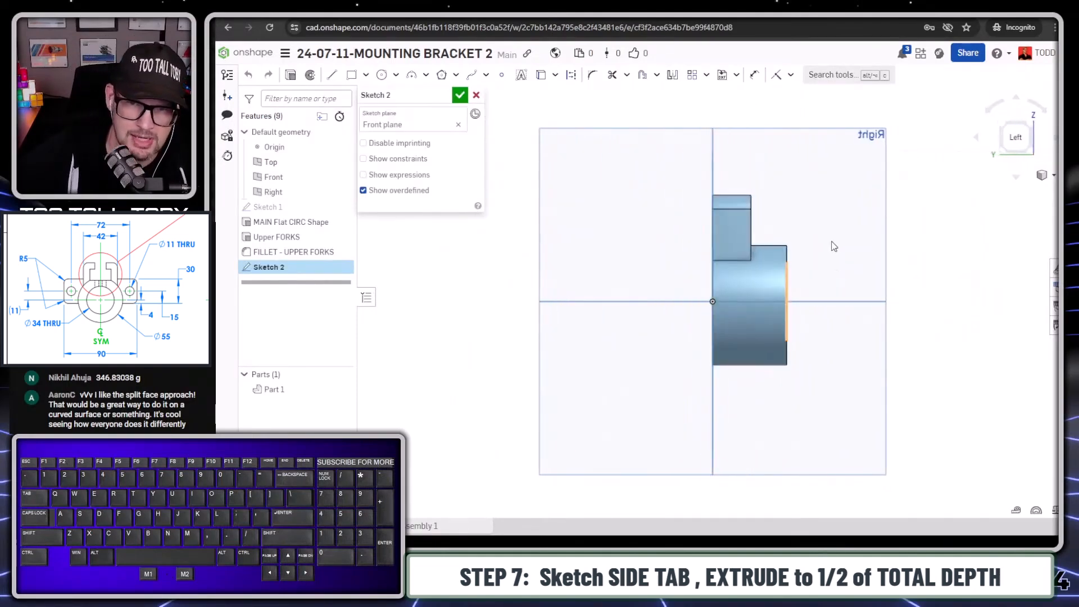
pyautogui.press('Right')
pyautogui.press('Right')
pyautogui.press('Right')
pyautogui.press('Right')
pyautogui.press('Right')
pyautogui.press('Right')
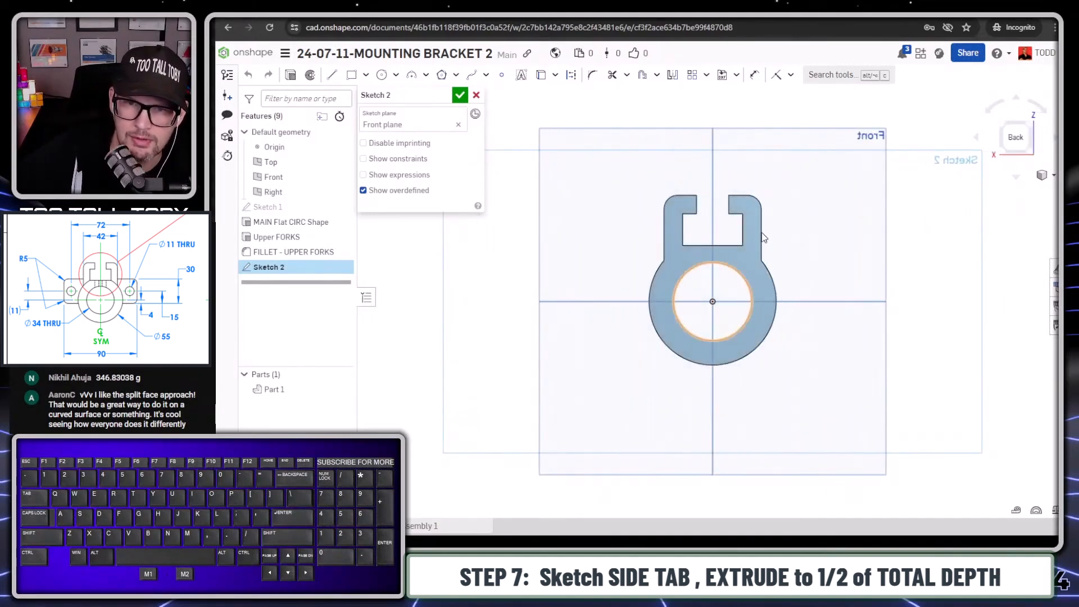
# - Project the fork's outer vertical edge and the ring's outer arc into the sketch
pyautogui.click(762, 234)
pyautogui.click(762, 248)
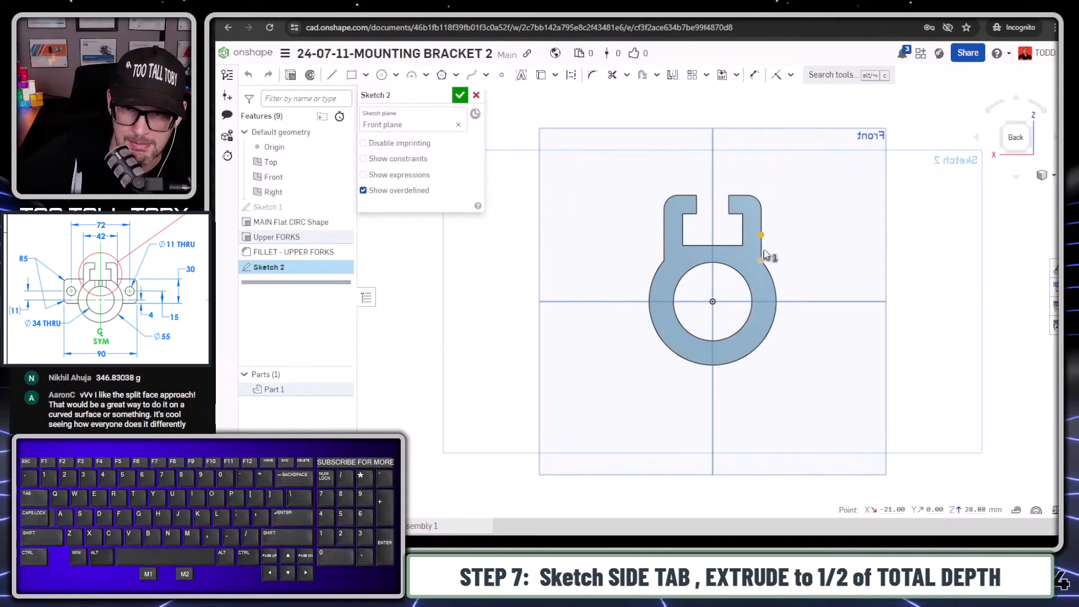
pyautogui.click(762, 250)
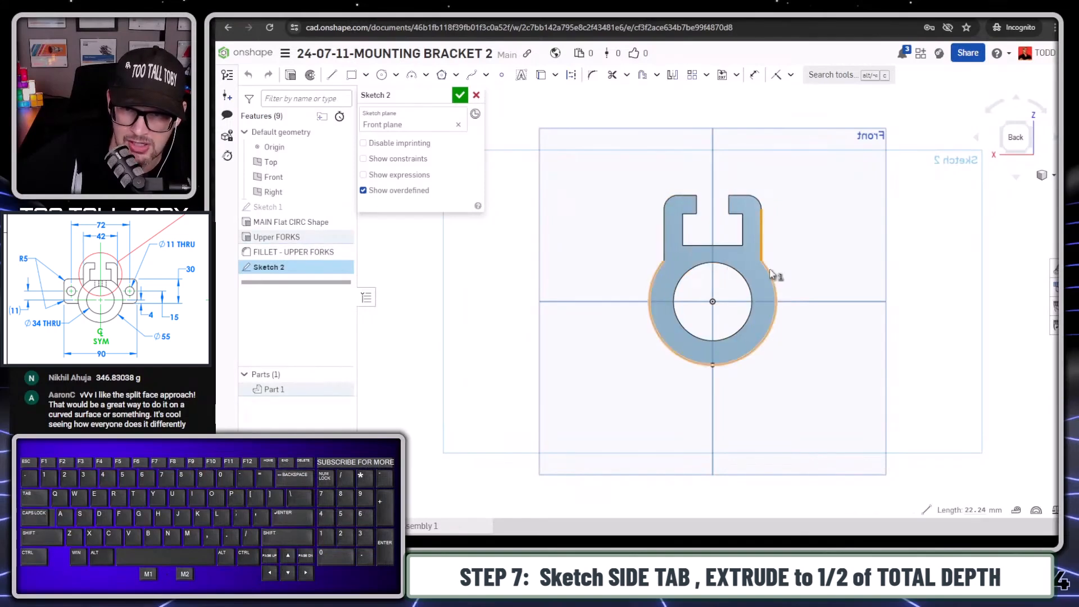
pyautogui.click(771, 275)
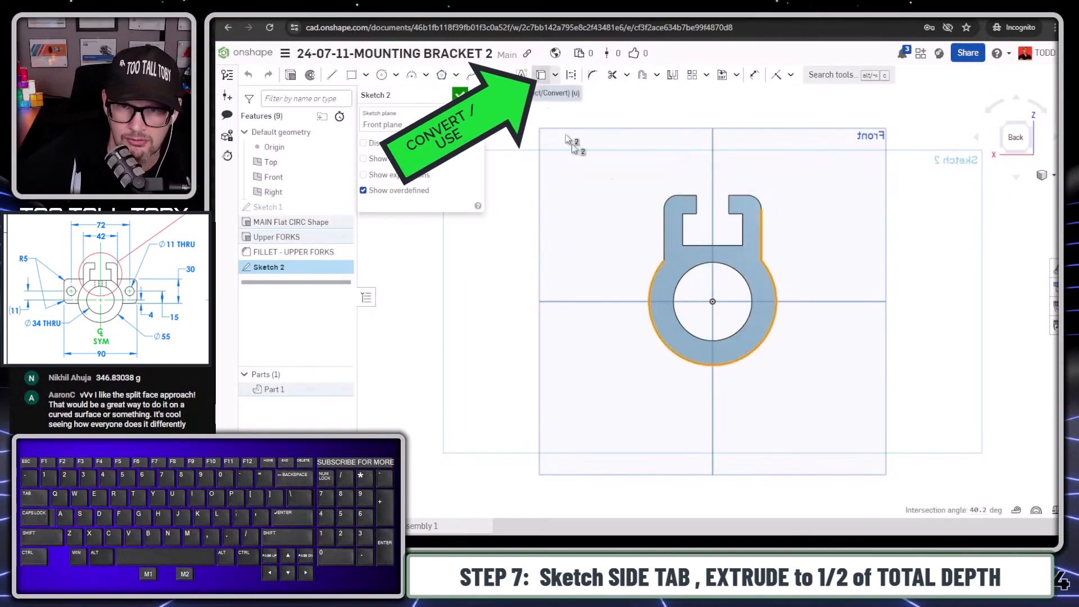
# - Draw a three-line side tab outline about 40 mm tall, running from the fork's outer edge around to the ring's outer arc
pyautogui.scroll(3, 713, 188)
pyautogui.press('s')
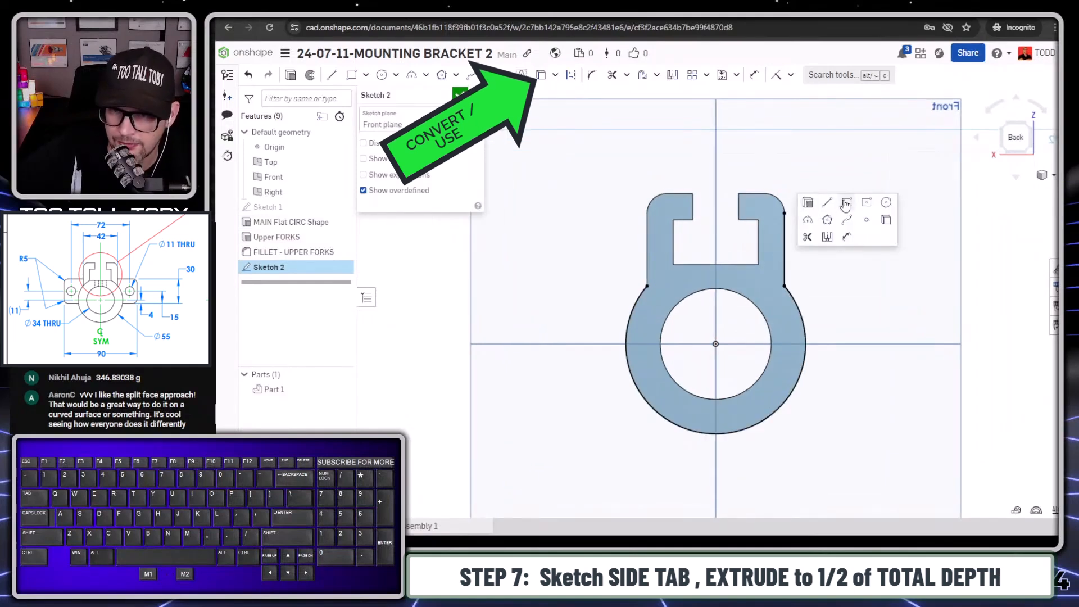
pyautogui.click(827, 202)
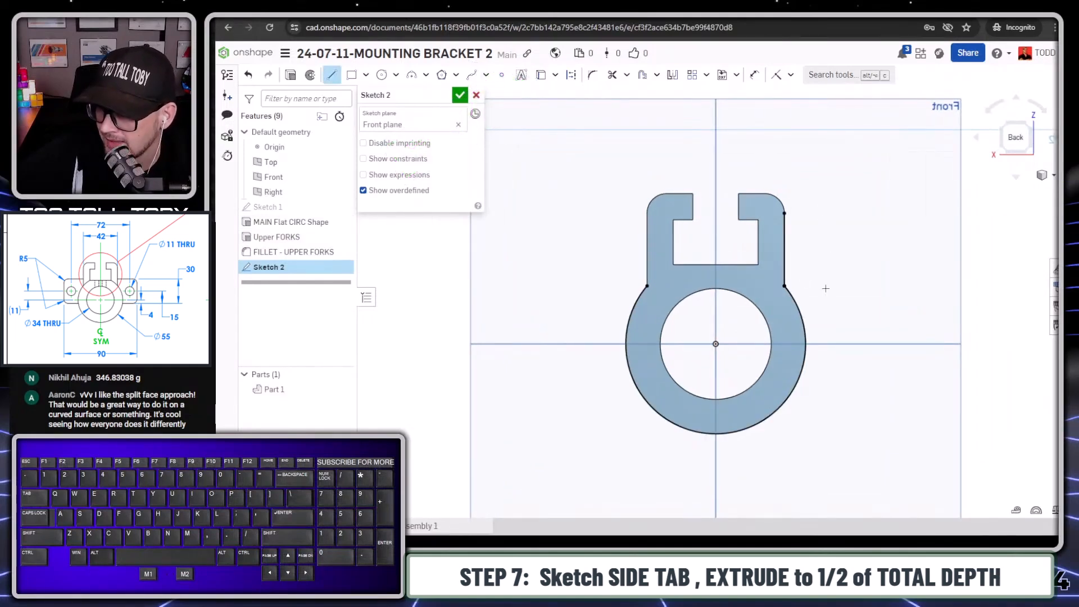
pyautogui.click(784, 237)
pyautogui.click(885, 237)
pyautogui.click(885, 369)
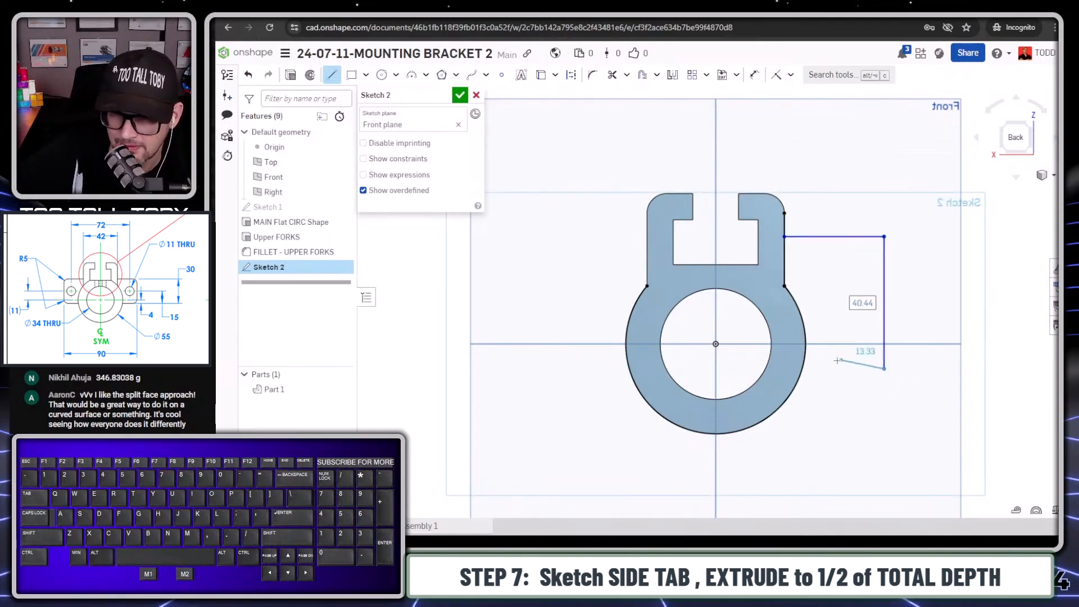
pyautogui.click(803, 369)
pyautogui.press('Escape')
# - Sketch a circle about 10.7 mm in diameter inside the side tab for its hole
pyautogui.press('s')
pyautogui.click(932, 210)
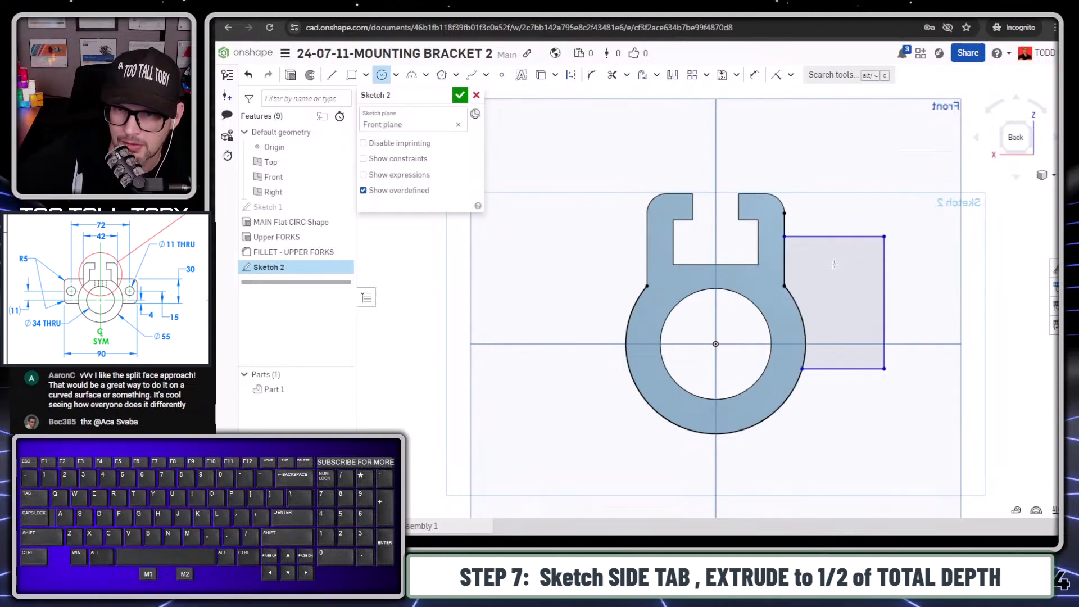
pyautogui.click(843, 288)
pyautogui.press('s')
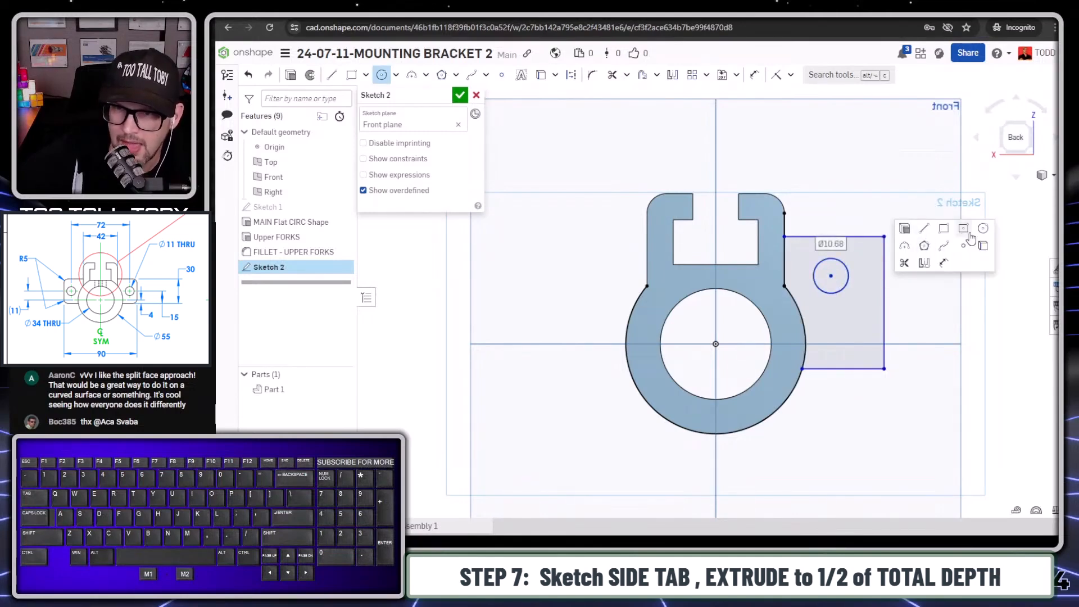
pyautogui.click(940, 266)
pyautogui.click(853, 236)
pyautogui.click(830, 276)
pyautogui.click(922, 269)
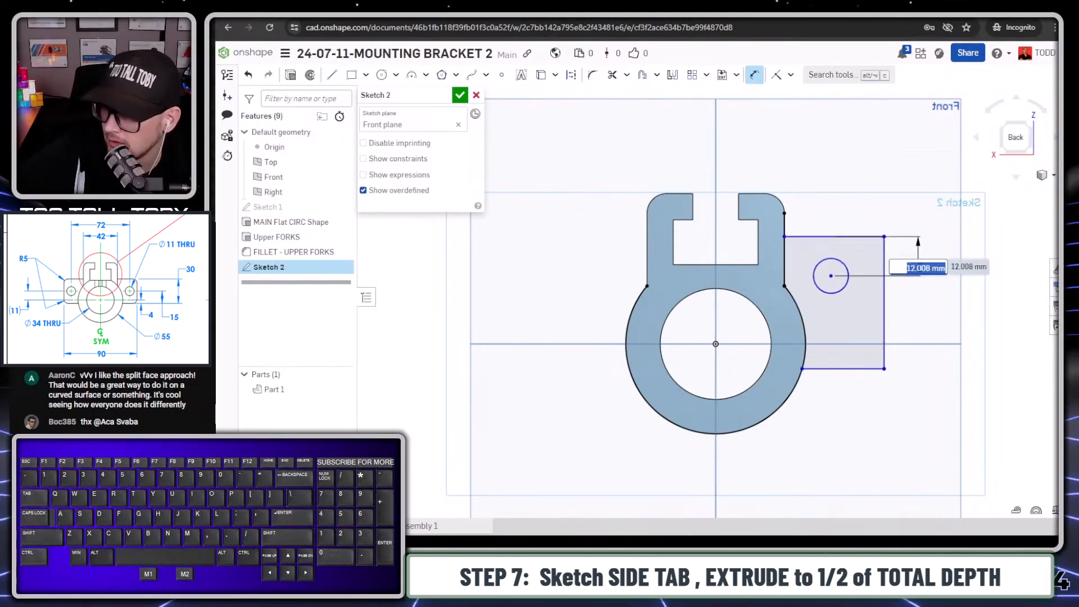
pyautogui.press('Escape')
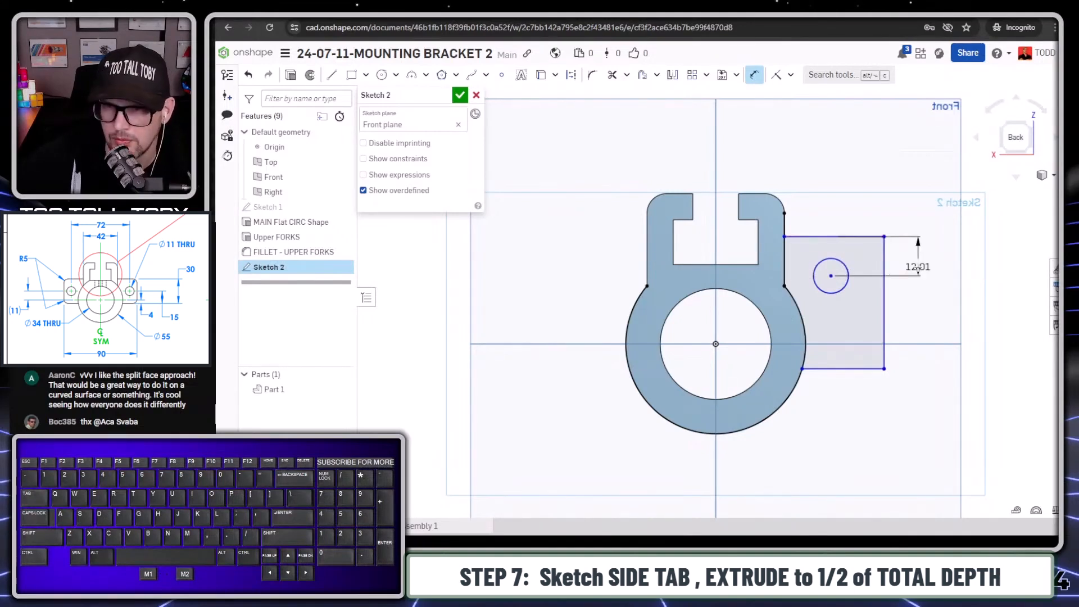
pyautogui.click(918, 268)
pyautogui.press('Delete')
# - Dimension the side tab's lower edge 4 mm below the ring's center
pyautogui.press('s')
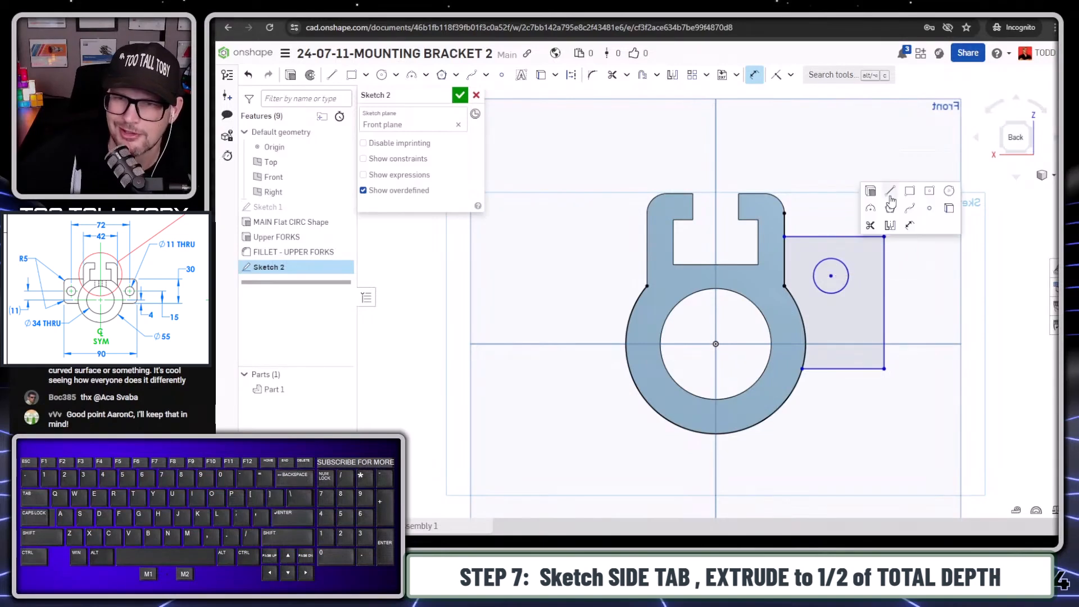
pyautogui.click(910, 226)
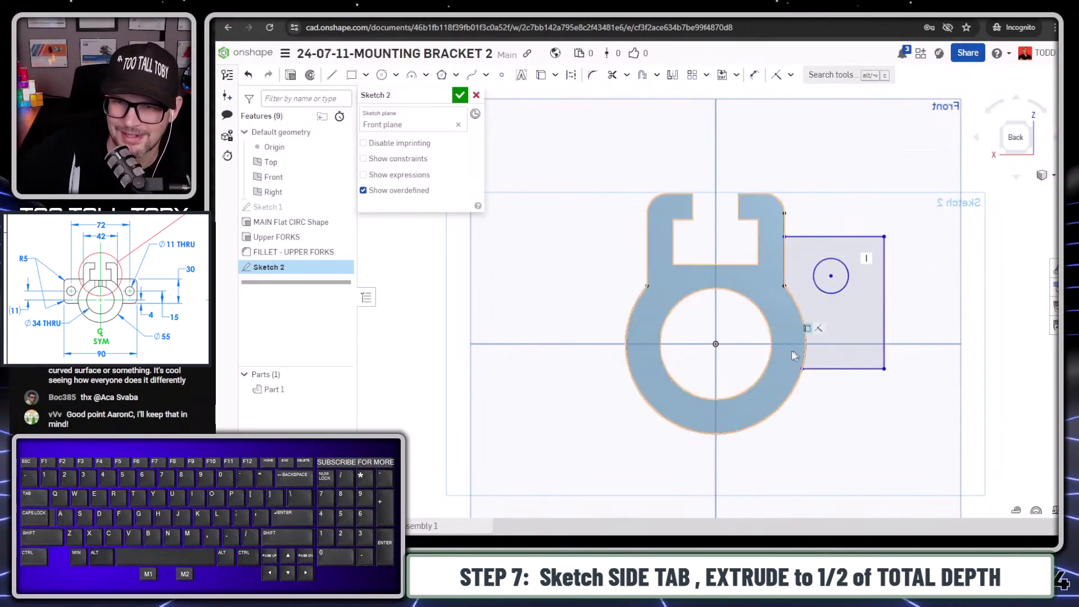
pyautogui.press('s')
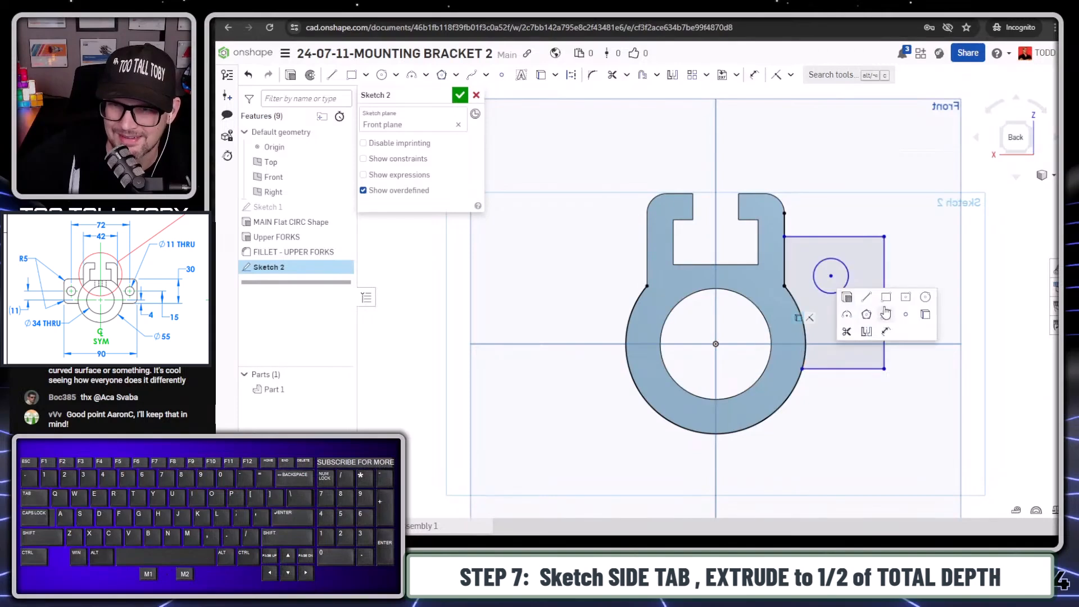
pyautogui.click(886, 331)
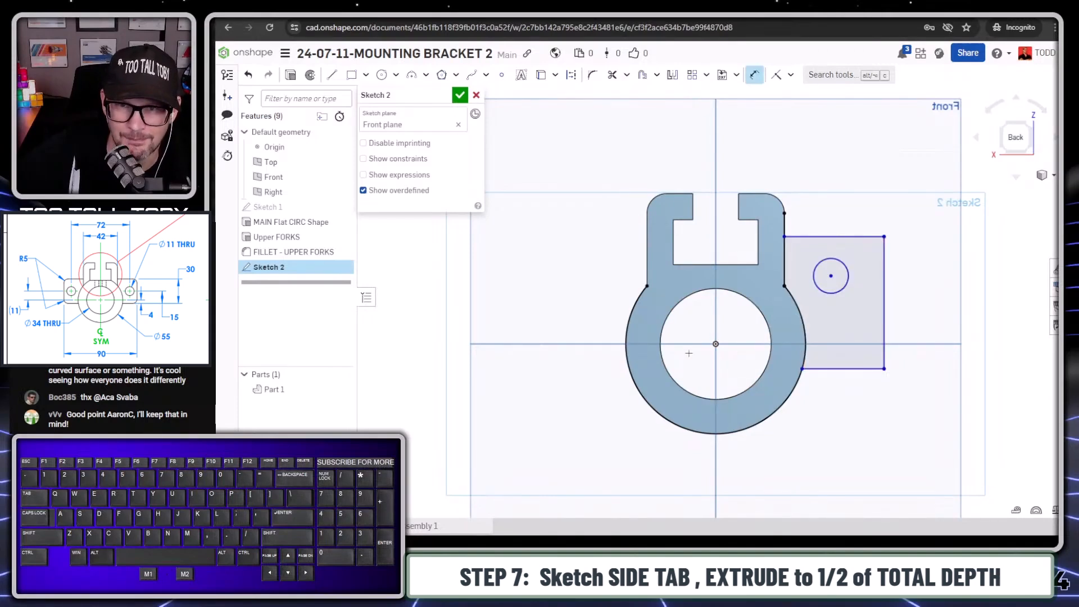
pyautogui.click(845, 368)
pyautogui.click(937, 365)
pyautogui.write('4')
pyautogui.press('Return')
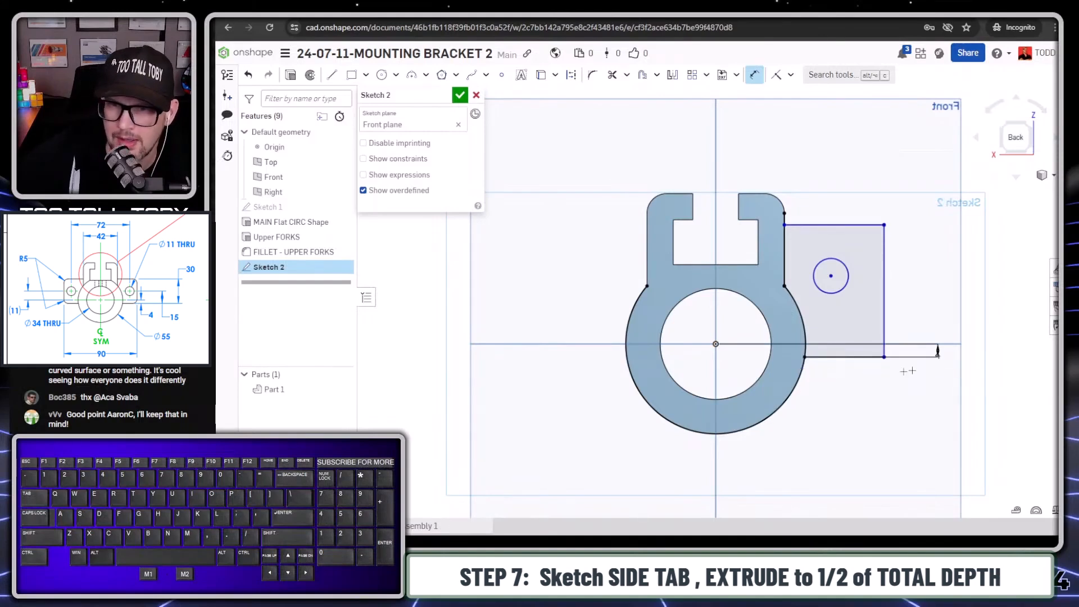
# - Dimension the side tab's height between its lower and upper edges as 30 mm
pyautogui.click(842, 359)
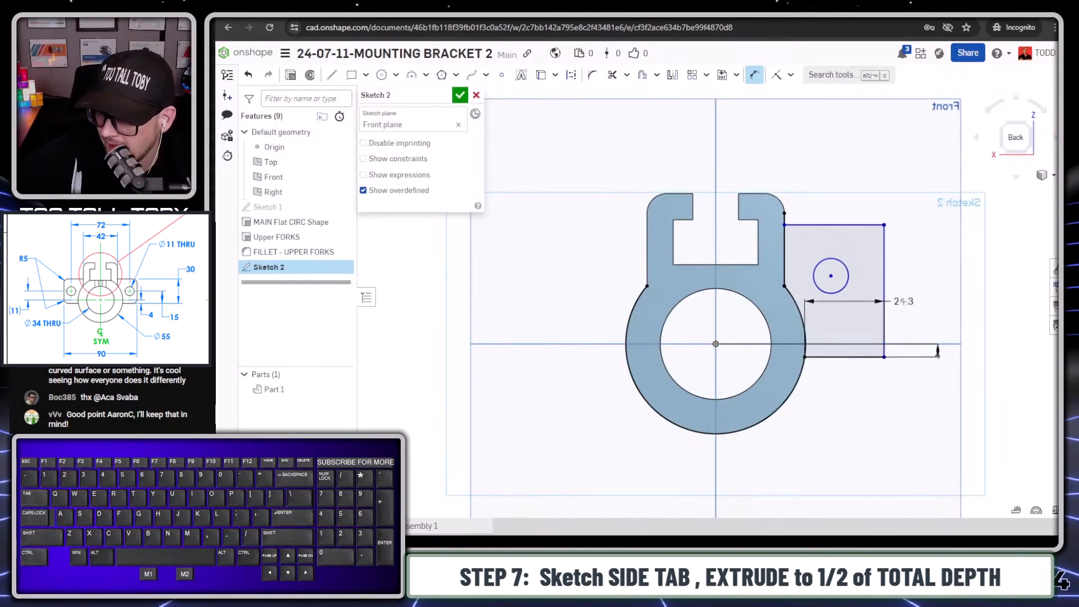
pyautogui.click(853, 225)
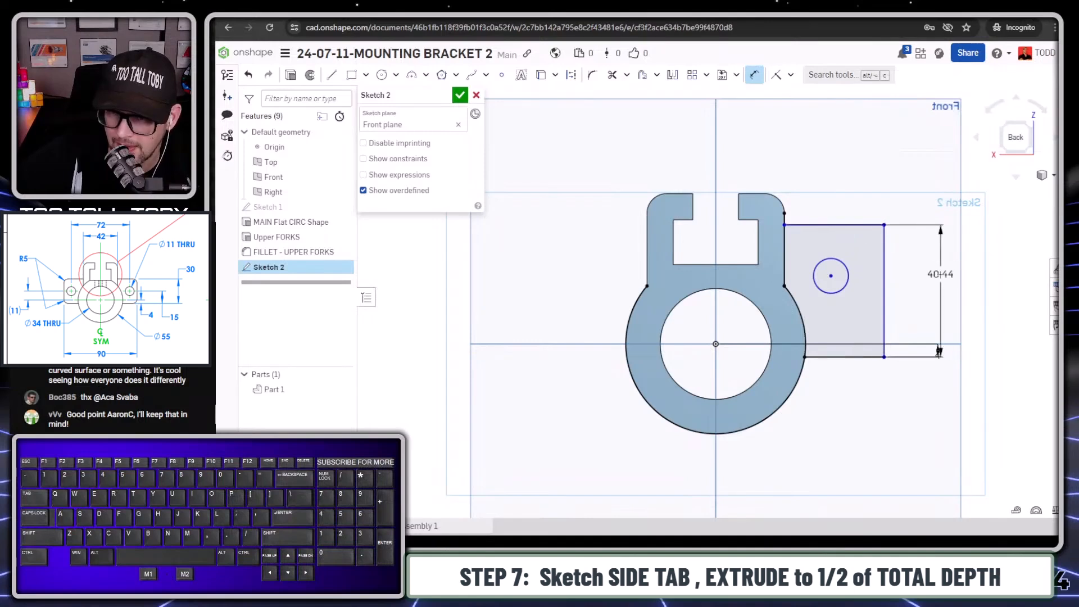
pyautogui.click(941, 275)
pyautogui.write('30')
pyautogui.press('Return')
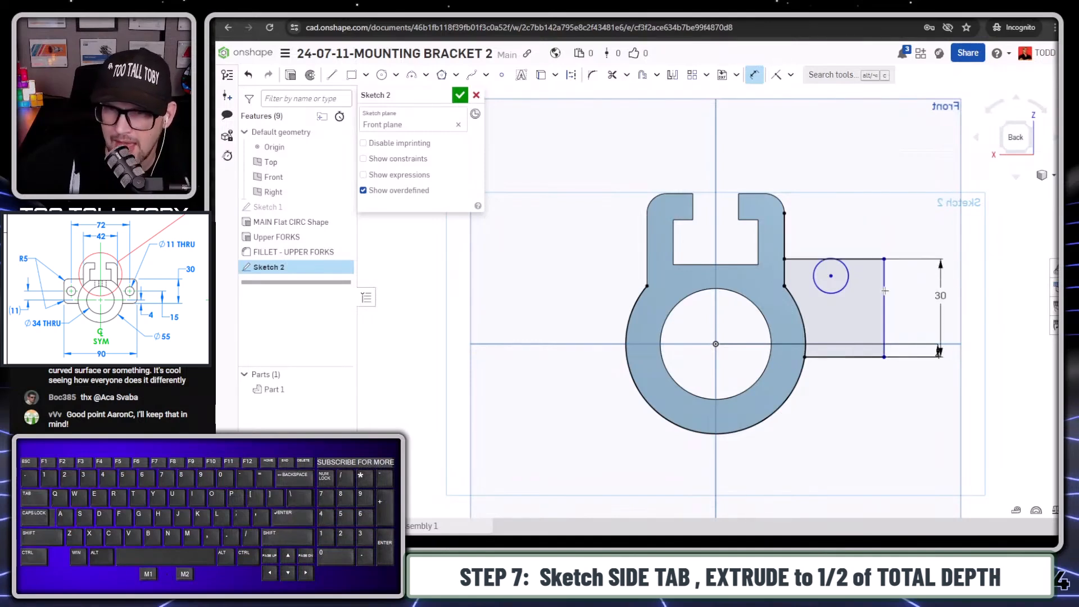
# - Dimension the hole circle's center 15 mm above the side tab's lower edge
pyautogui.click(822, 357)
pyautogui.click(831, 275)
pyautogui.click(920, 314)
pyautogui.write('15')
pyautogui.press('Return')
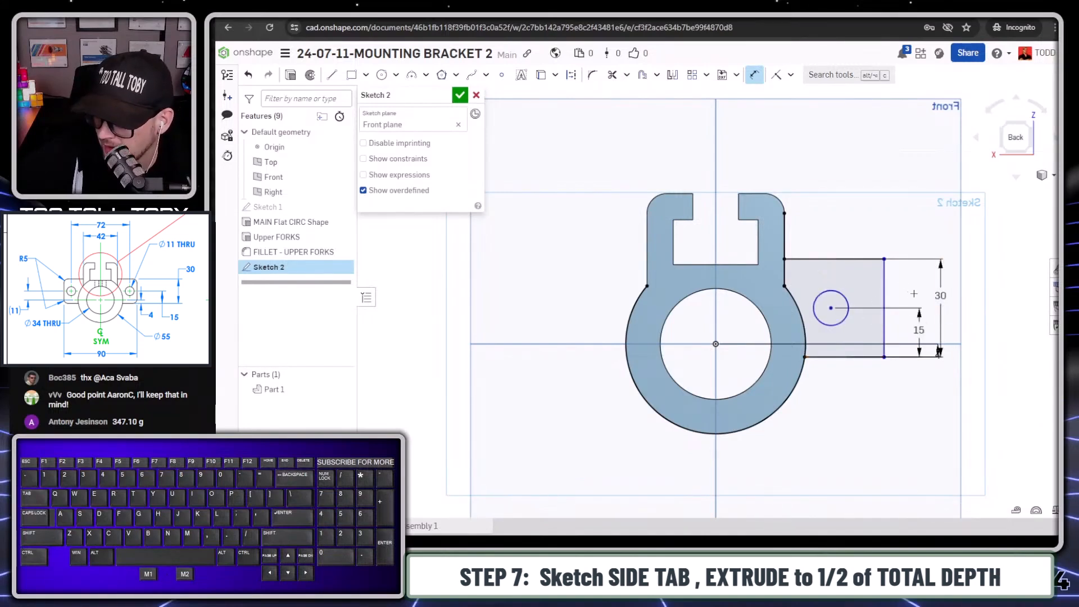
# - Dimension the hole circle's center 36 mm horizontally from the ring's vertical center plane
pyautogui.click(716, 331)
pyautogui.click(831, 308)
pyautogui.click(764, 127)
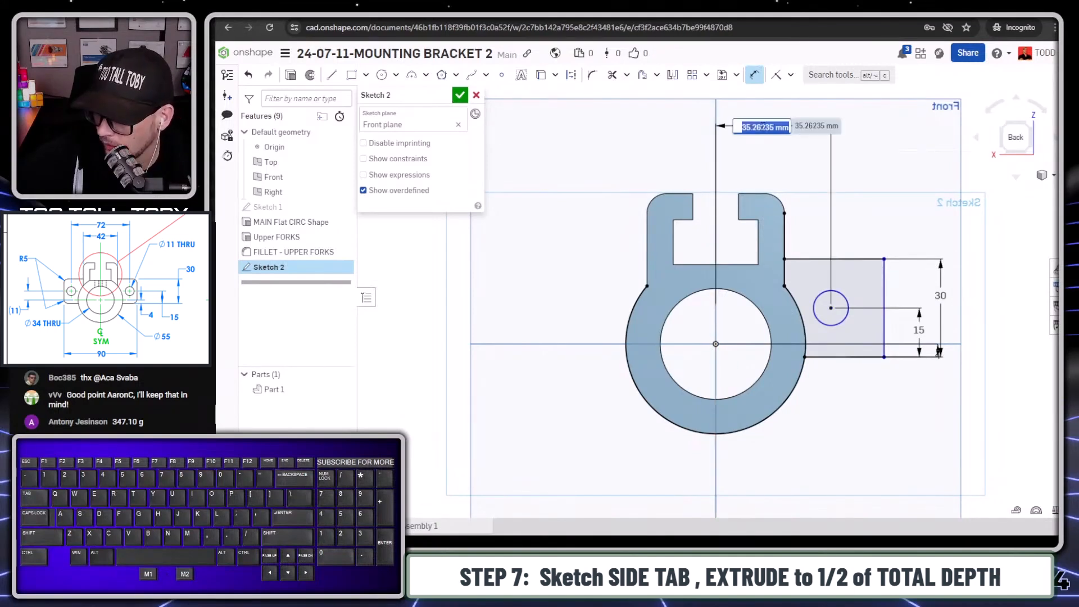
pyautogui.write('36')
pyautogui.press('Return')
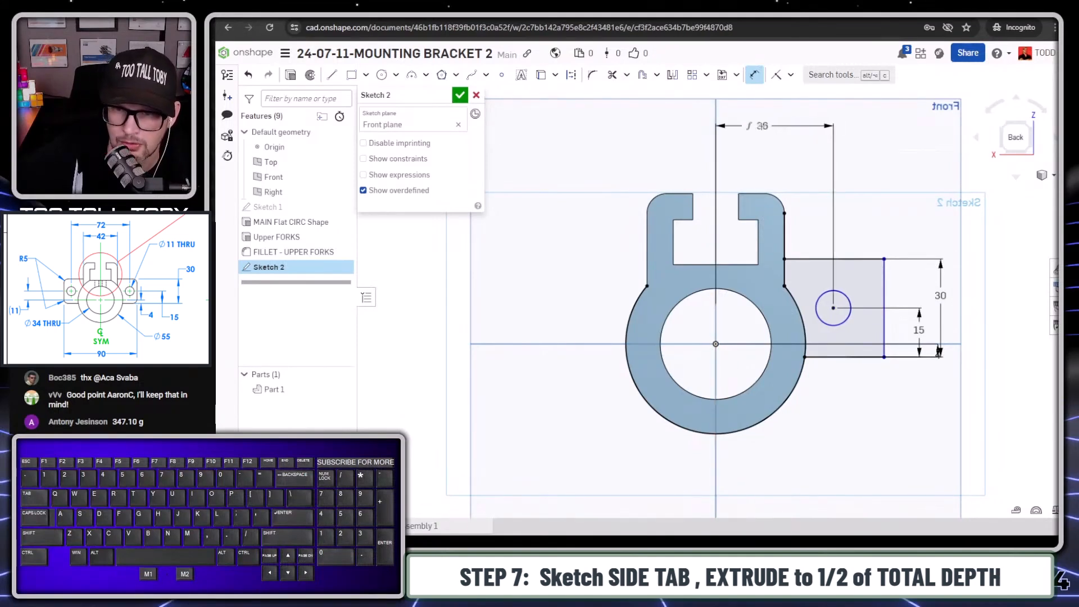
# - Set the side tab's hole circle to 11 mm in diameter
pyautogui.click(844, 293)
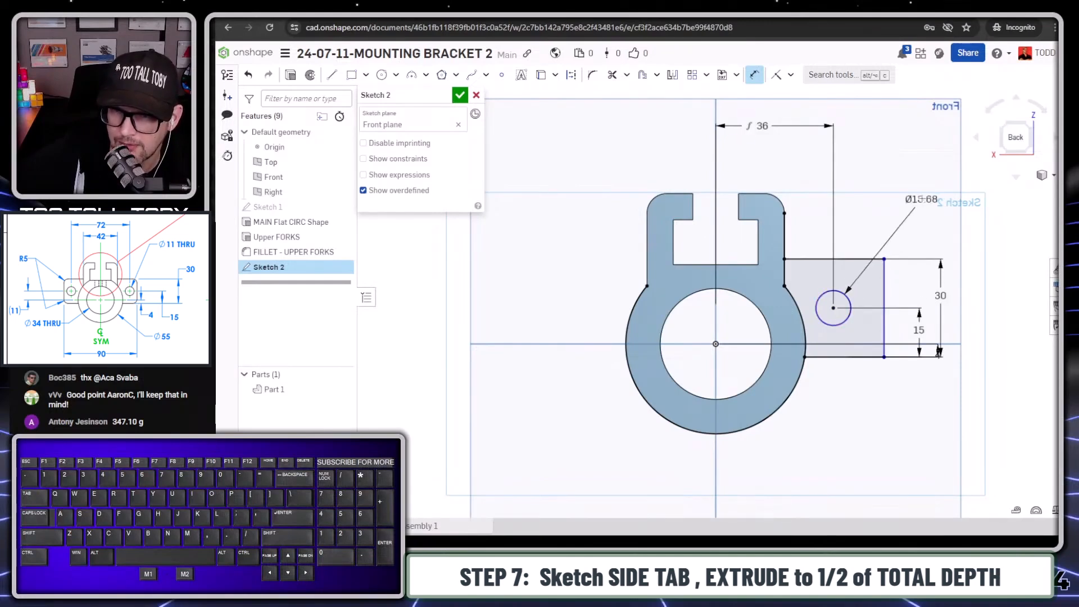
pyautogui.click(918, 201)
pyautogui.write('11')
pyautogui.press('Return')
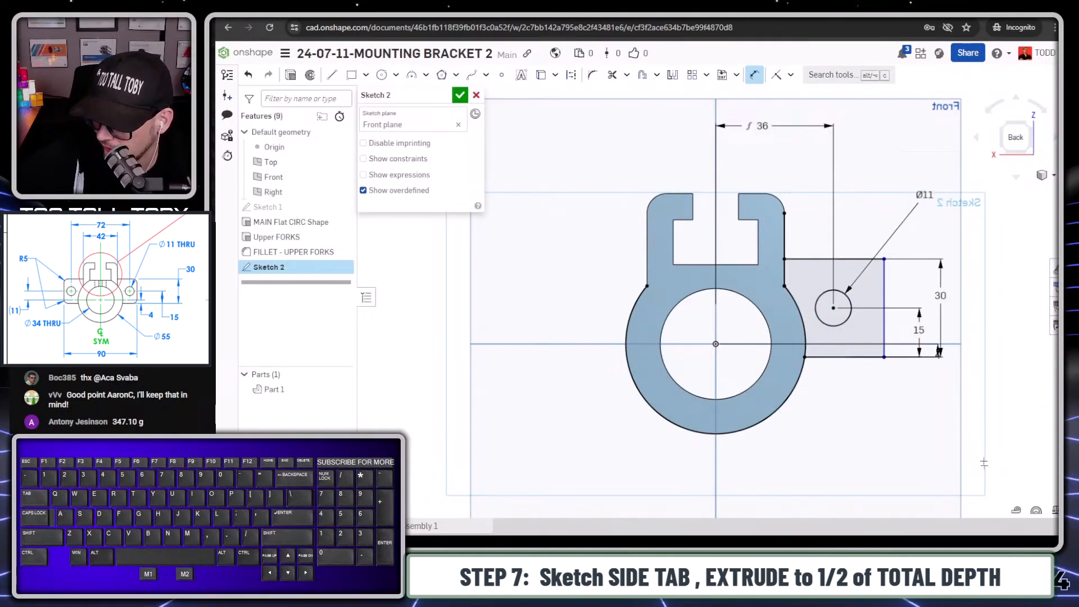
# - Dimension the side tab's outer vertical edge 45 mm from the ring's vertical center plane
pyautogui.click(884, 279)
pyautogui.click(716, 183)
pyautogui.click(781, 105)
pyautogui.write('45')
pyautogui.press('Return')
pyautogui.scroll(-2, 832, 130)
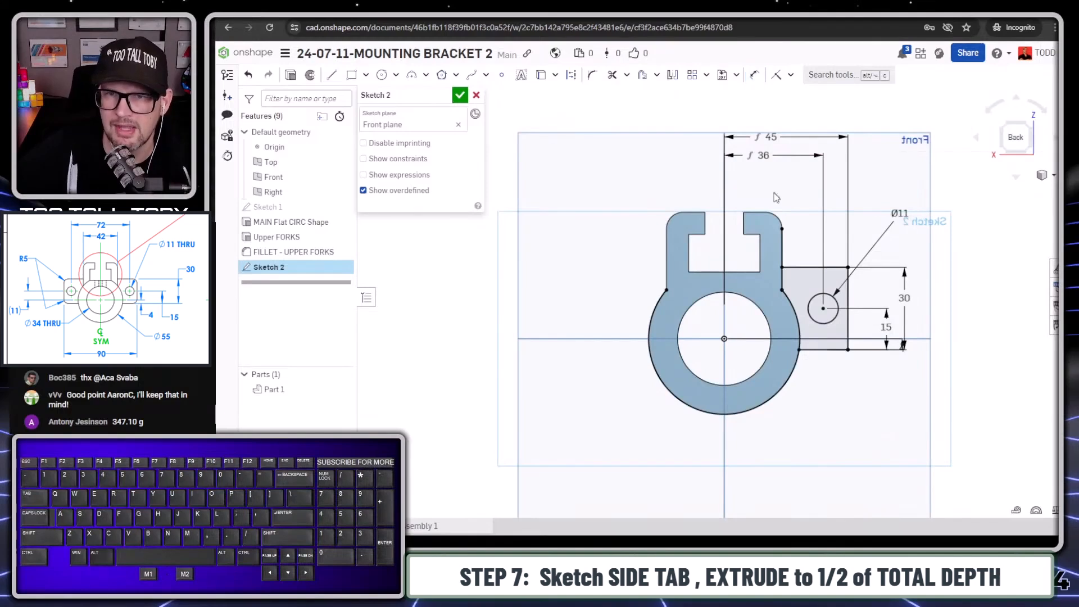
# - Delete the 45 mm and 36 mm horizontal dimensions from the sketch
pyautogui.click(770, 137)
pyautogui.press('Delete')
pyautogui.press('Delete')
# - Draw a vertical construction centerline upward from the ring's center to above the forks
pyautogui.press('s')
pyautogui.click(808, 147)
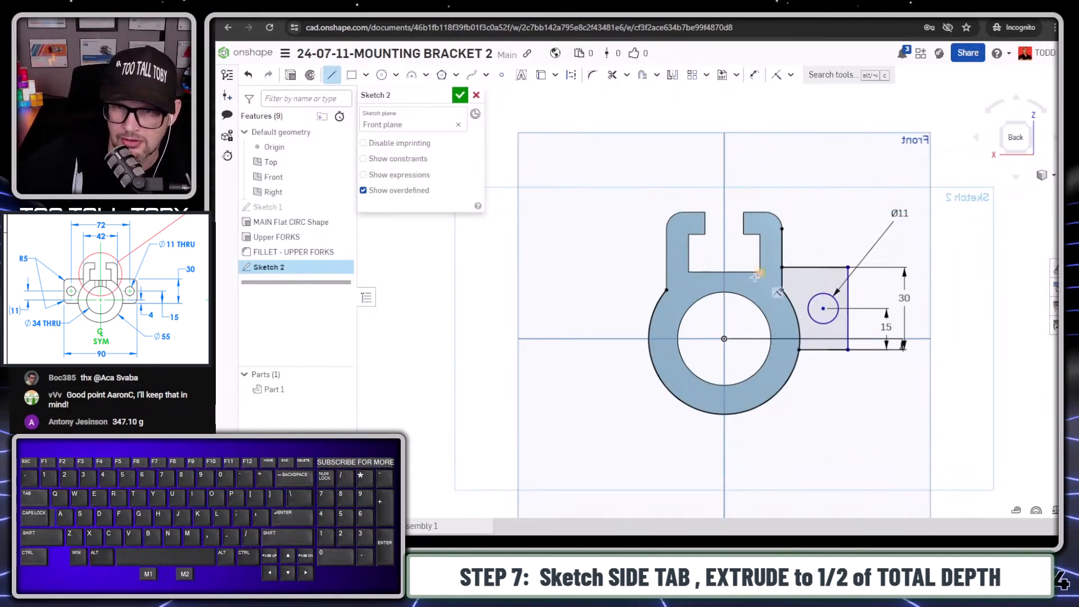
pyautogui.click(724, 339)
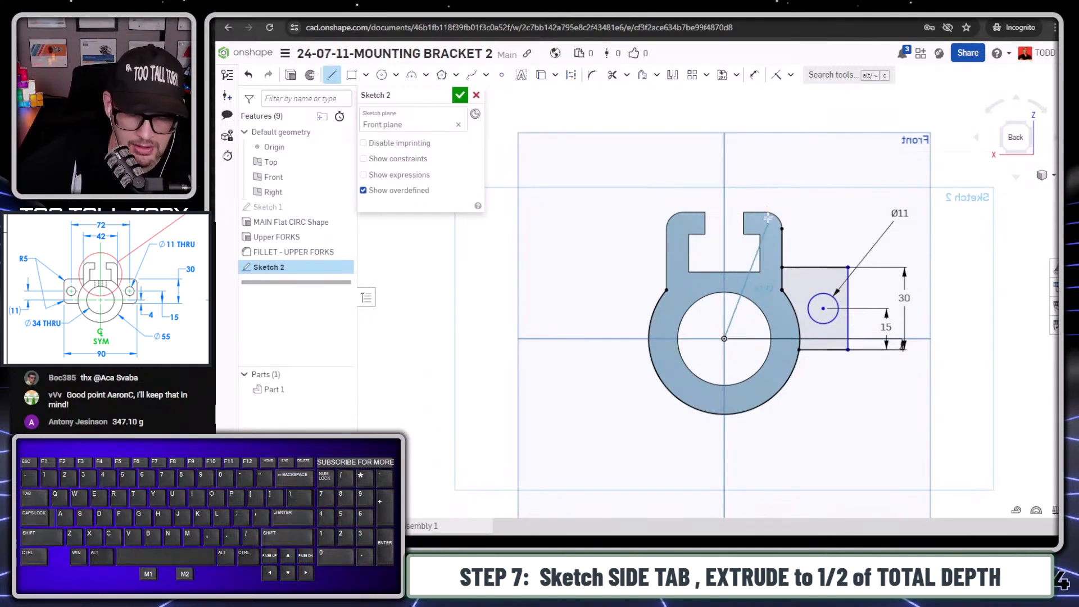
pyautogui.press('q')
pyautogui.click(724, 114)
pyautogui.press('Escape')
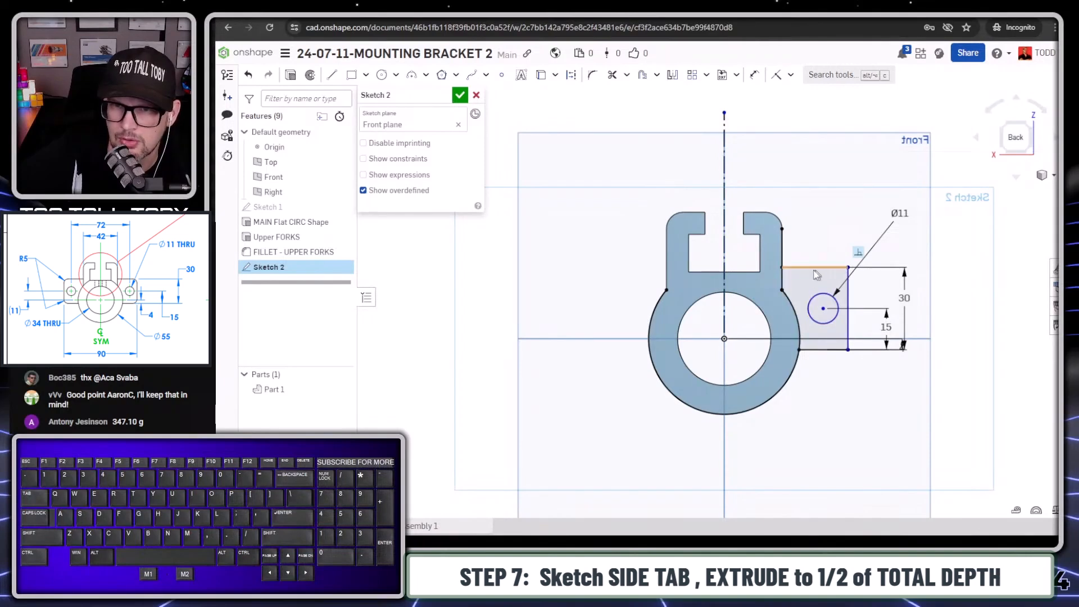
# - Dimension the side tab's outer vertical edge symmetrically about the centerline as a 90 mm diameter dimension
pyautogui.press('s')
pyautogui.click(872, 240)
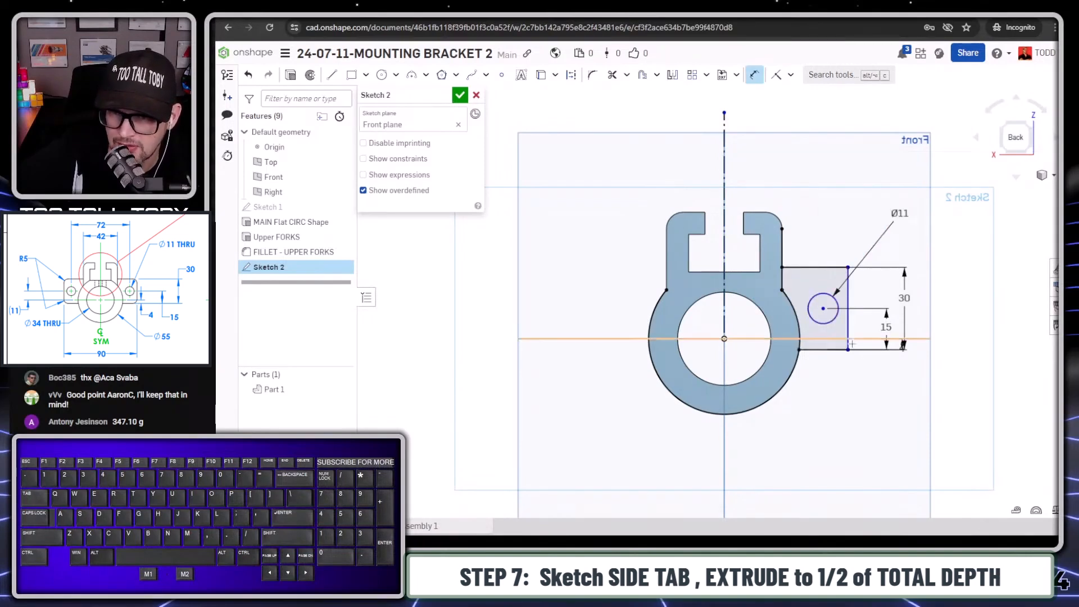
pyautogui.click(848, 338)
pyautogui.click(725, 181)
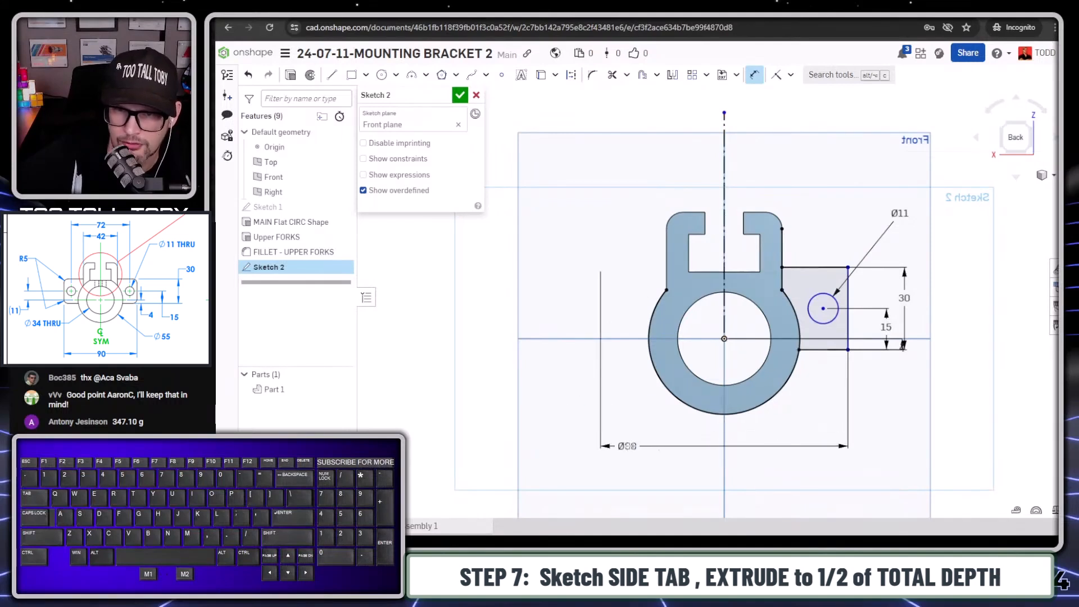
pyautogui.click(664, 455)
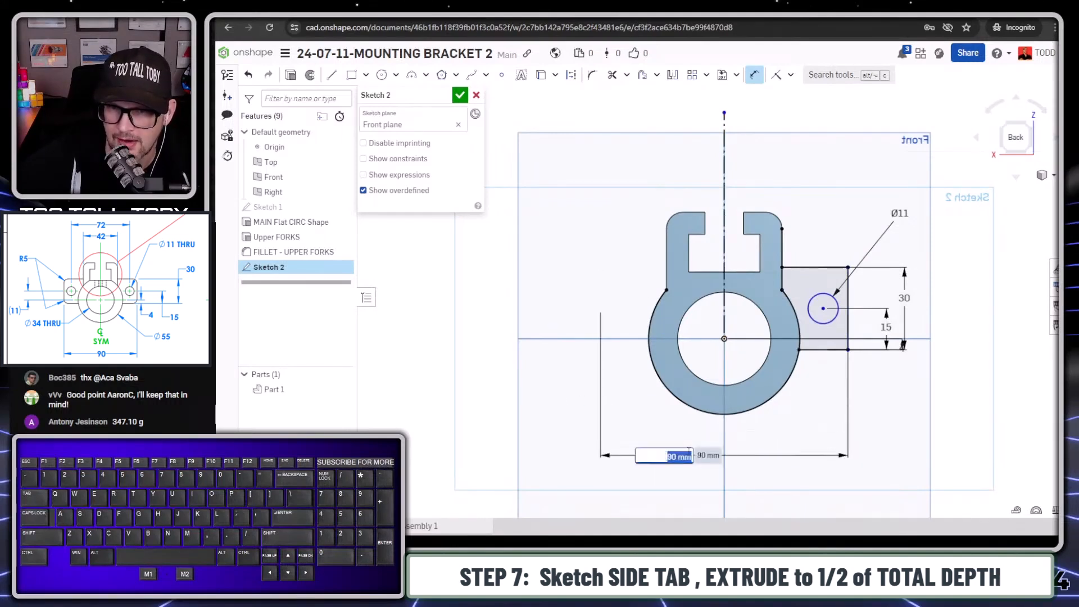
pyautogui.write('90')
pyautogui.press('Return')
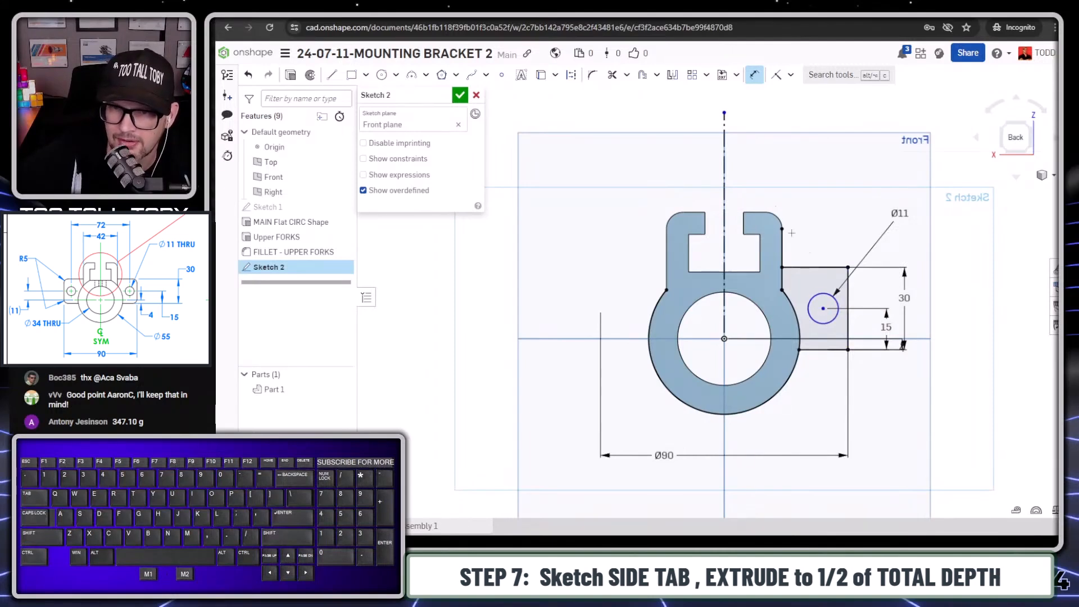
# - Dimension the tab hole's center symmetrically about the centerline as a 72 mm diameter dimension
pyautogui.click(724, 187)
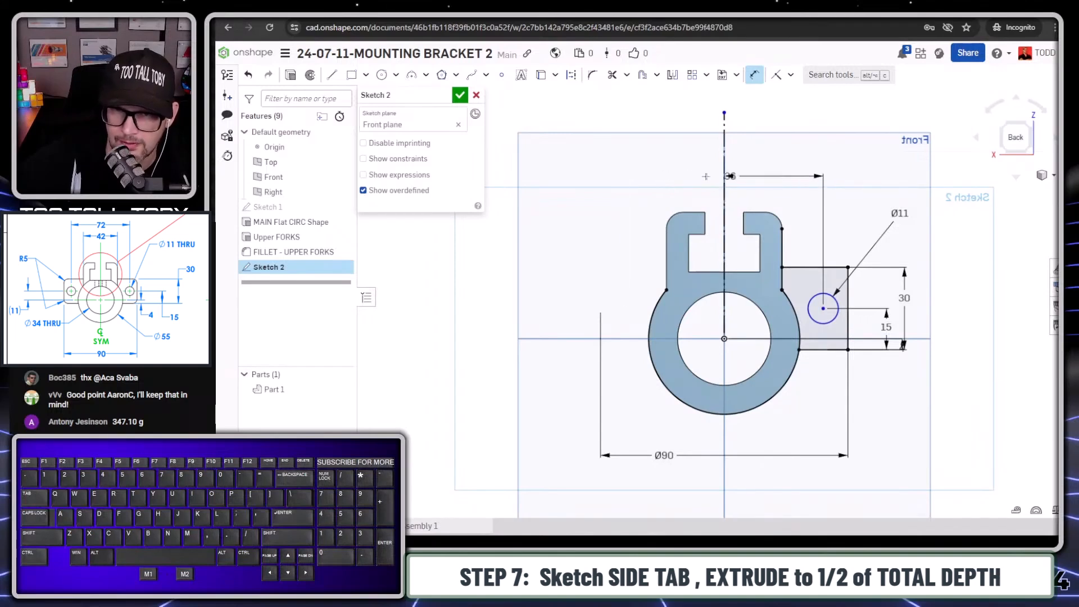
pyautogui.click(666, 177)
pyautogui.press('Return')
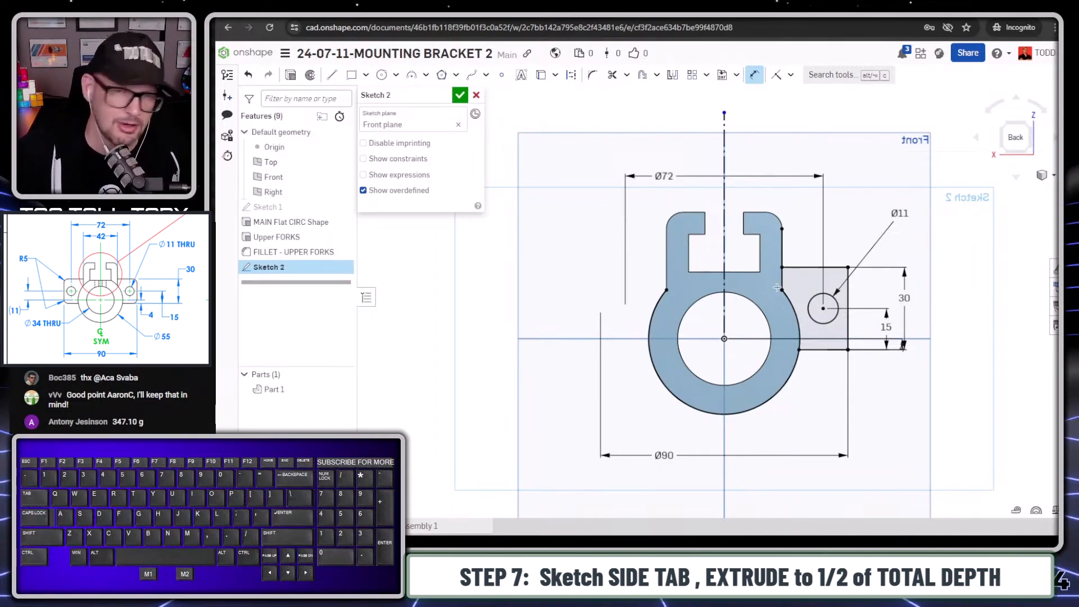
# - Extrude the side tab profile as a blind addition to the part with a depth of 20/2 mm
pyautogui.moveTo(783, 267); pyautogui.dragTo(808, 292, button='right')
pyautogui.press('s')
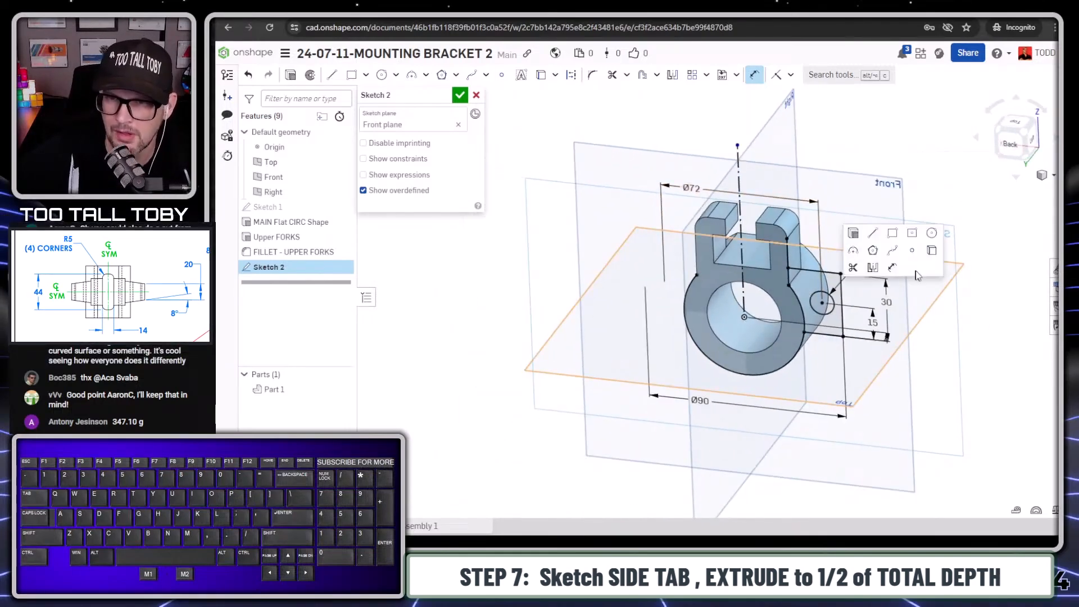
pyautogui.click(853, 233)
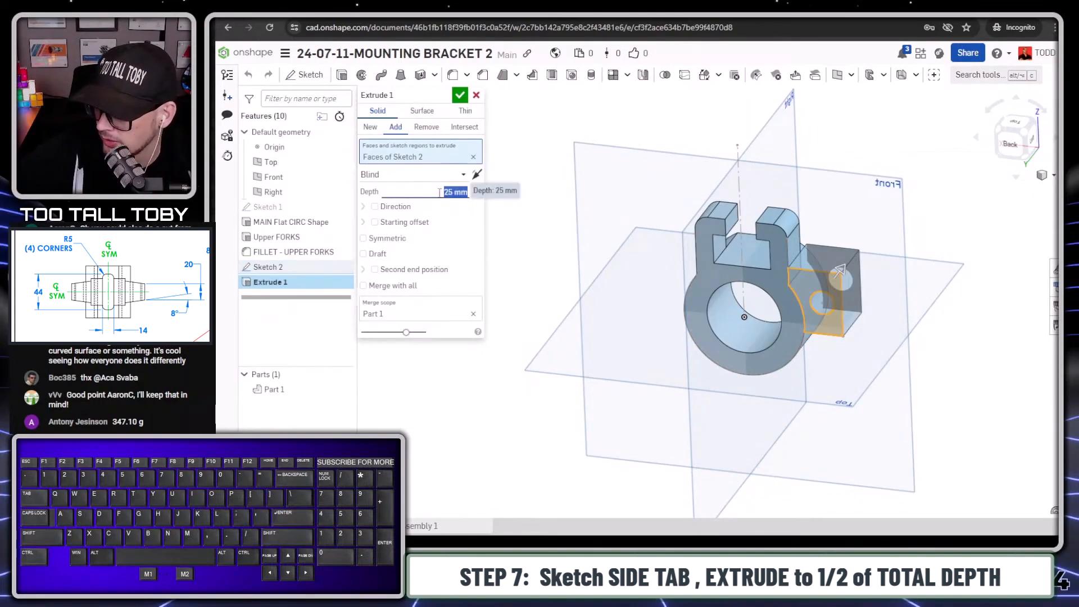
pyautogui.write('20/2')
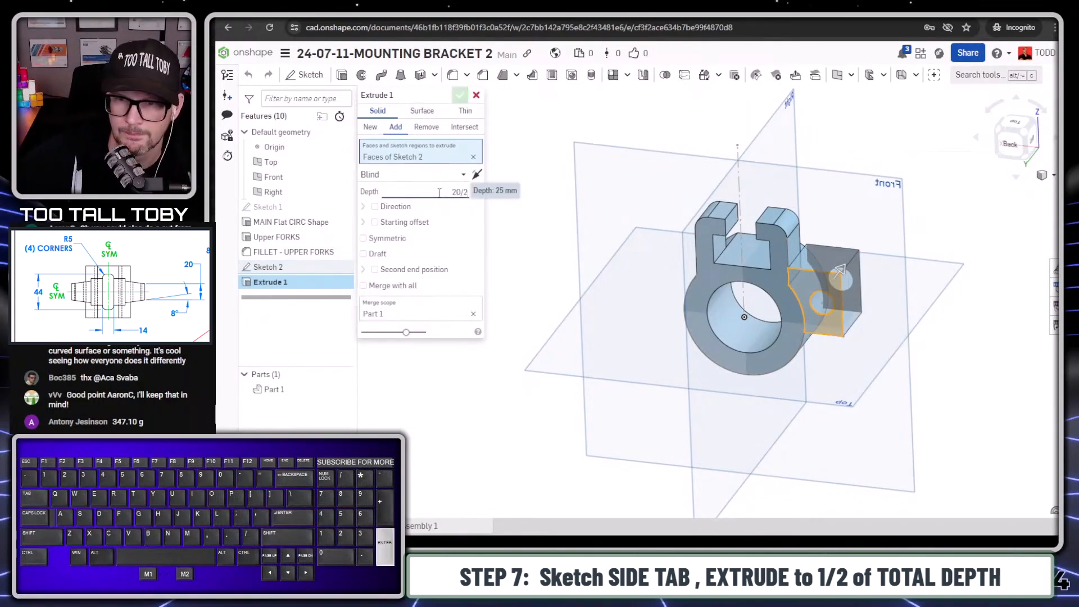
pyautogui.press('Return')
pyautogui.press('Return')
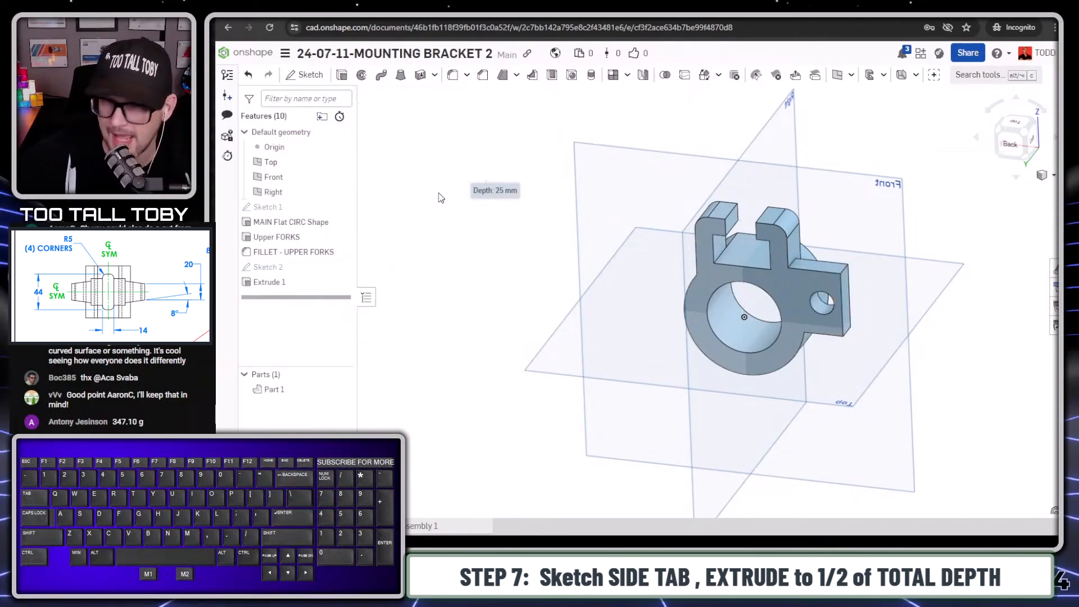
# - Draft the side tab's front-facing face with the hole by 8 degrees, using the tab's outer end face as the neutral plane
pyautogui.moveTo(924, 354); pyautogui.dragTo(786, 350, button='middle')
pyautogui.scroll(3, 786, 350)
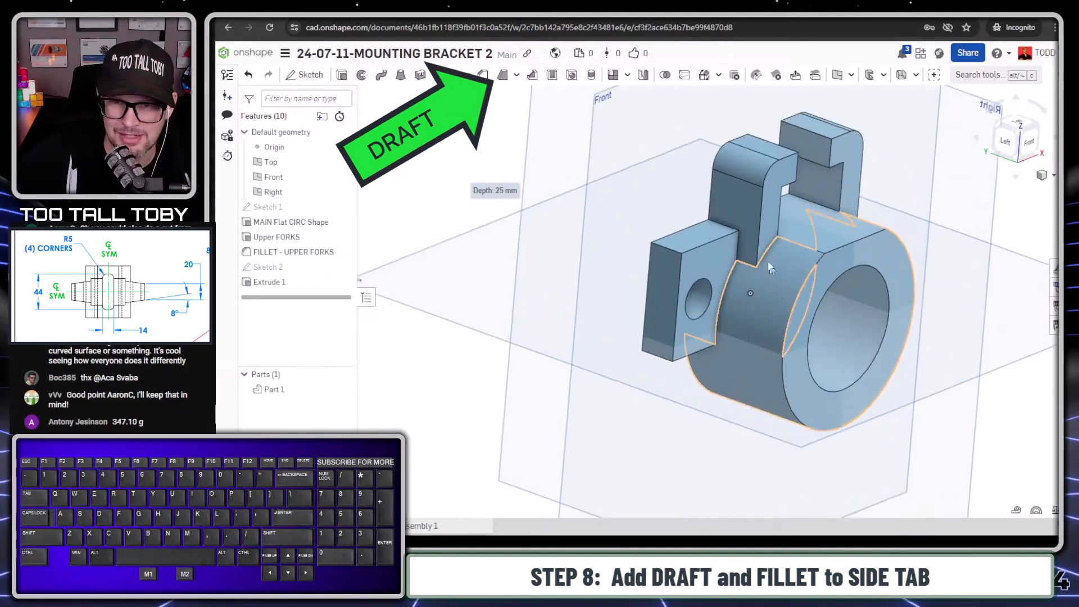
pyautogui.click(501, 79)
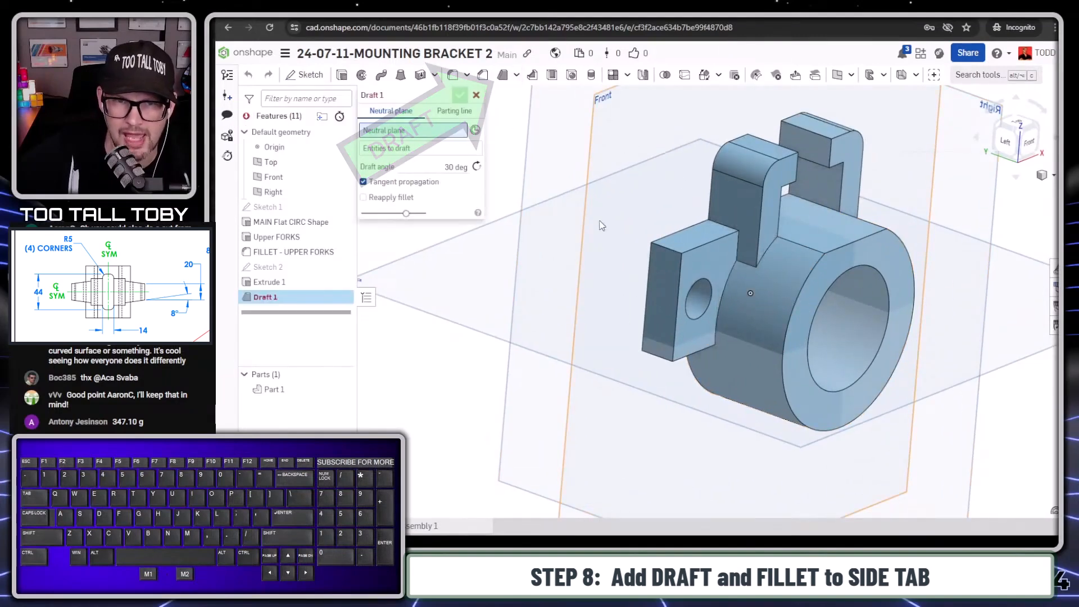
pyautogui.click(659, 265)
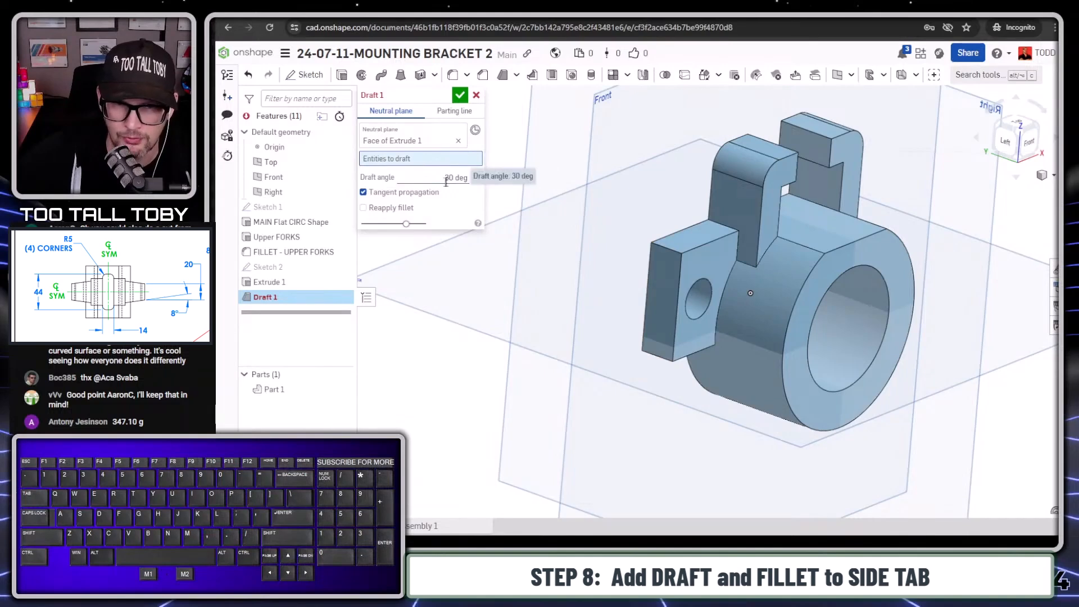
pyautogui.click(706, 261)
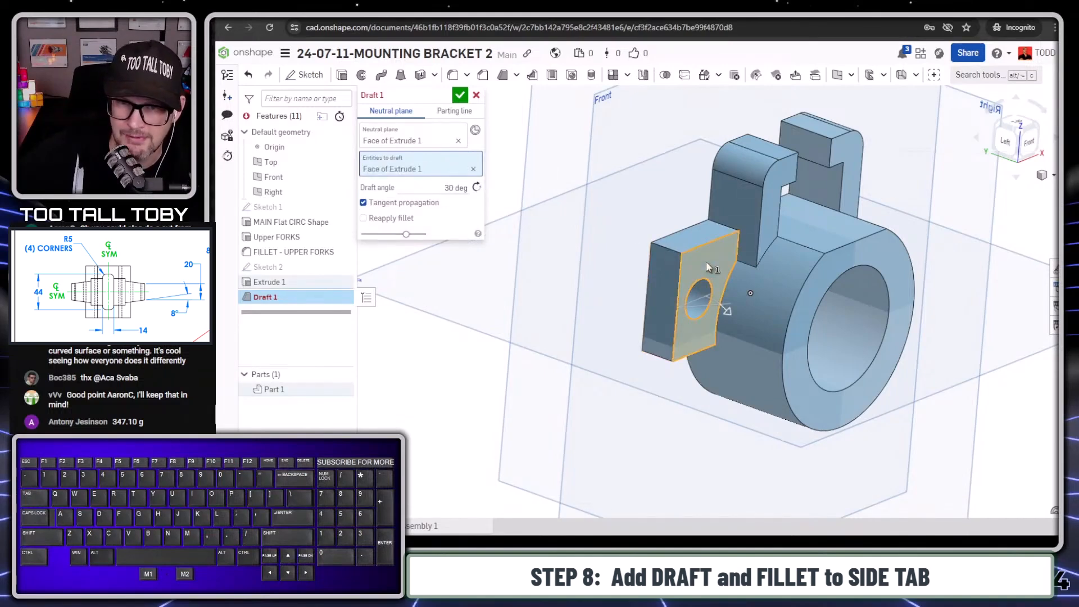
pyautogui.click(464, 188)
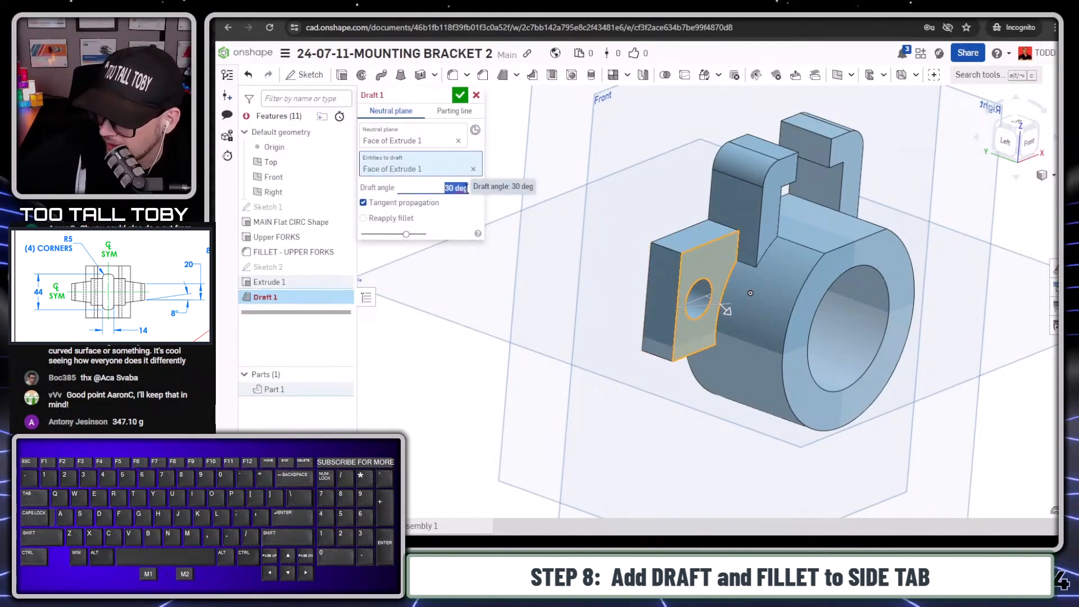
pyautogui.write('8')
pyautogui.press('Return')
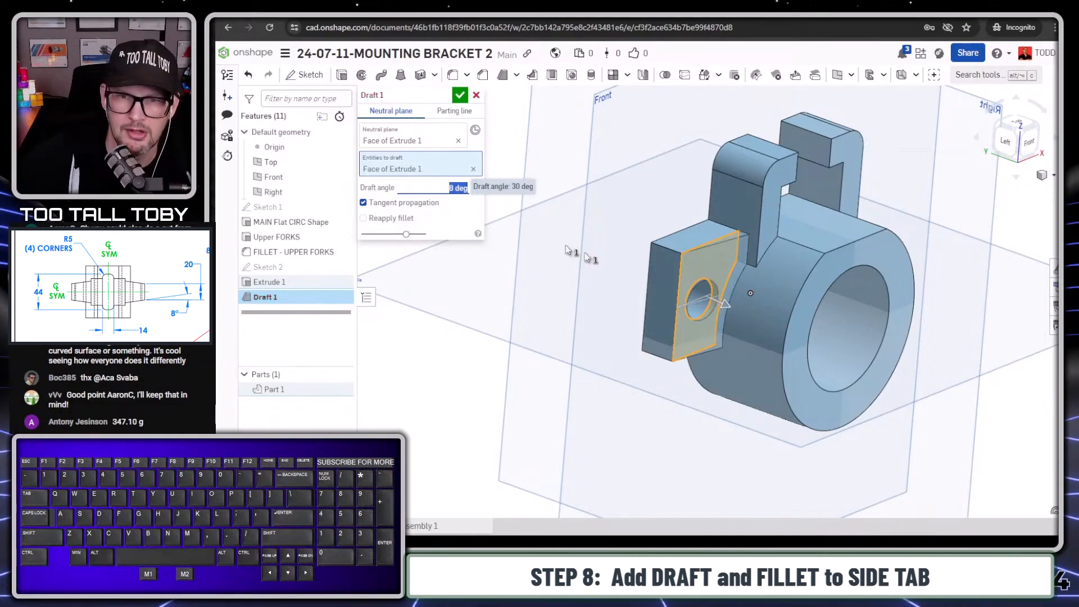
pyautogui.click(460, 95)
# - Fillet the upper and lower outer corner edges of the side tab with a 5 mm radius
pyautogui.press('s')
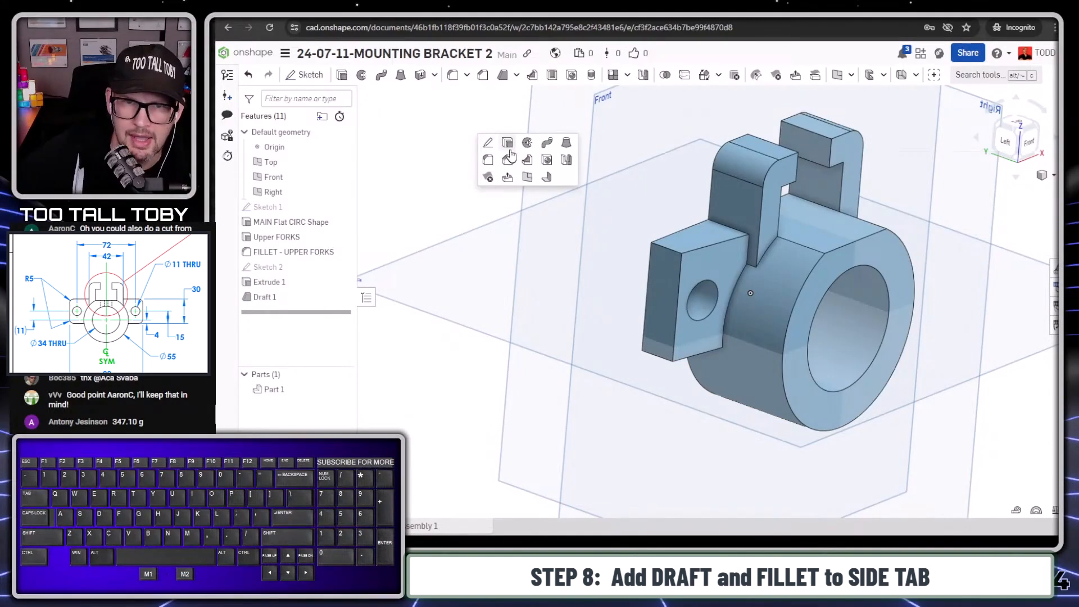
pyautogui.click(488, 162)
pyautogui.press('Tab')
pyautogui.press('Tab')
pyautogui.press('Tab')
pyautogui.press('Tab')
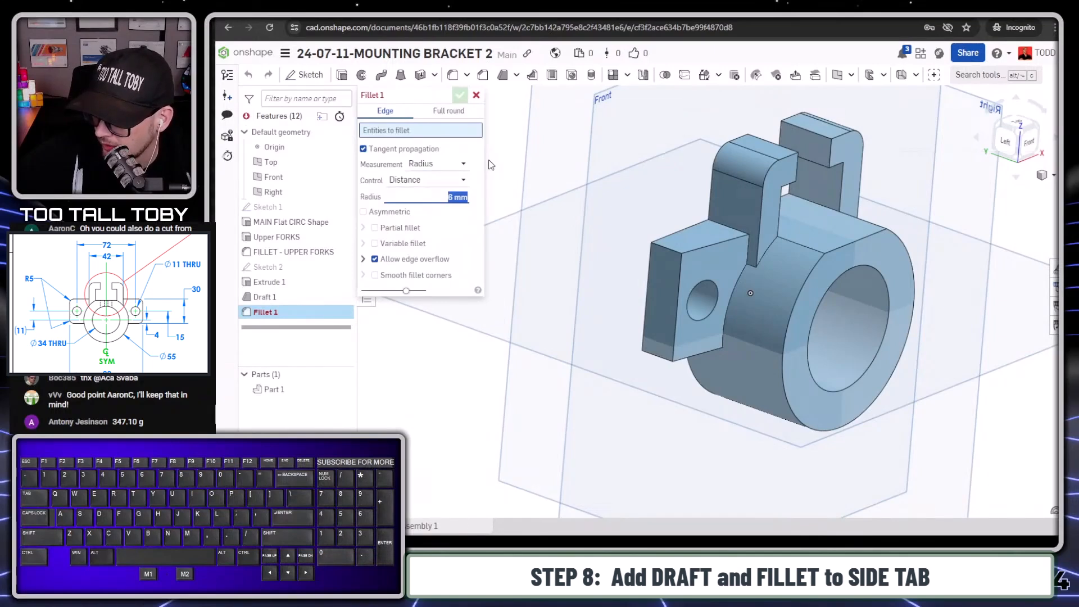
pyautogui.press('Down')
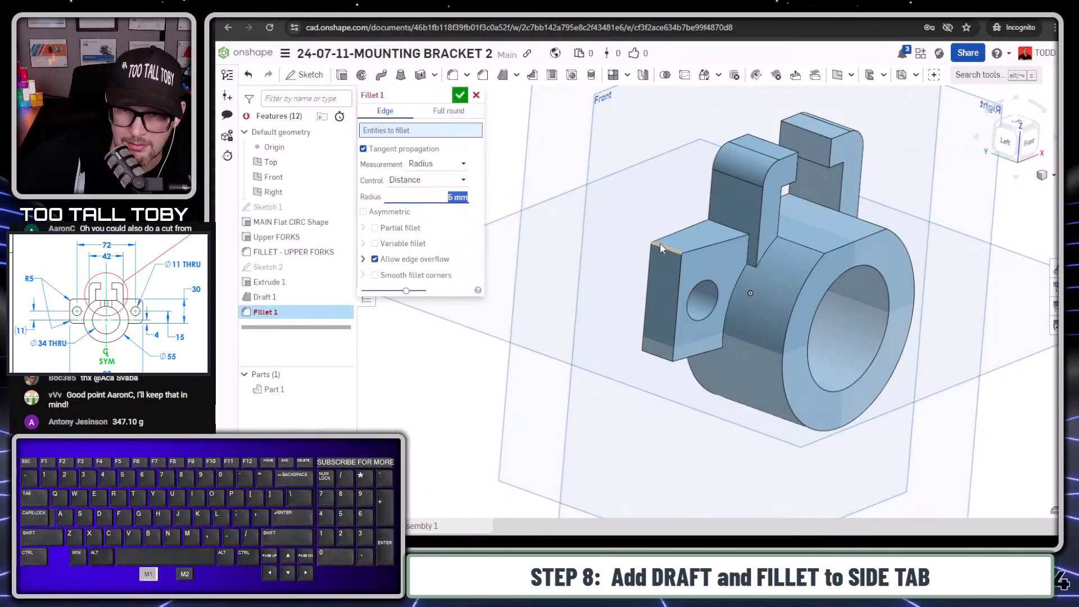
pyautogui.click(660, 243)
pyautogui.click(656, 354)
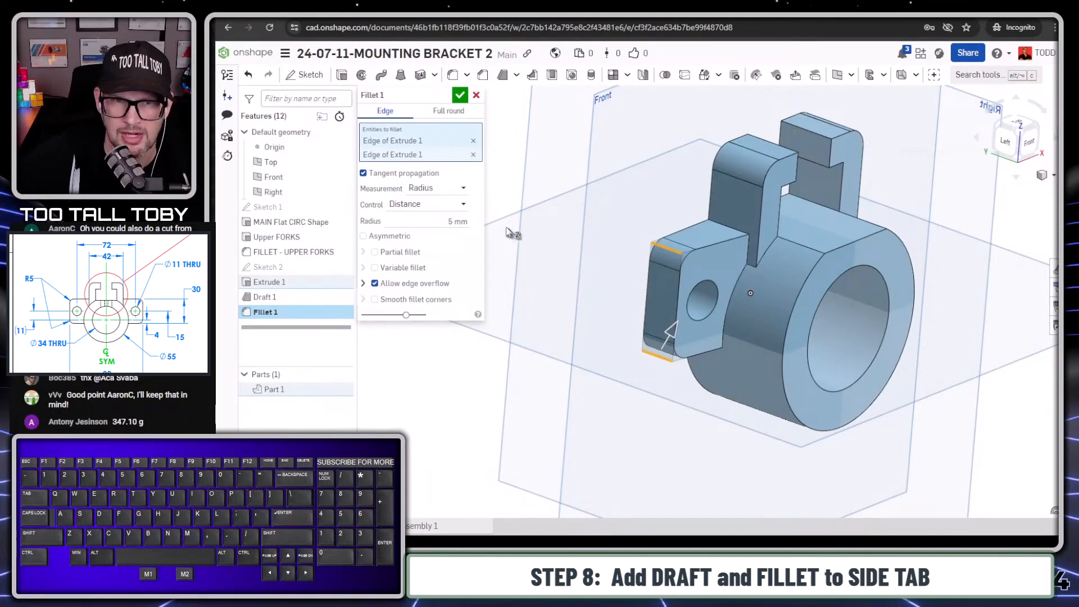
pyautogui.click(460, 96)
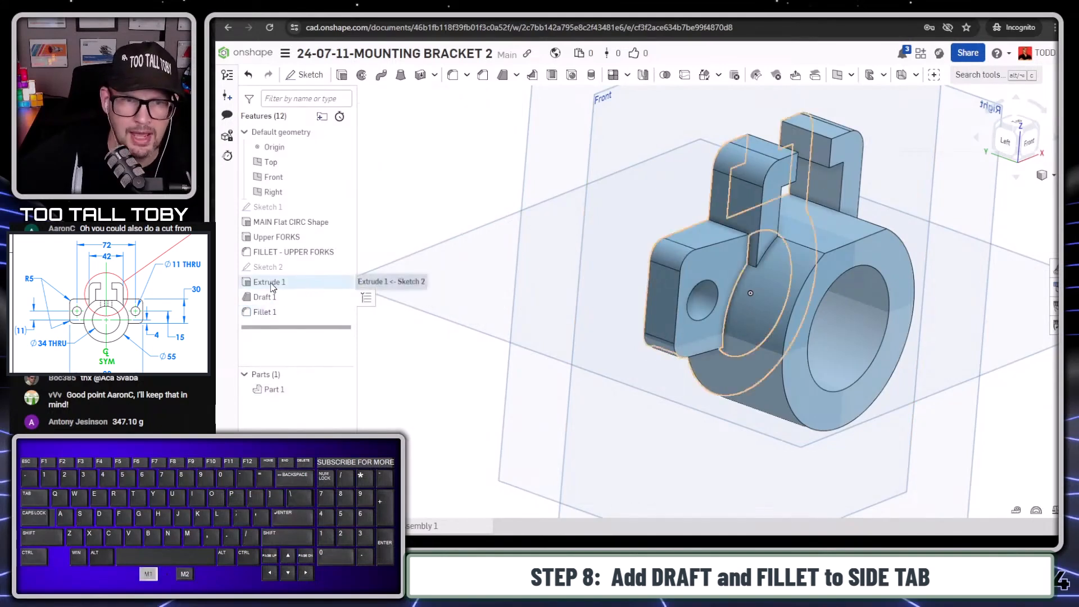
# - Rename the side tab's extrude feature as SIDE TAB
pyautogui.click(271, 284)
pyautogui.click(272, 284)
pyautogui.write('SIDE T')
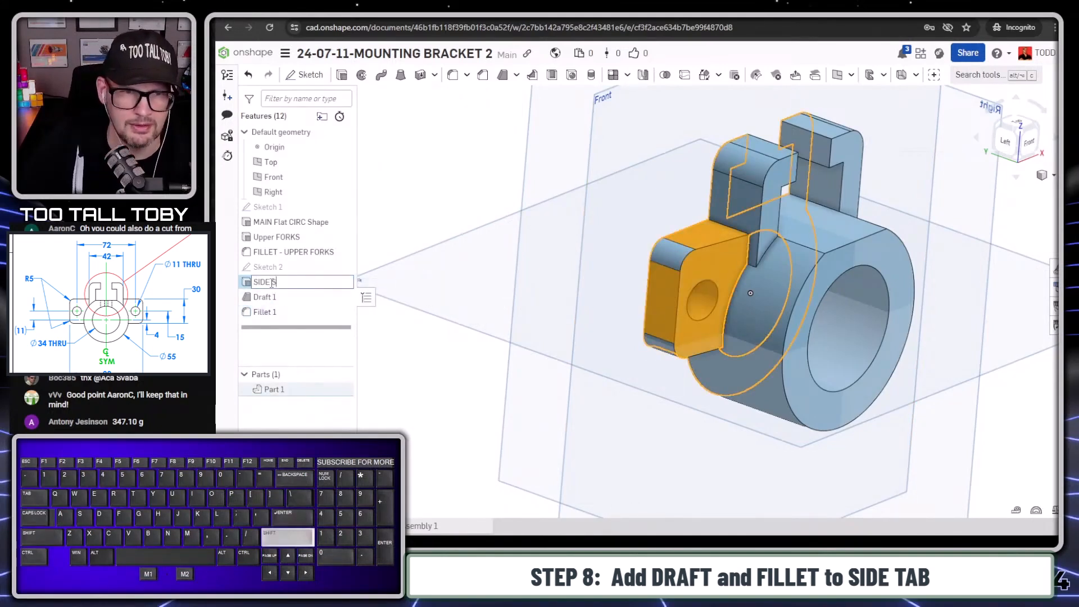
pyautogui.write('IB')
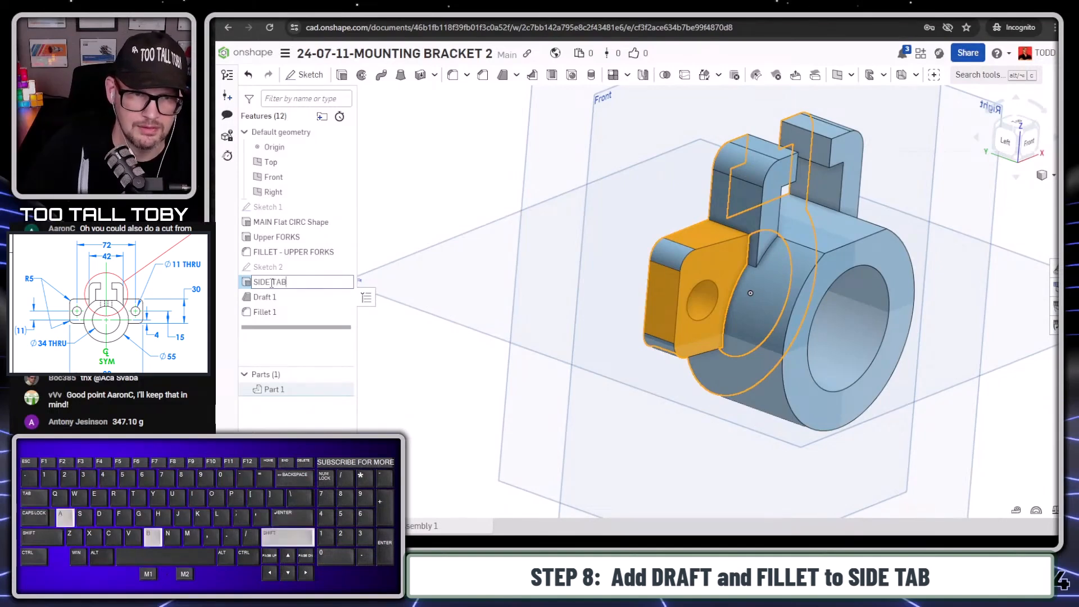
pyautogui.press('Return')
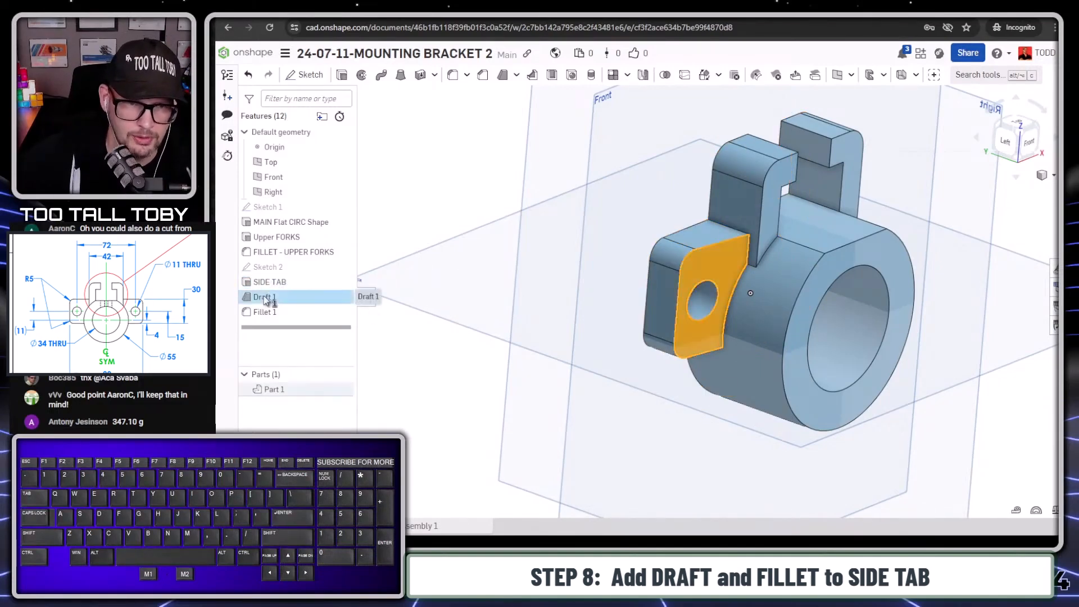
# - Rename the draft feature as DRAFT - SIDE TAB
pyautogui.doubleClick(265, 298)
pyautogui.write('D')
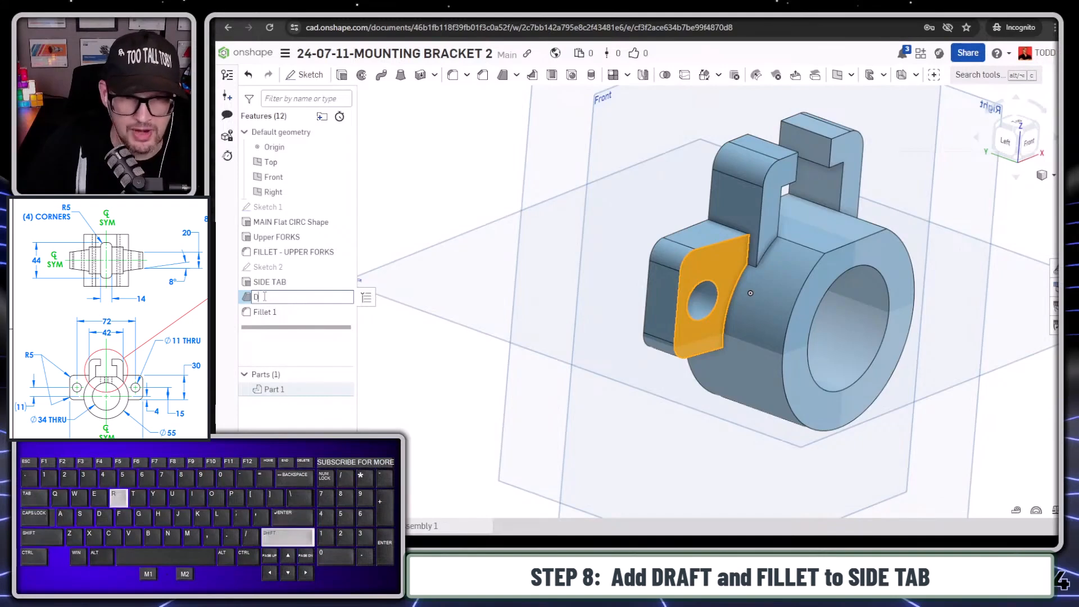
pyautogui.write('RAFT - SIDE TAB')
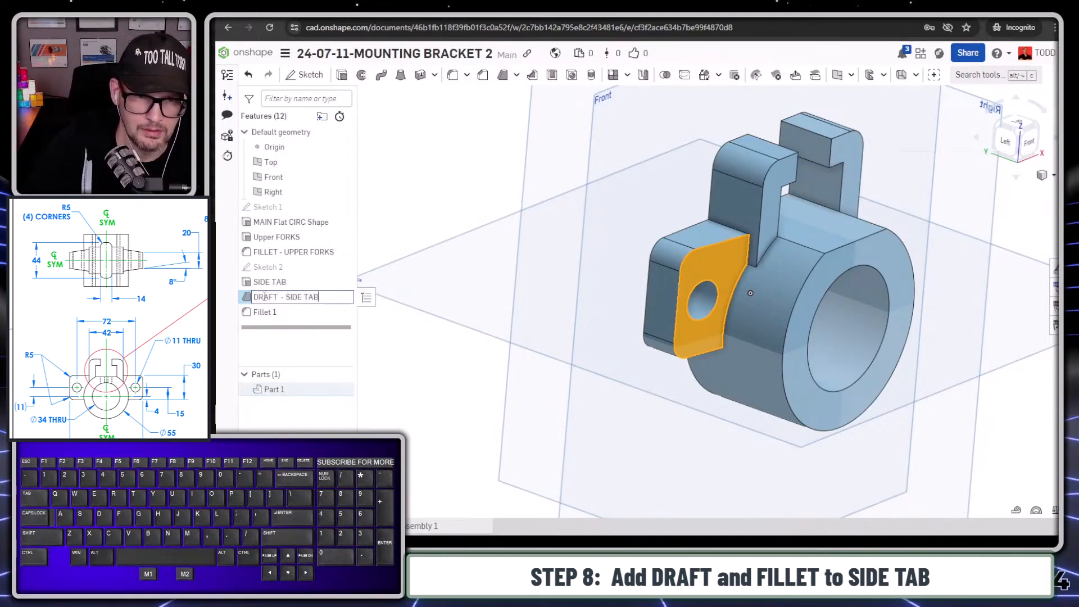
pyautogui.press('Return')
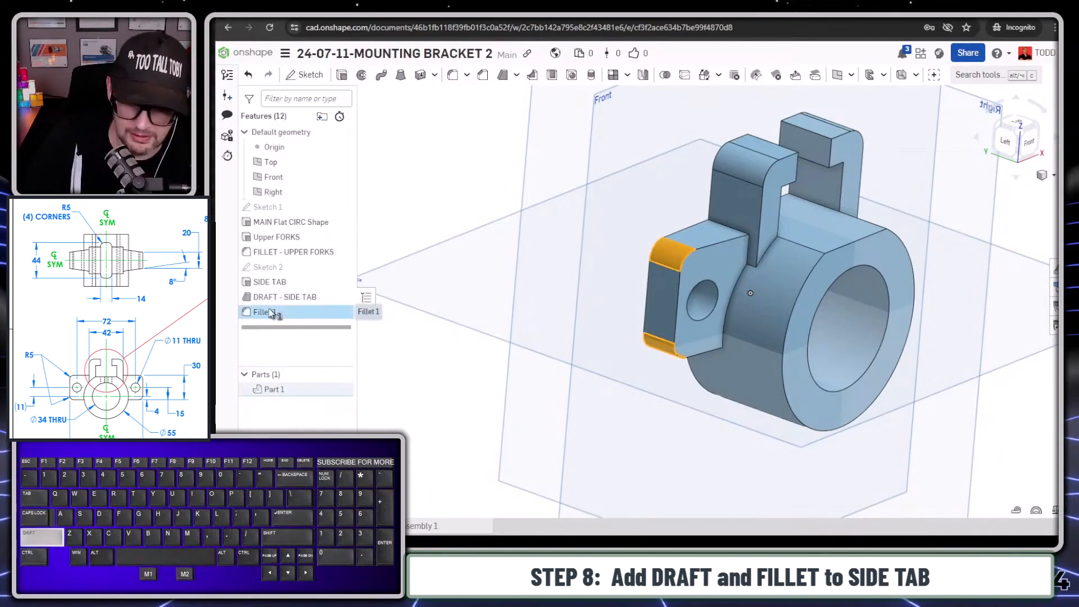
# - Rename the side tab's fillet feature as FILLET - SIDE TAB
pyautogui.doubleClick(271, 313)
pyautogui.write('FILLET - SIDE TA')
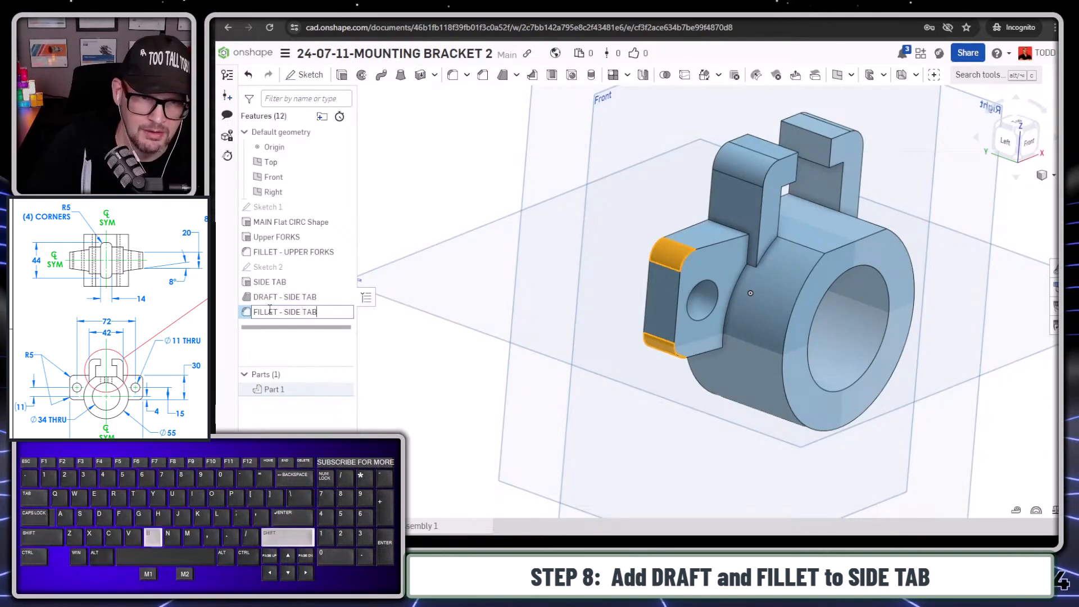
pyautogui.write('B')
pyautogui.press('Return')
pyautogui.click(272, 314)
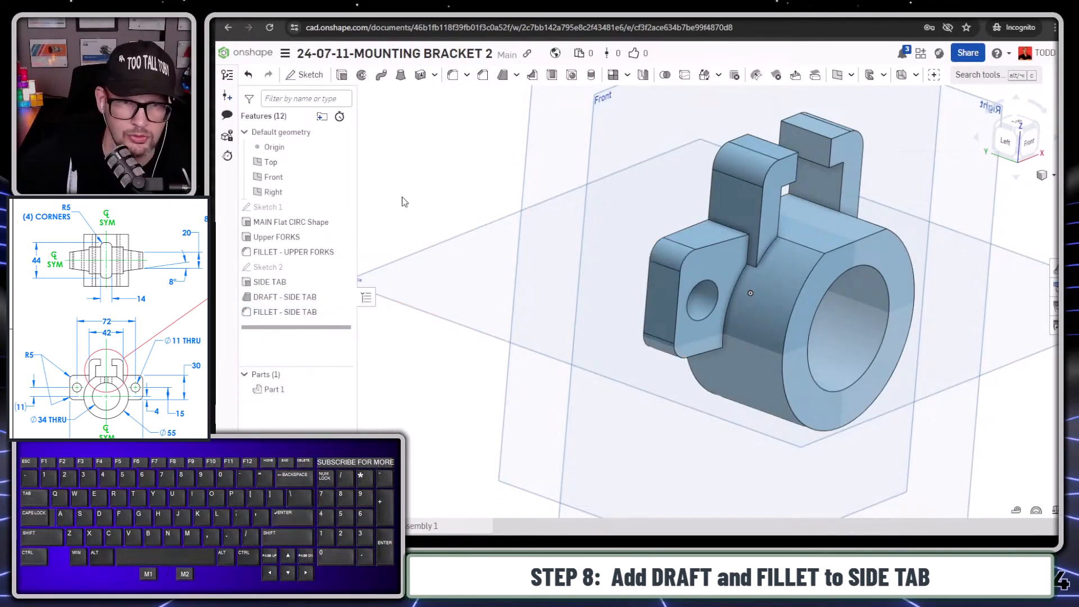
pyautogui.scroll(-2, 449, 205)
pyautogui.moveTo(468, 258); pyautogui.dragTo(539, 238, button='right')
pyautogui.scroll(1, 803, 273)
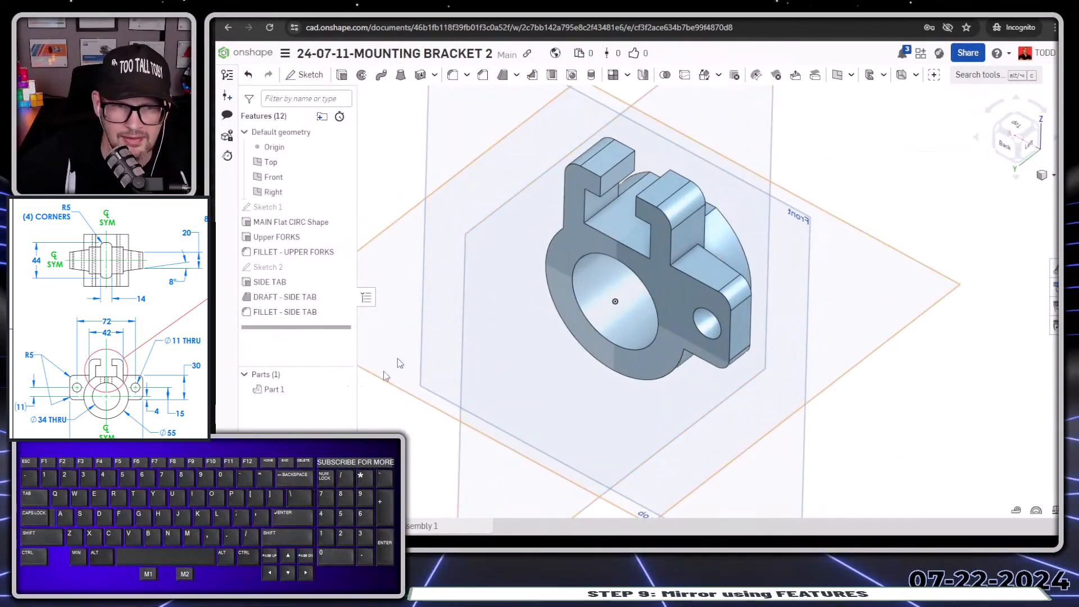
pyautogui.click(264, 314)
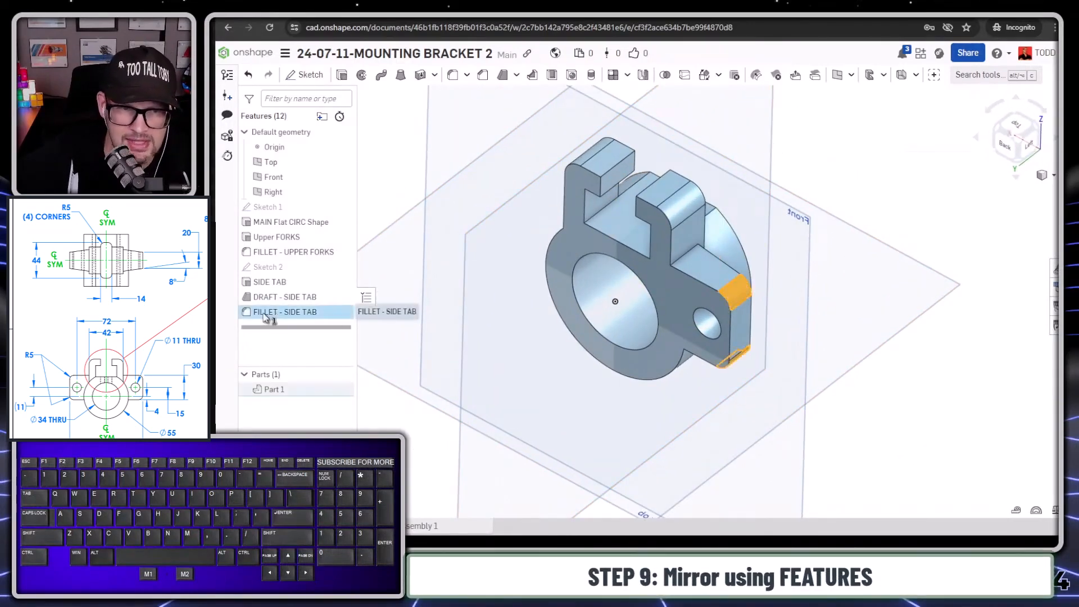
pyautogui.keyDown('shift'); pyautogui.click(268, 282); pyautogui.keyUp('shift')
pyautogui.press('f')
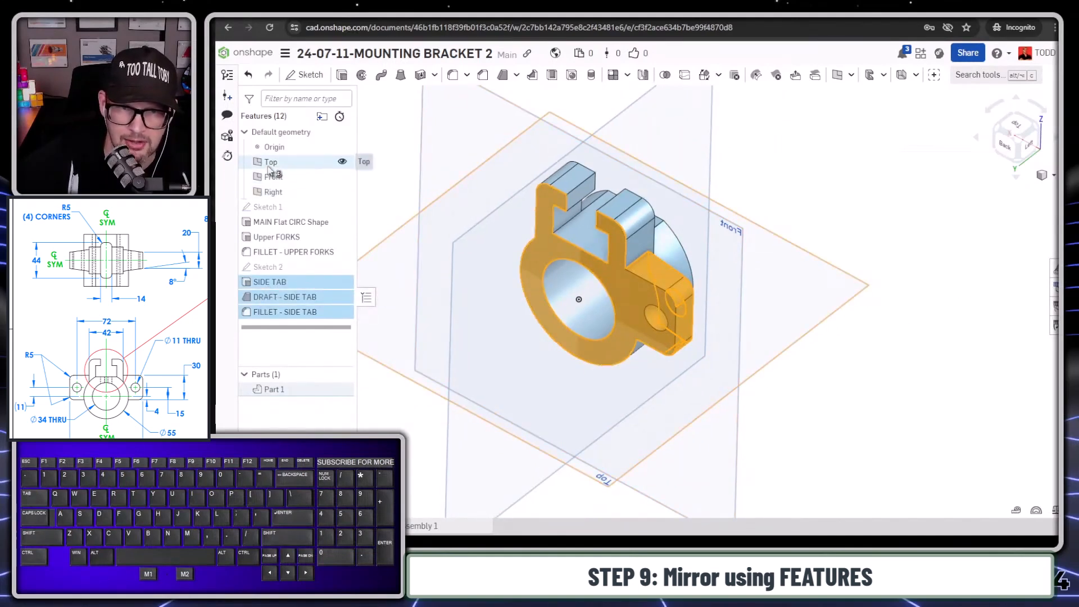
pyautogui.click(269, 191)
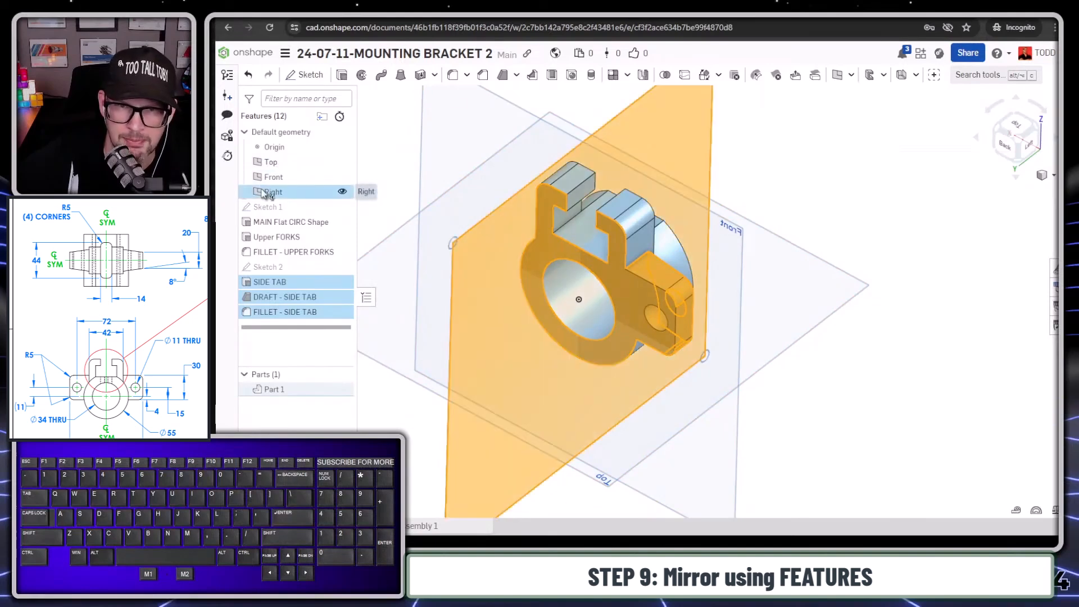
# - Set up a feature mirror of SIDE TAB, DRAFT - SIDE TAB and FILLET - SIDE TAB about the Right plane
pyautogui.click(644, 76)
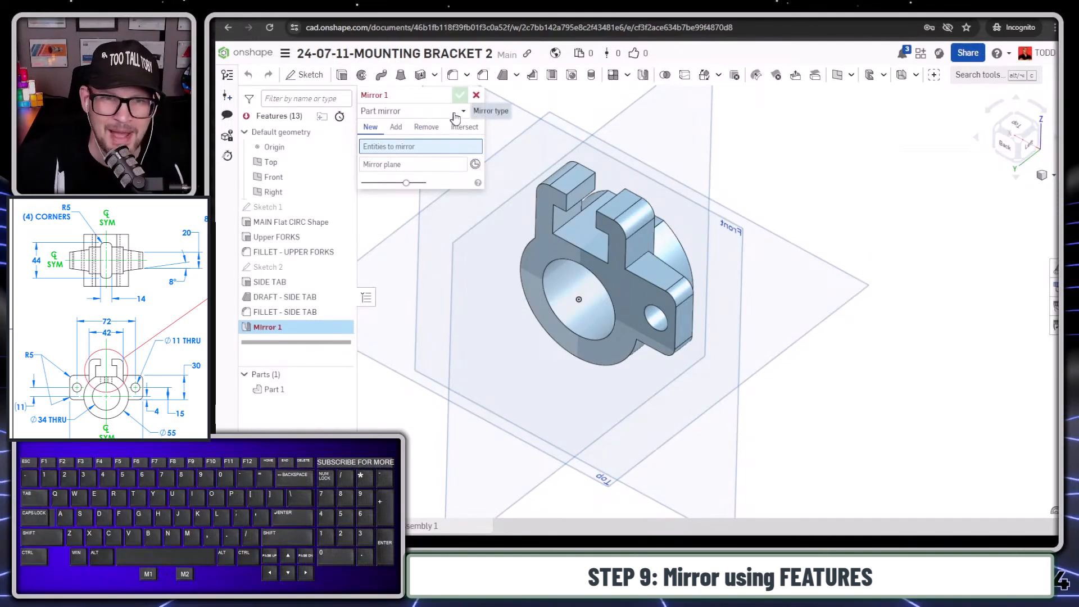
pyautogui.click(456, 111)
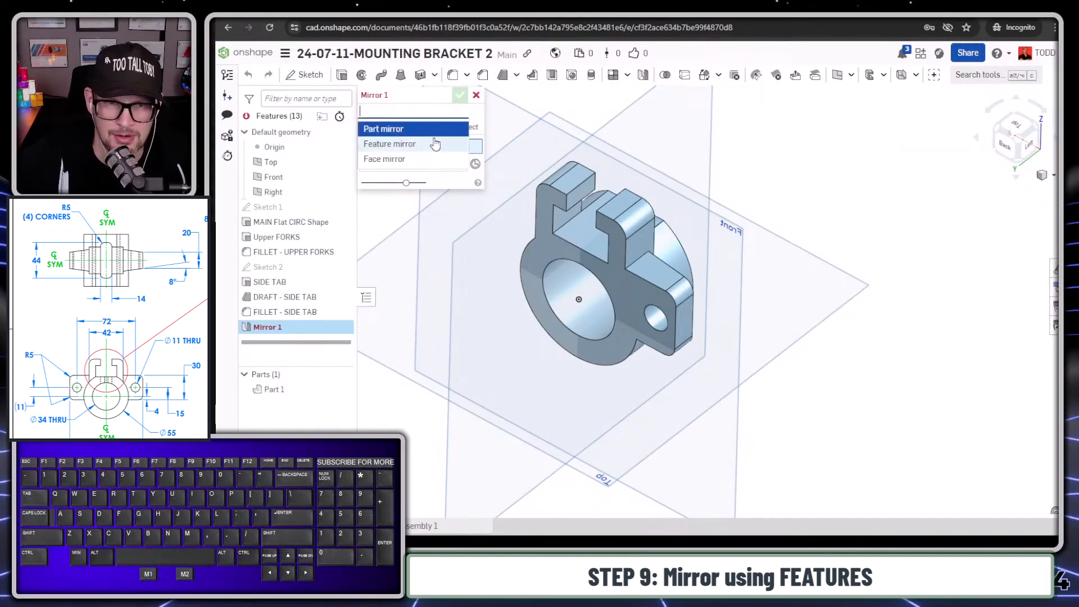
pyautogui.click(425, 147)
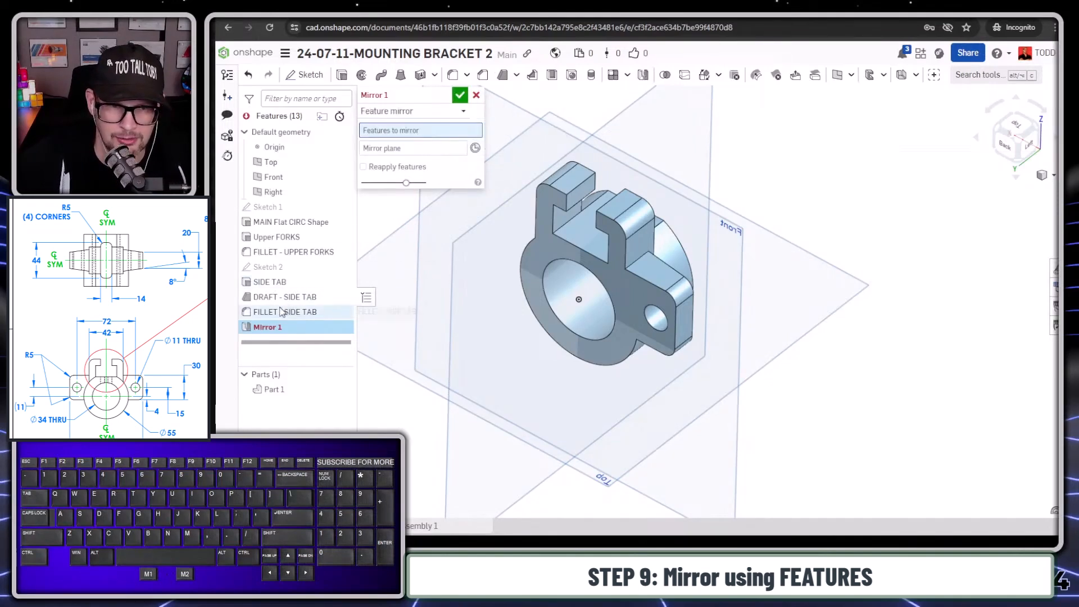
pyautogui.click(270, 282)
pyautogui.click(273, 298)
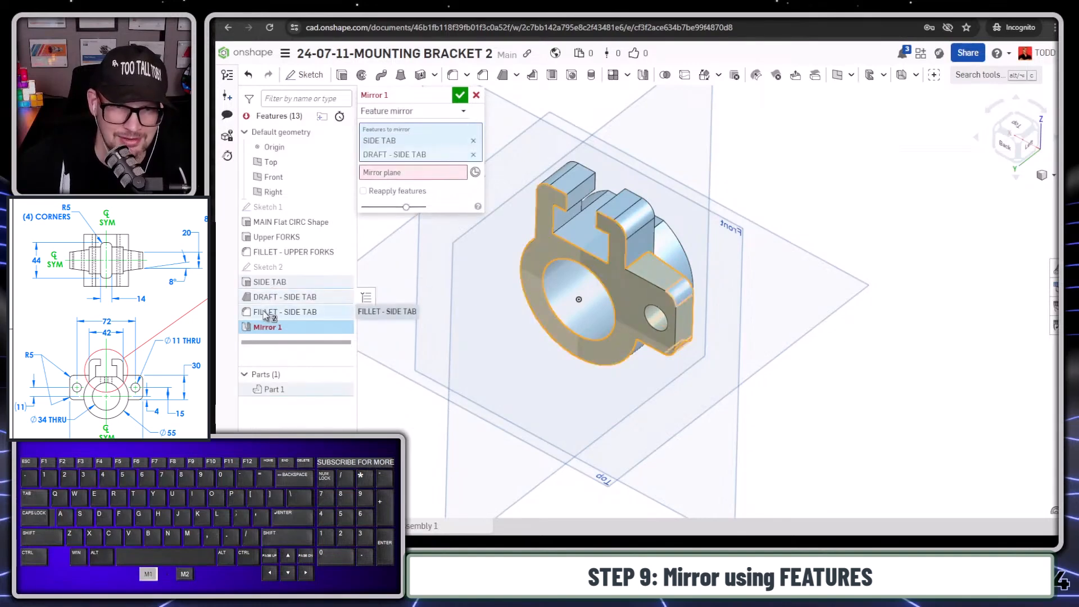
pyautogui.click(278, 312)
pyautogui.click(382, 187)
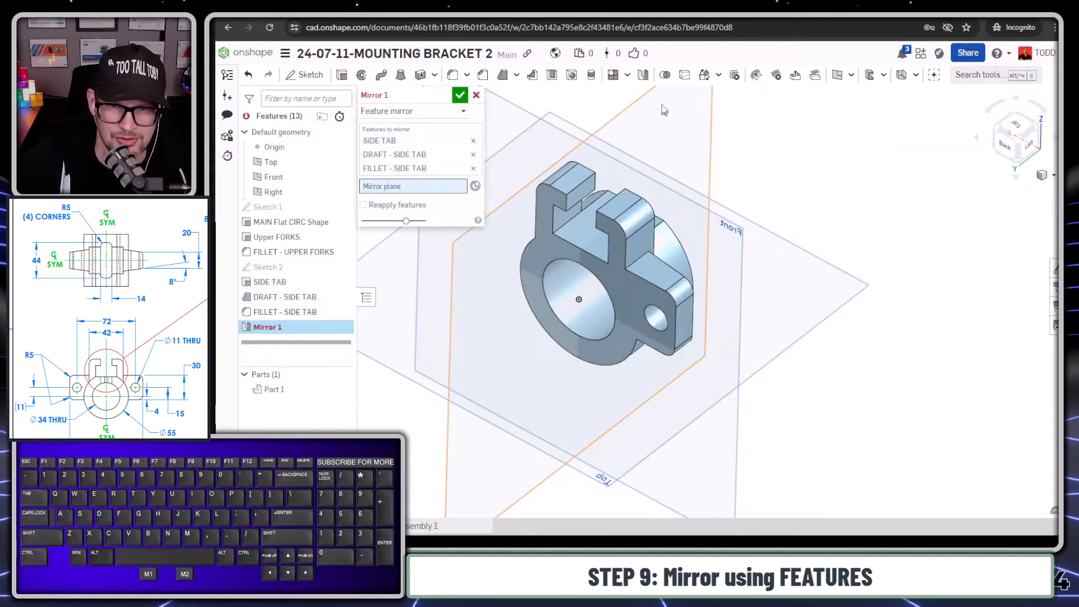
pyautogui.click(620, 114)
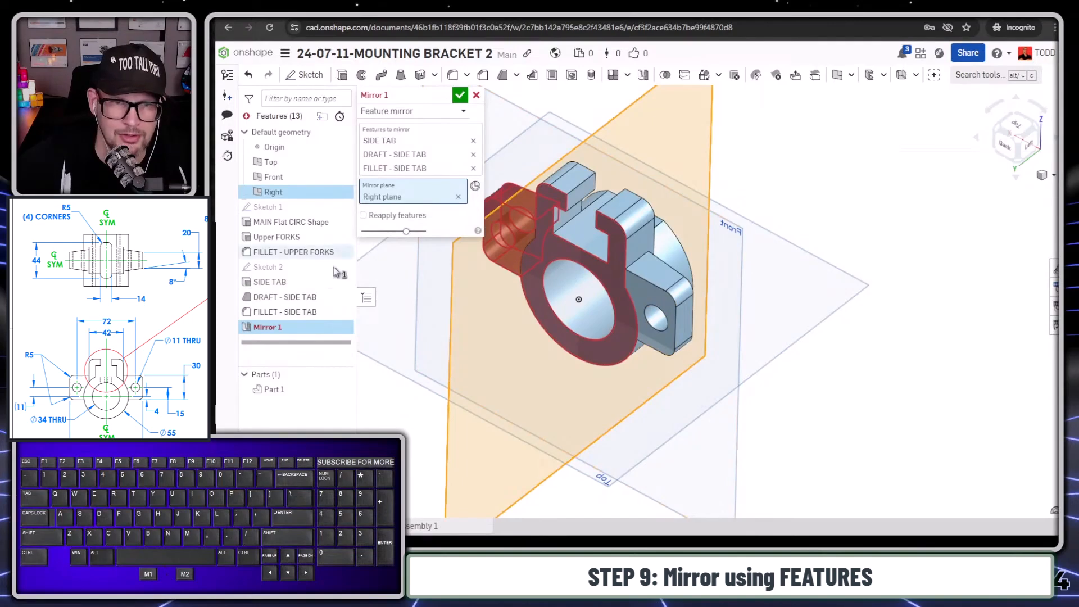
# - Enable Reapply features for the side tab mirror and complete the feature
pyautogui.click(364, 215)
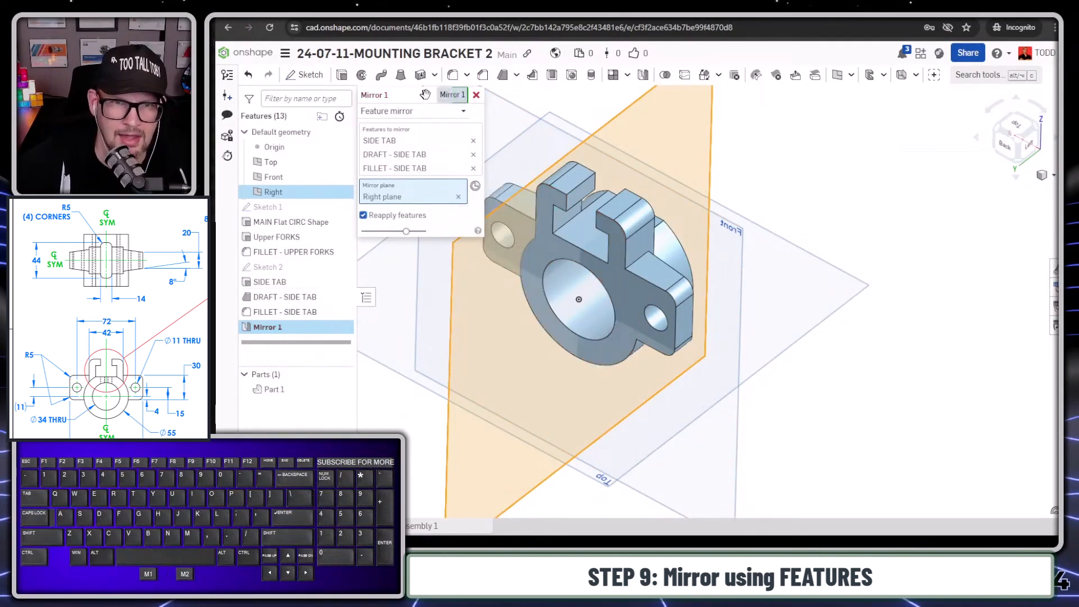
pyautogui.click(363, 215)
pyautogui.moveTo(539, 320); pyautogui.dragTo(477, 288, button='right')
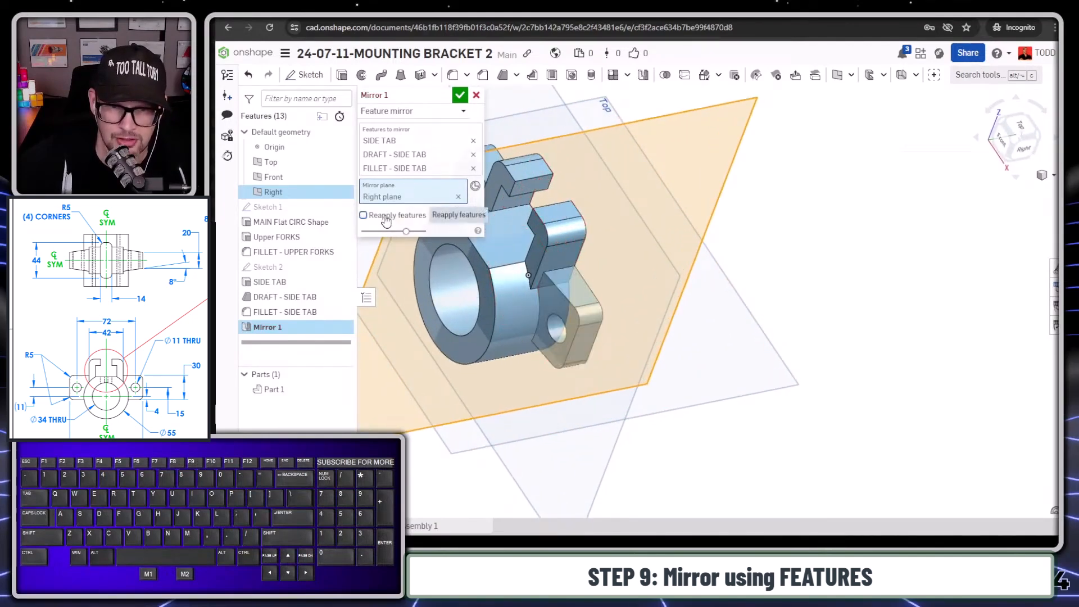
pyautogui.click(386, 218)
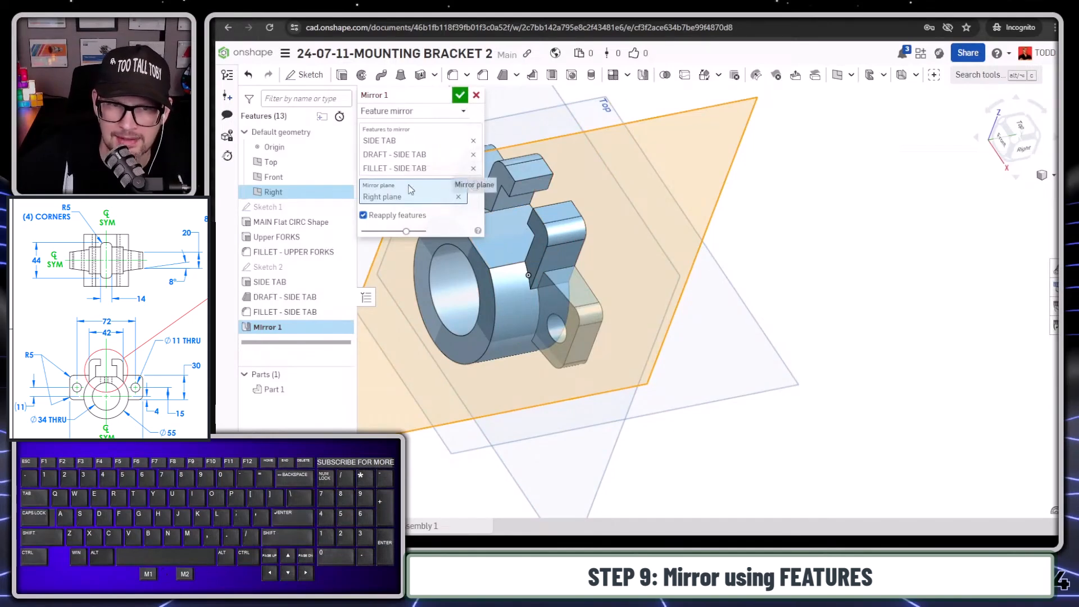
pyautogui.click(392, 219)
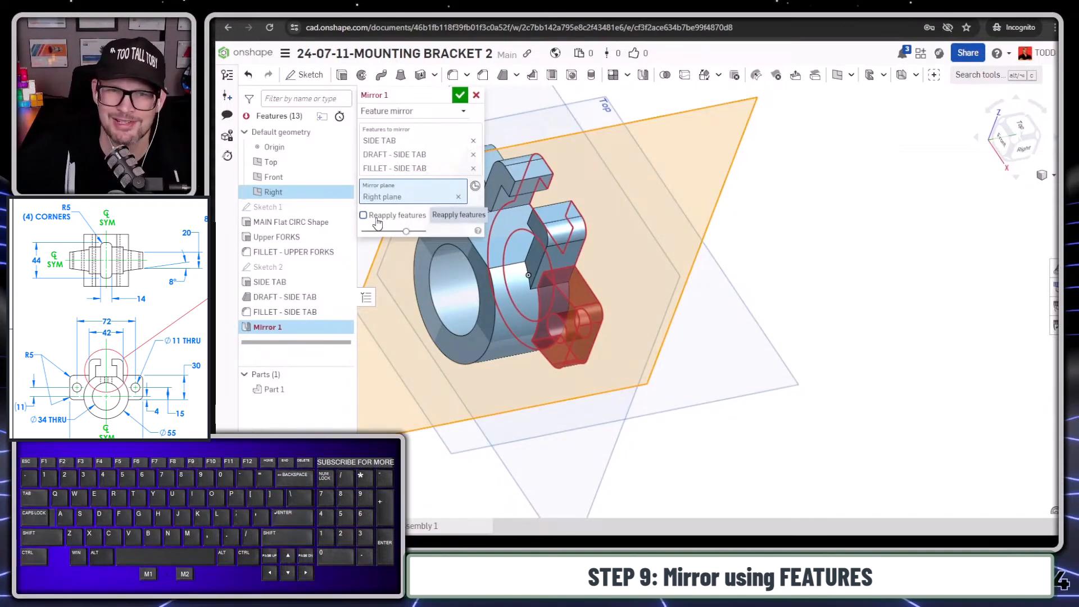
pyautogui.click(376, 221)
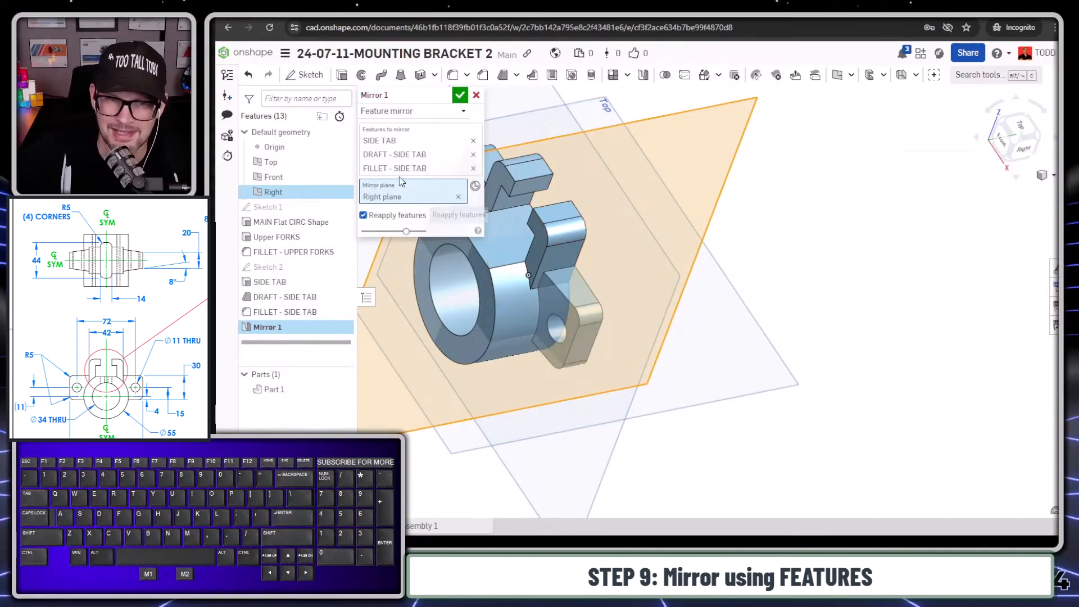
pyautogui.click(461, 99)
# - Start a sketch on the flat upper face of the main circular body and view it straight on
pyautogui.scroll(-3, 671, 376)
pyautogui.moveTo(646, 360); pyautogui.dragTo(562, 281, button='right')
pyautogui.scroll(2, 561, 279)
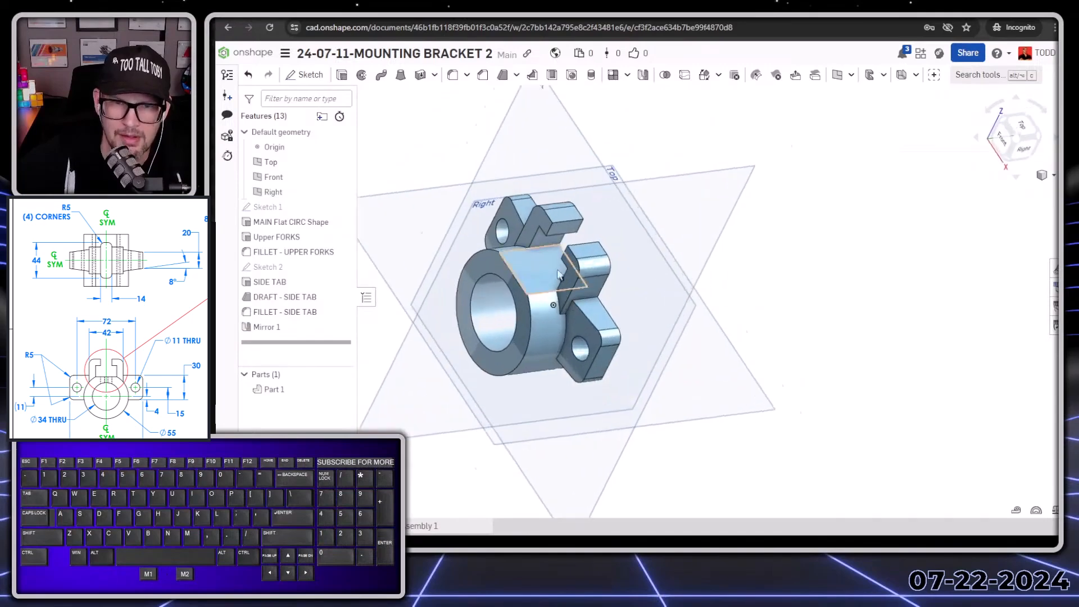
pyautogui.scroll(2, 560, 278)
pyautogui.click(544, 279)
pyautogui.press('s')
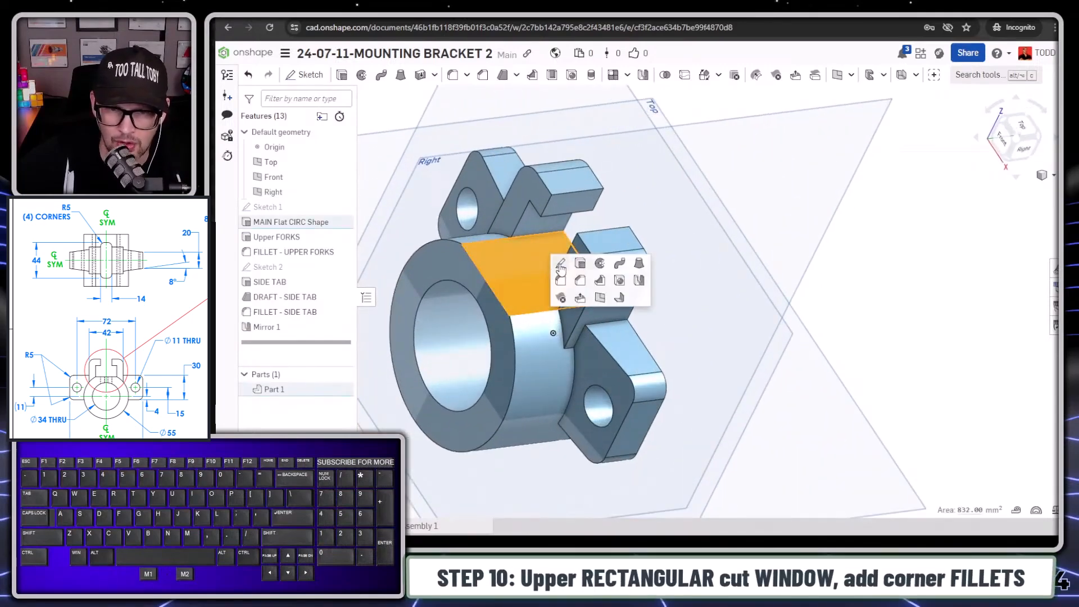
pyautogui.click(560, 265)
pyautogui.press('n')
# - Sketch a center-point rectangle around the middle of the fork-side edge, 14 mm wide and 44 mm long
pyautogui.press('s')
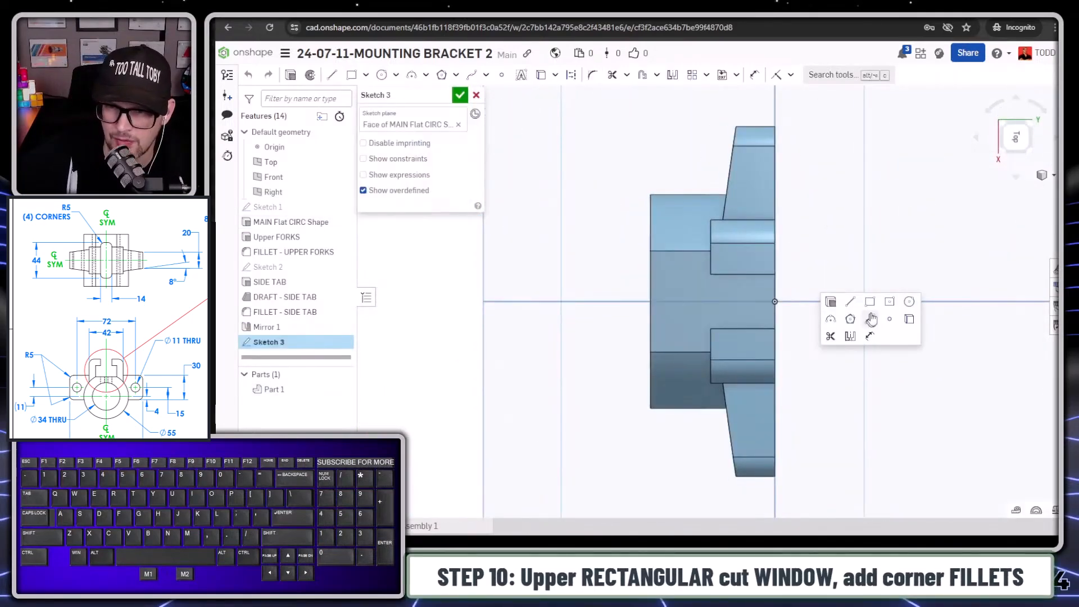
pyautogui.click(892, 301)
pyautogui.click(776, 300)
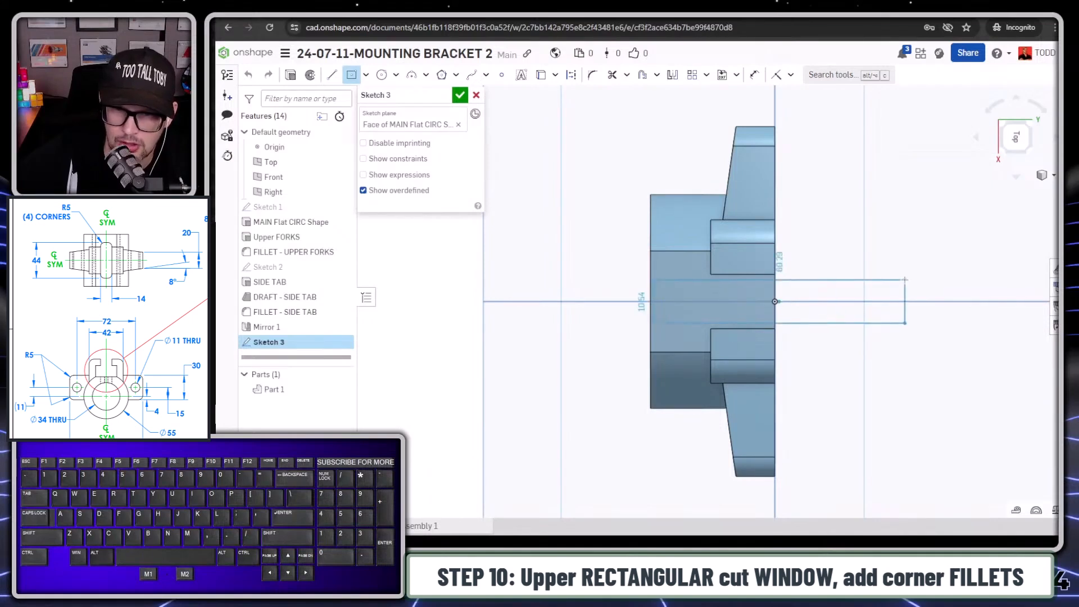
pyautogui.click(839, 288)
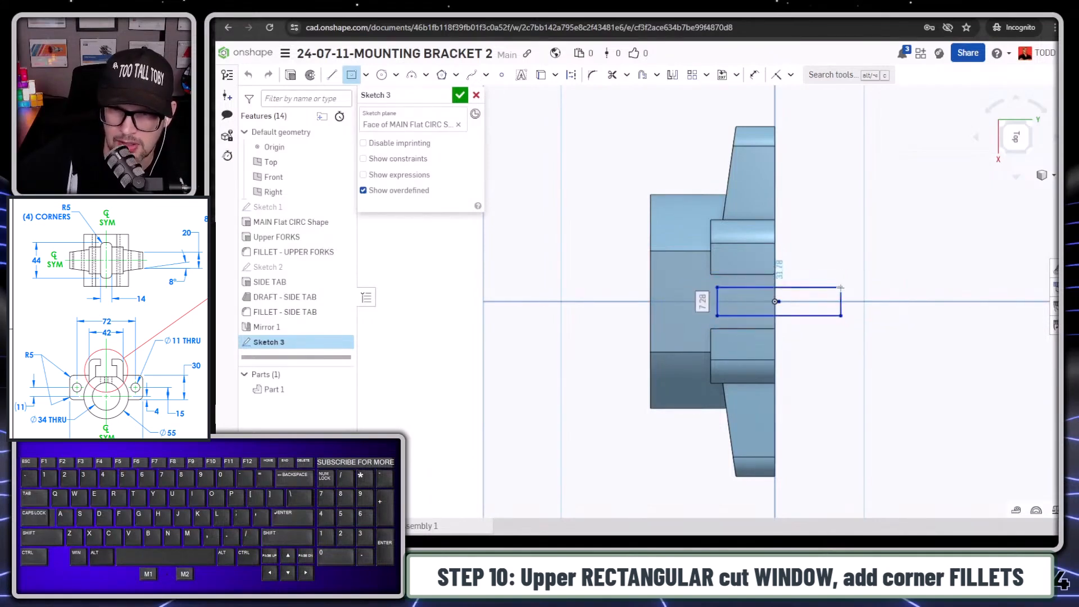
pyautogui.write('14')
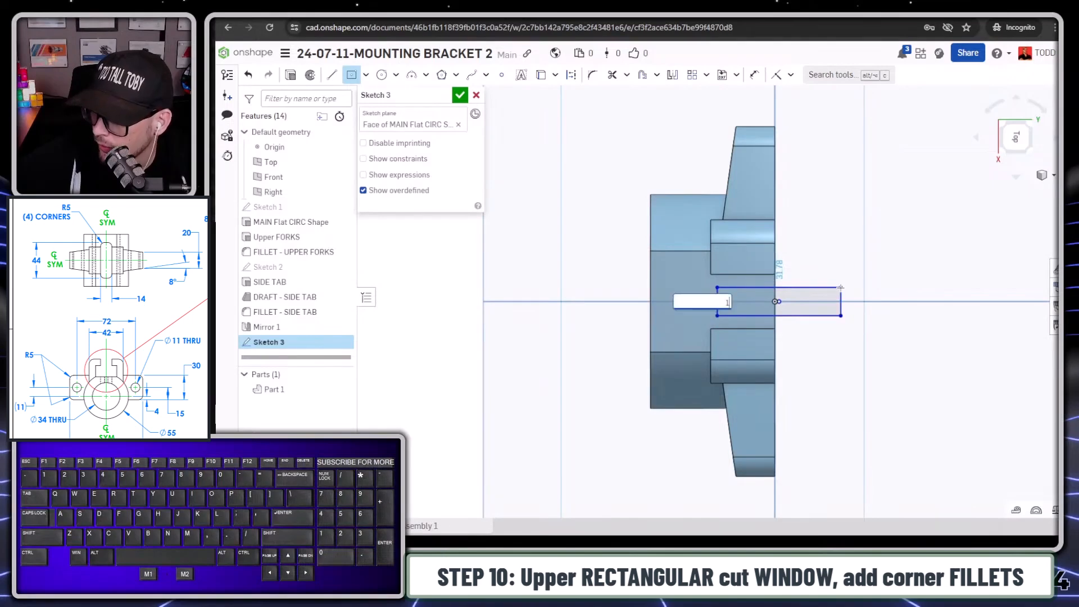
pyautogui.press('Tab')
pyautogui.write('44')
pyautogui.press('Return')
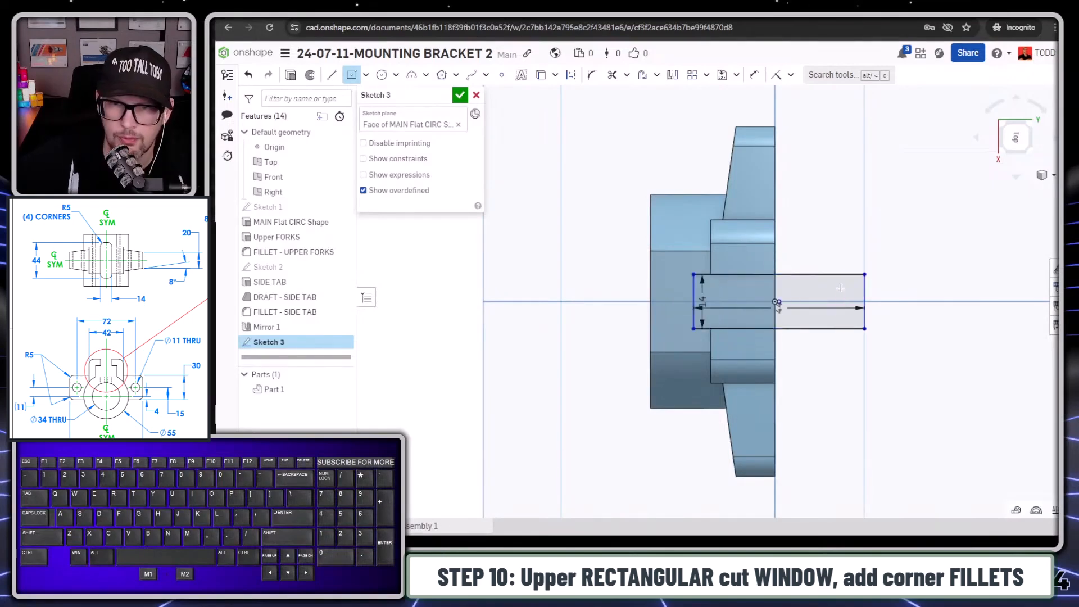
# - Make the rectangle's center point coincident with the origin
pyautogui.press('Escape')
pyautogui.moveTo(700, 378); pyautogui.dragTo(751, 241, button='right')
pyautogui.press('d')
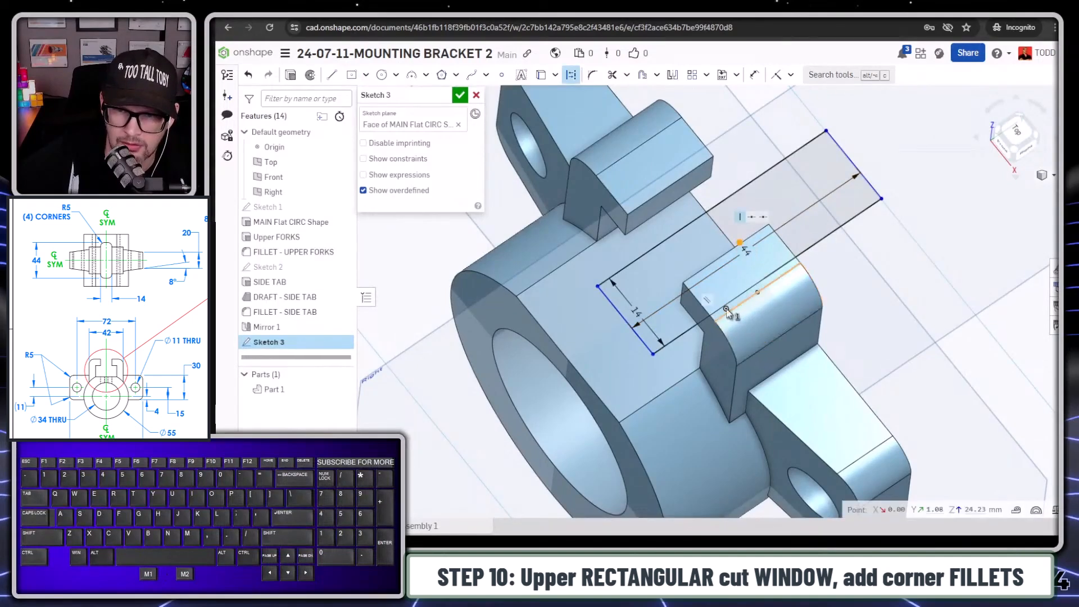
pyautogui.click(755, 293)
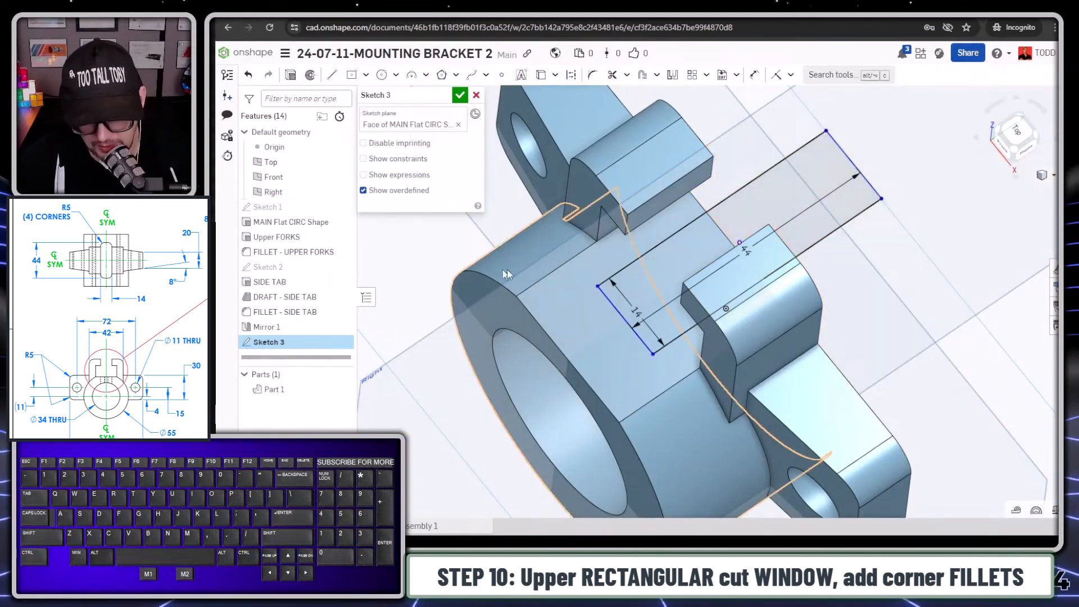
pyautogui.press('n')
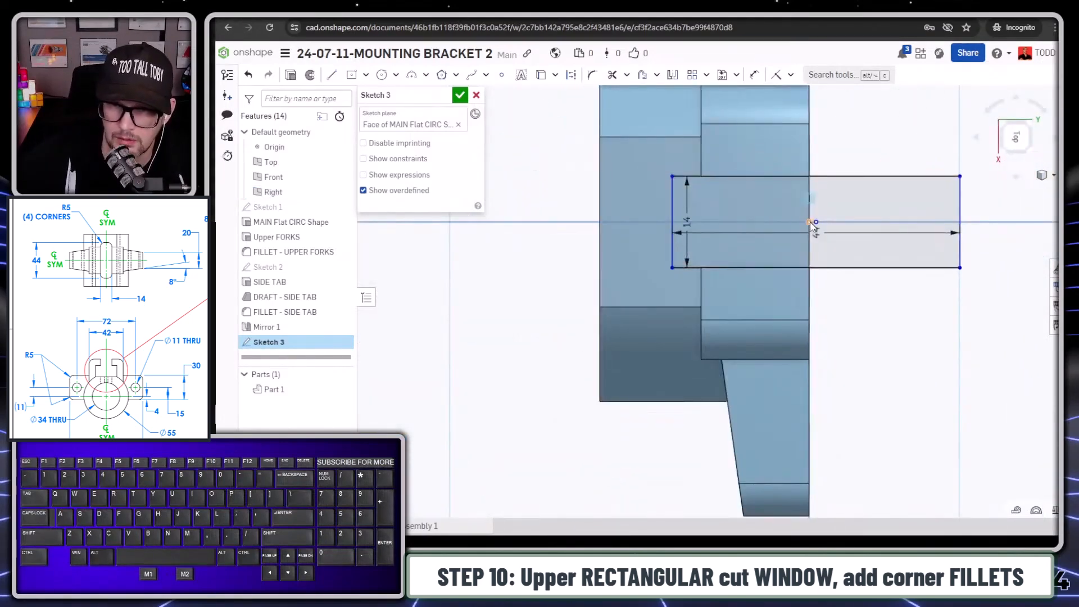
pyautogui.press('i')
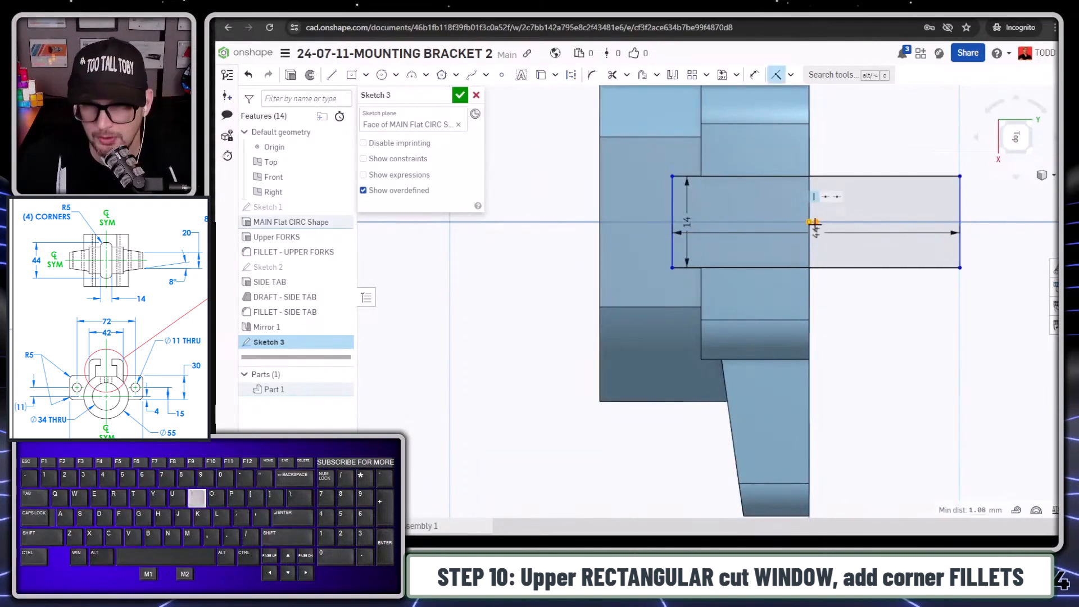
# - Extrude the rectangle as a Remove cut with the end type Up to face, ending at the inner surface of the main bore
pyautogui.press('s')
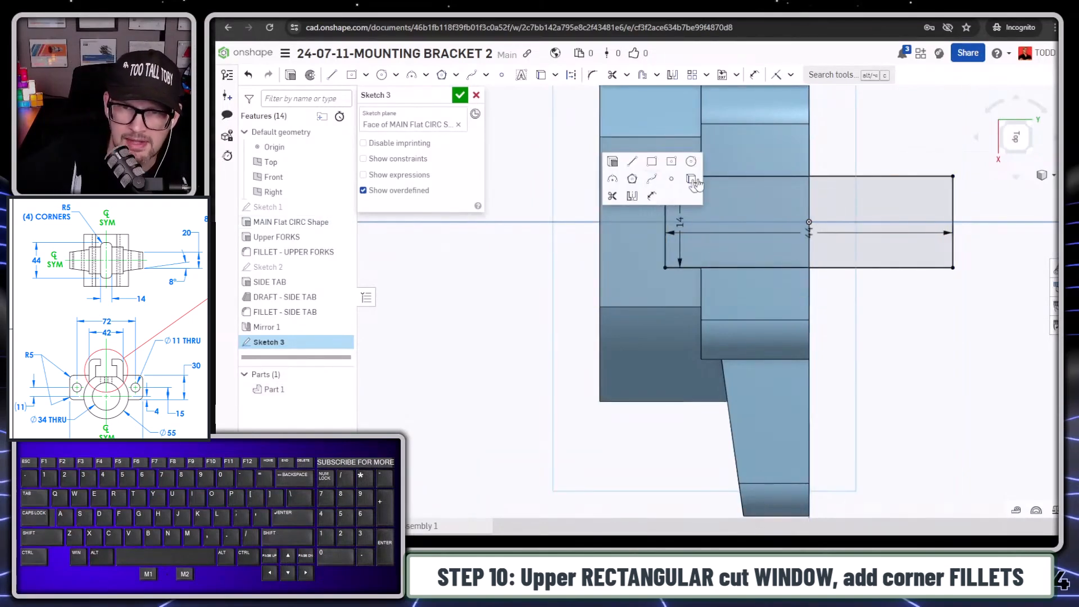
pyautogui.click(613, 163)
pyautogui.click(426, 127)
pyautogui.click(402, 176)
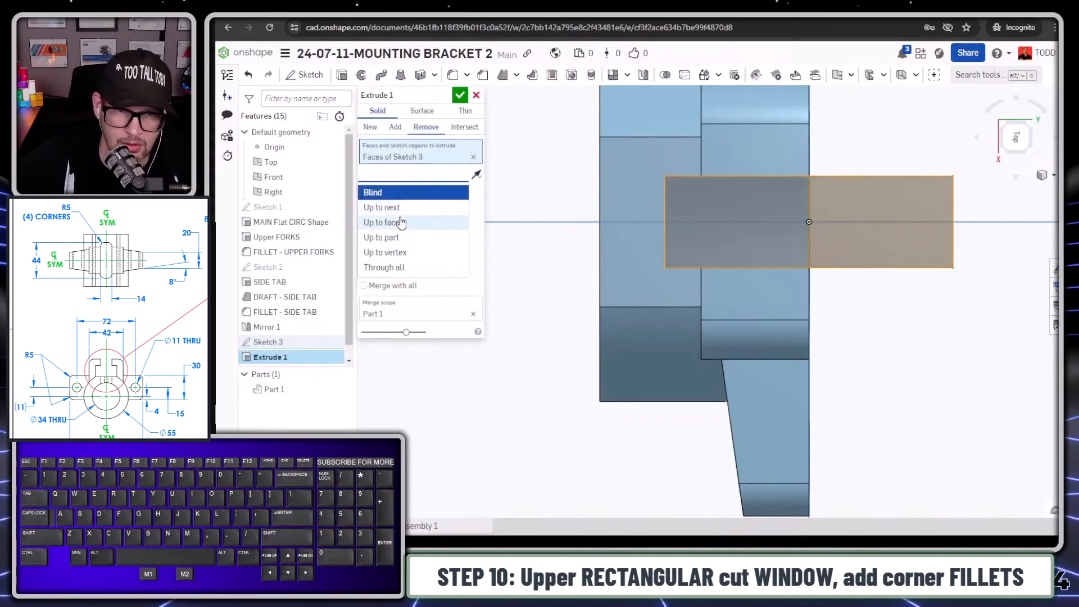
pyautogui.click(400, 223)
pyautogui.moveTo(651, 283); pyautogui.dragTo(598, 251, button='middle')
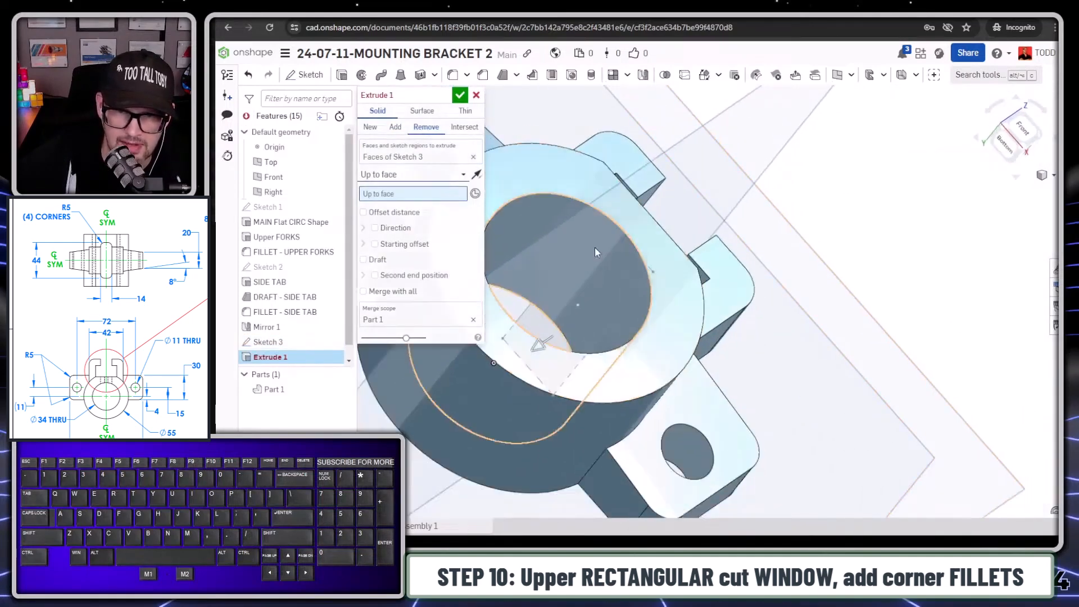
pyautogui.click(582, 249)
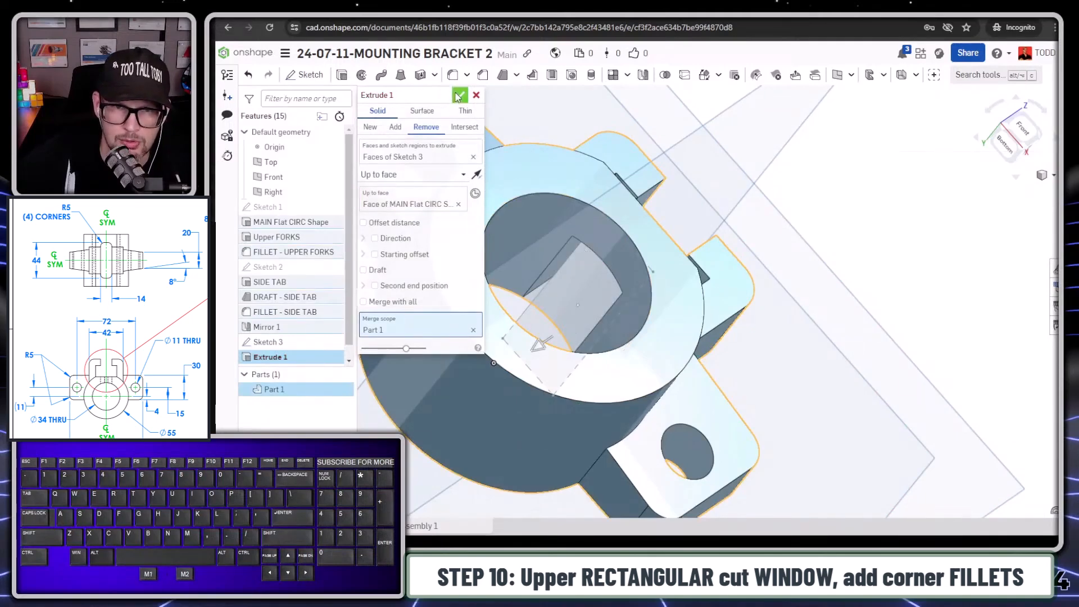
pyautogui.click(458, 96)
# - Fillet the two inner vertical corner edges of the rectangular window cut with a 5 mm radius
pyautogui.scroll(-3, 691, 287)
pyautogui.moveTo(723, 306); pyautogui.dragTo(534, 218, button='middle')
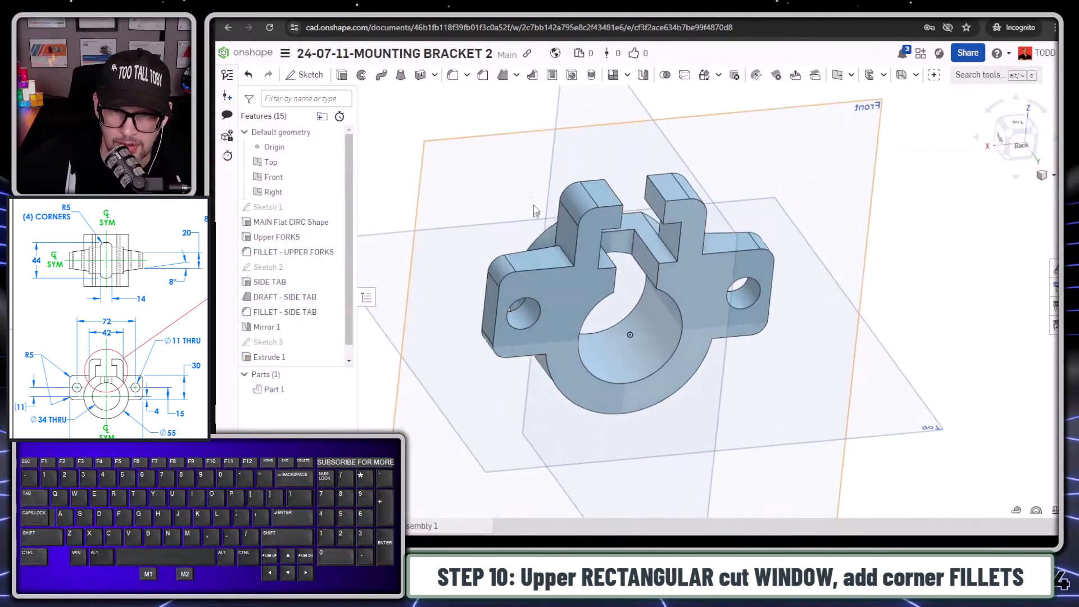
pyautogui.press('s')
pyautogui.click(500, 171)
pyautogui.press('Tab')
pyautogui.press('Tab')
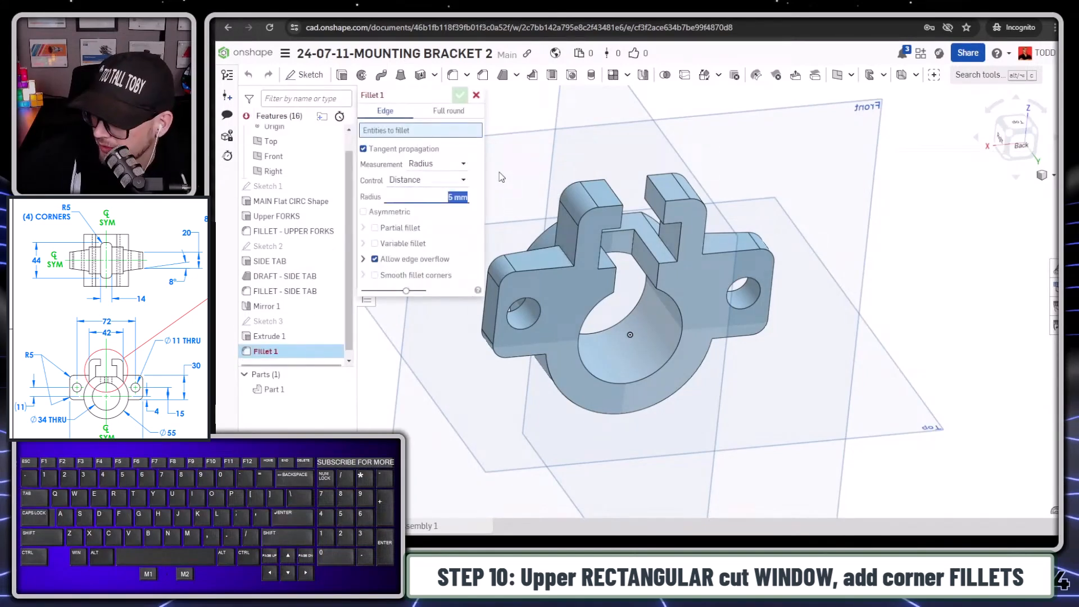
pyautogui.write('5')
pyautogui.press('Tab')
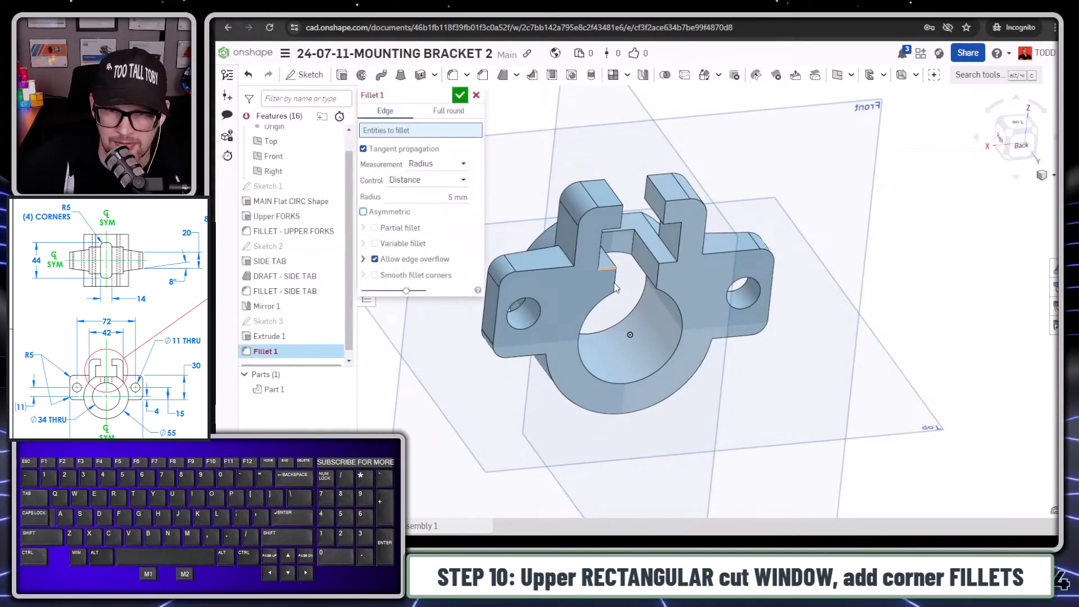
pyautogui.click(634, 251)
pyautogui.moveTo(634, 251); pyautogui.dragTo(600, 256, button='right')
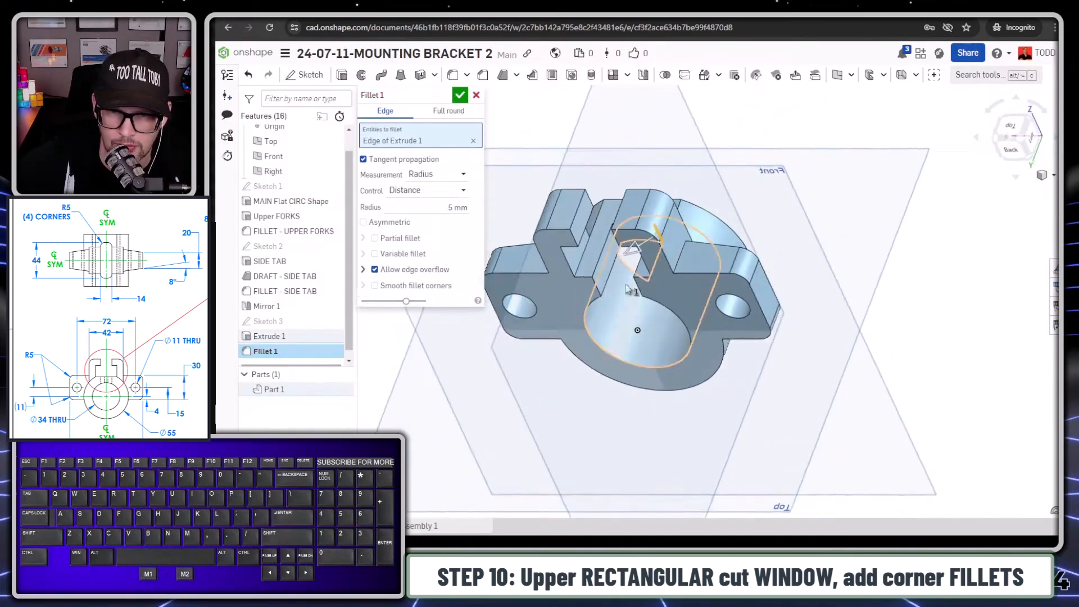
pyautogui.click(600, 256)
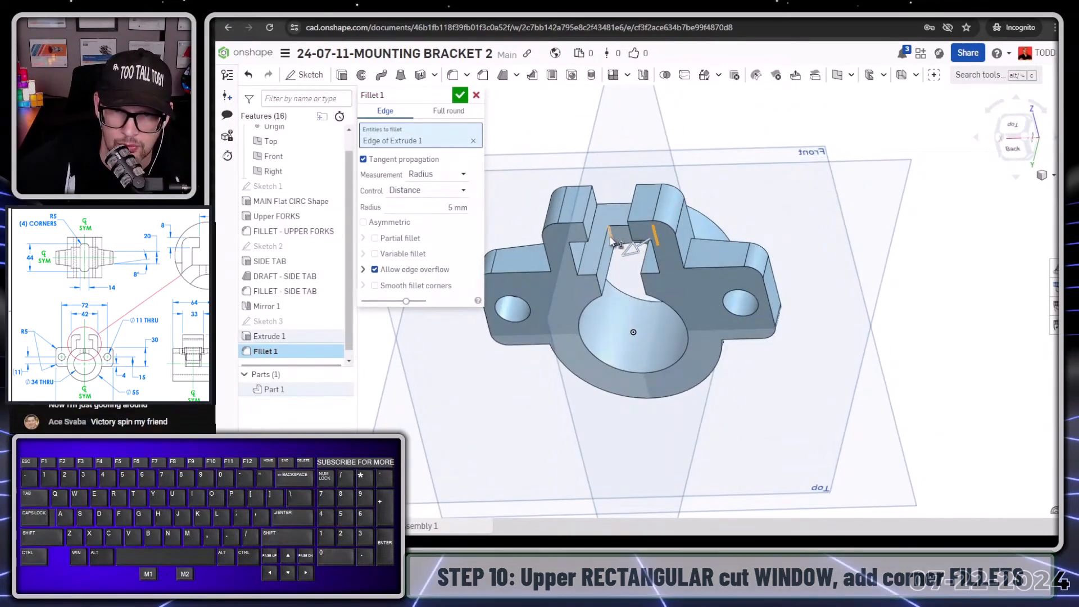
pyautogui.click(460, 95)
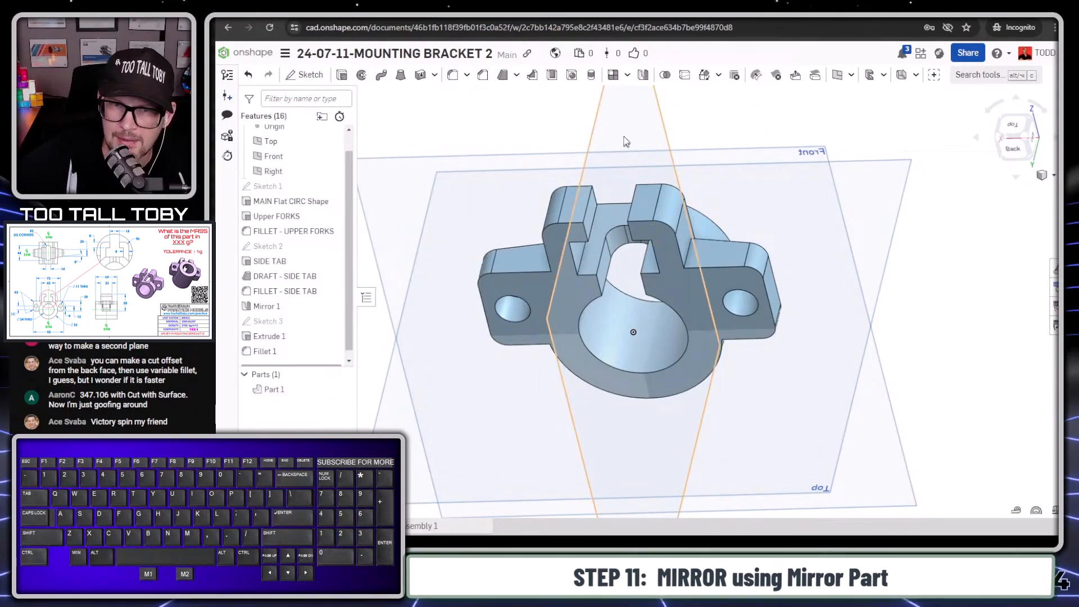
# - Mirror the whole part across the flat end face of the main circular body, using Part mirror with the Add option
pyautogui.click(644, 75)
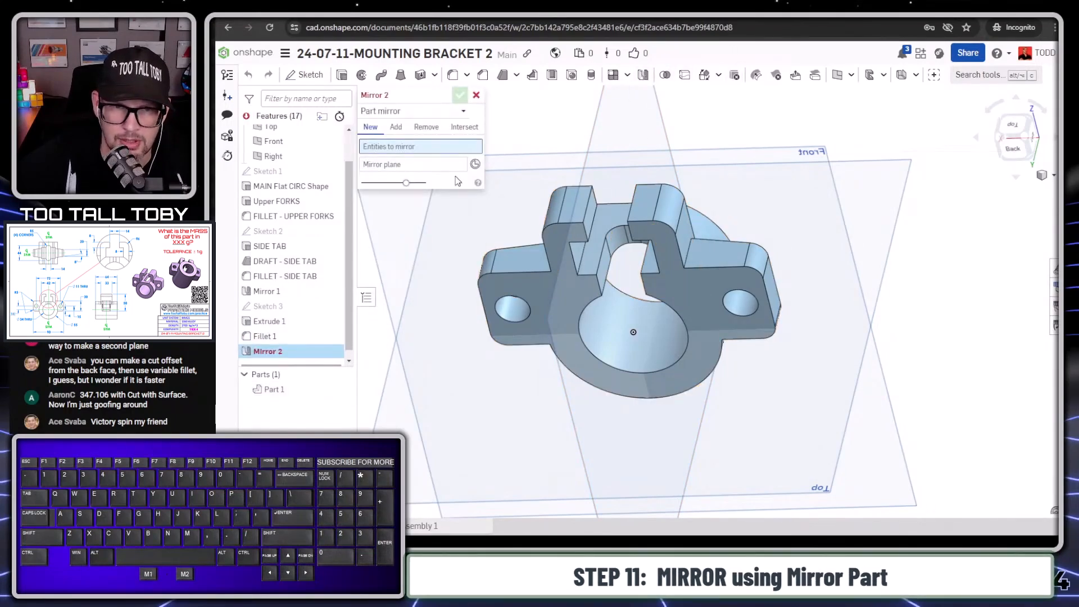
pyautogui.click(559, 282)
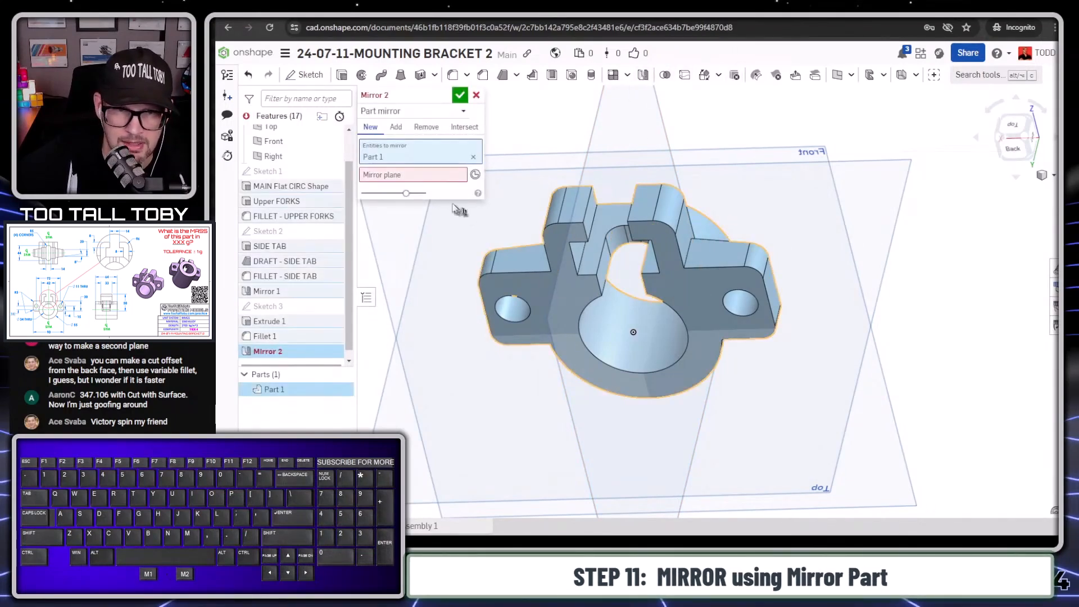
pyautogui.click(529, 315)
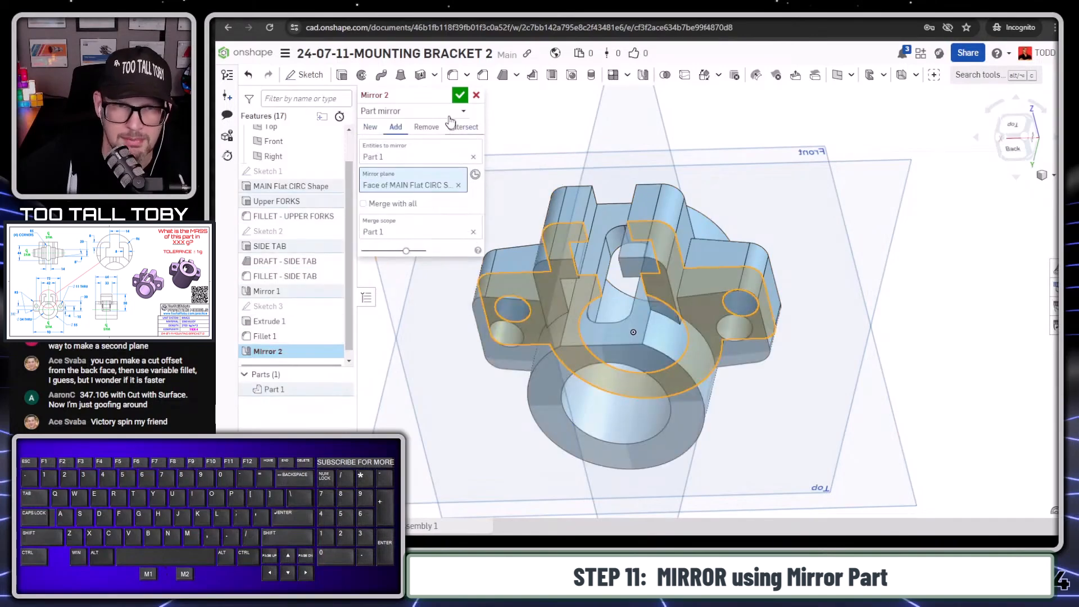
pyautogui.click(459, 98)
# - Hide the reference planes so only the mirrored bracket is displayed
pyautogui.moveTo(575, 353); pyautogui.dragTo(668, 376, button='right')
pyautogui.scroll(-2, 667, 376)
pyautogui.scroll(2, 668, 376)
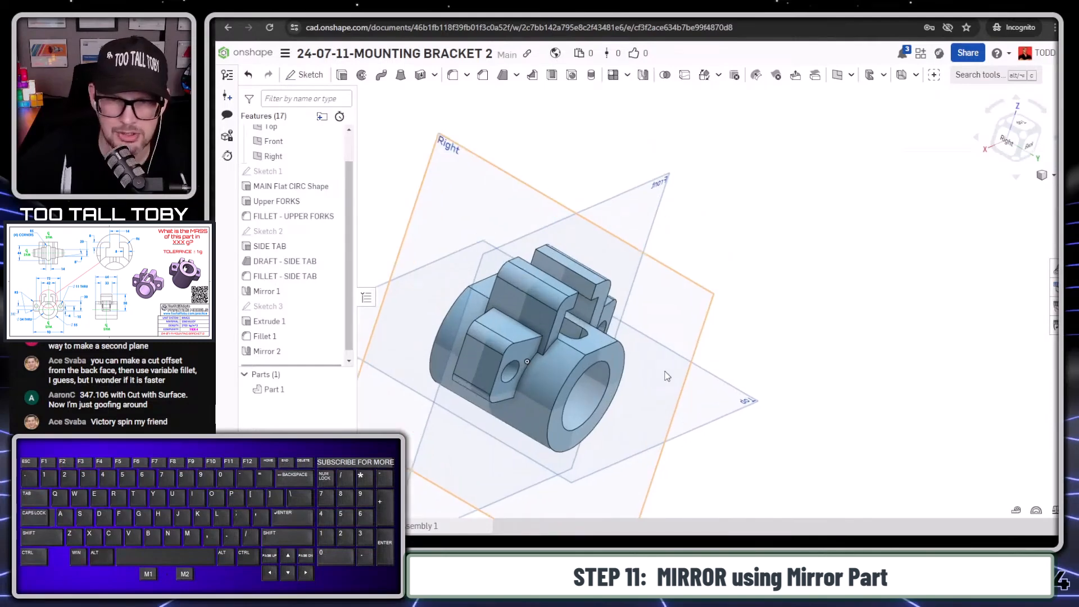
pyautogui.scroll(-1, 486, 456)
pyautogui.press('p')
pyautogui.scroll(-2, 518, 508)
pyautogui.scroll(1, 518, 506)
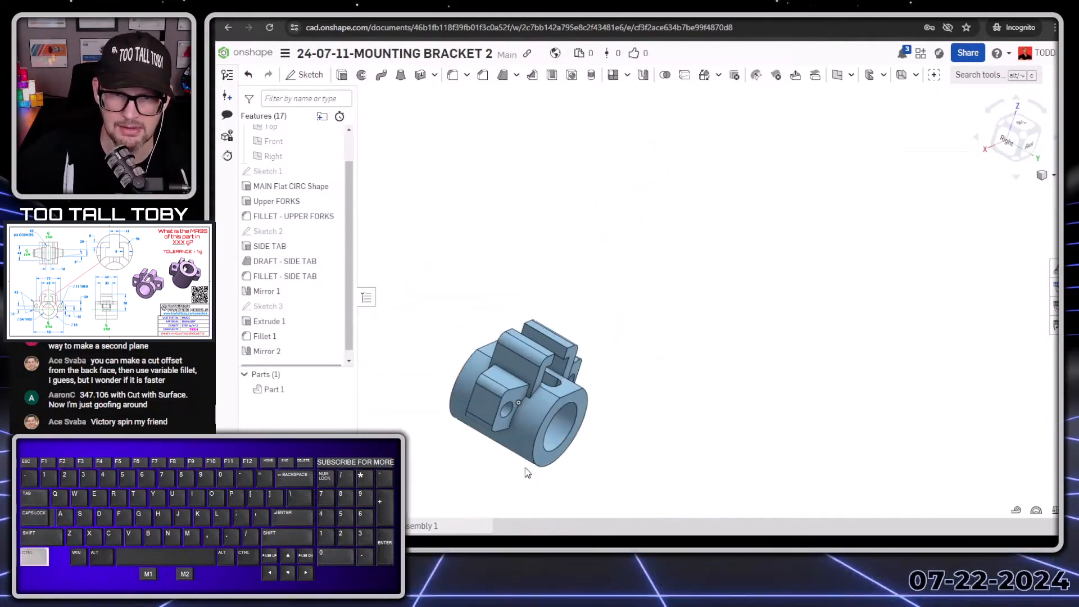
pyautogui.keyDown('ctrl'); pyautogui.moveTo(526, 470); pyautogui.dragTo(609, 354, button='right'); pyautogui.keyUp('ctrl')
pyautogui.moveTo(523, 406); pyautogui.dragTo(675, 365, button='right')
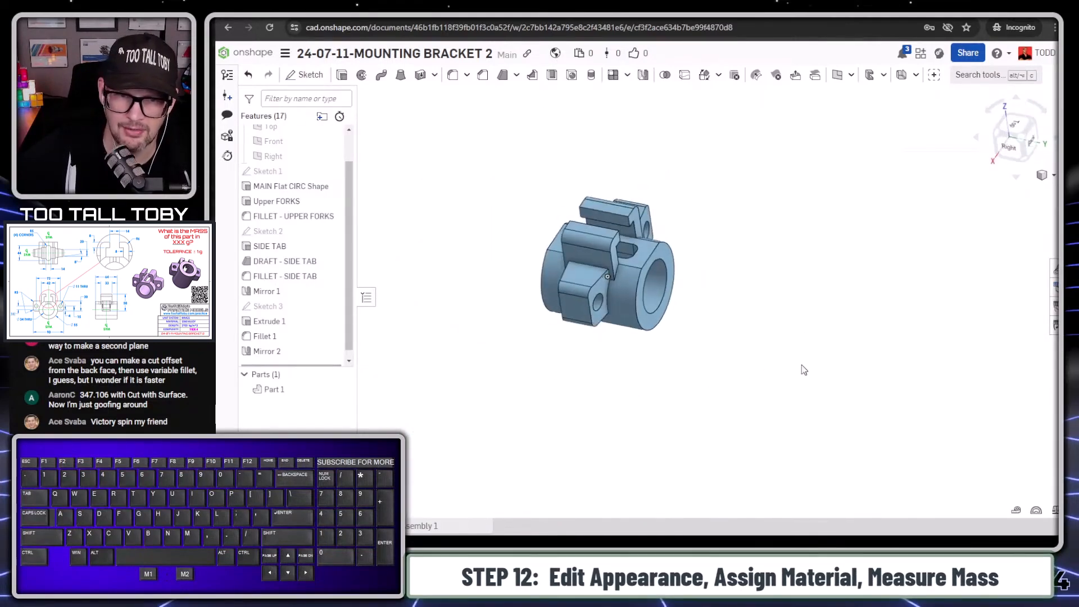
# - Change the part's appearance to the light purple palette color, RGB 217, 193, 221
pyautogui.rightClick(275, 389)
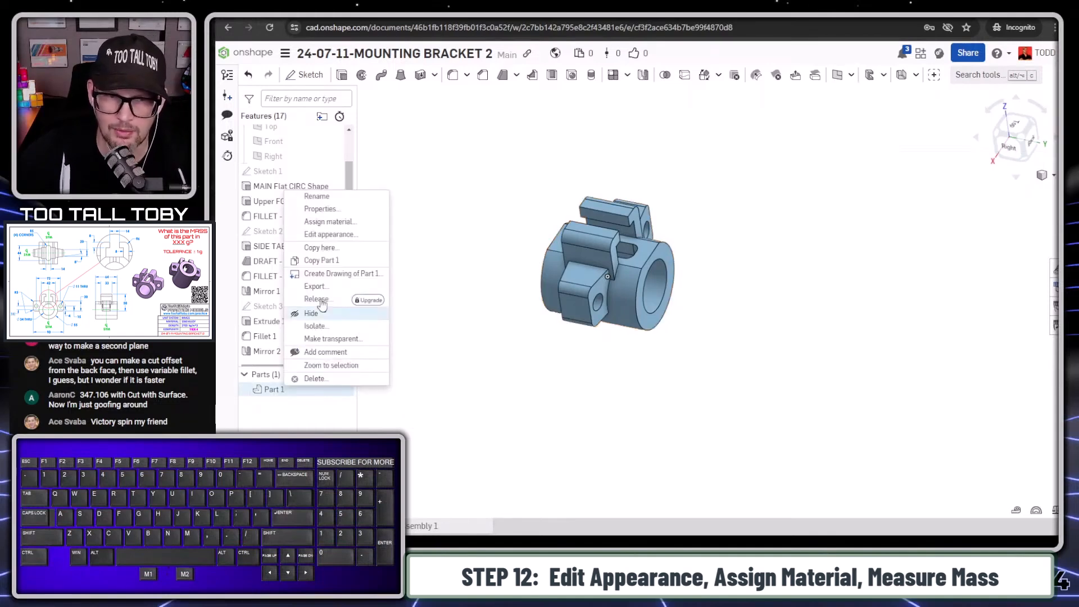
pyautogui.click(340, 235)
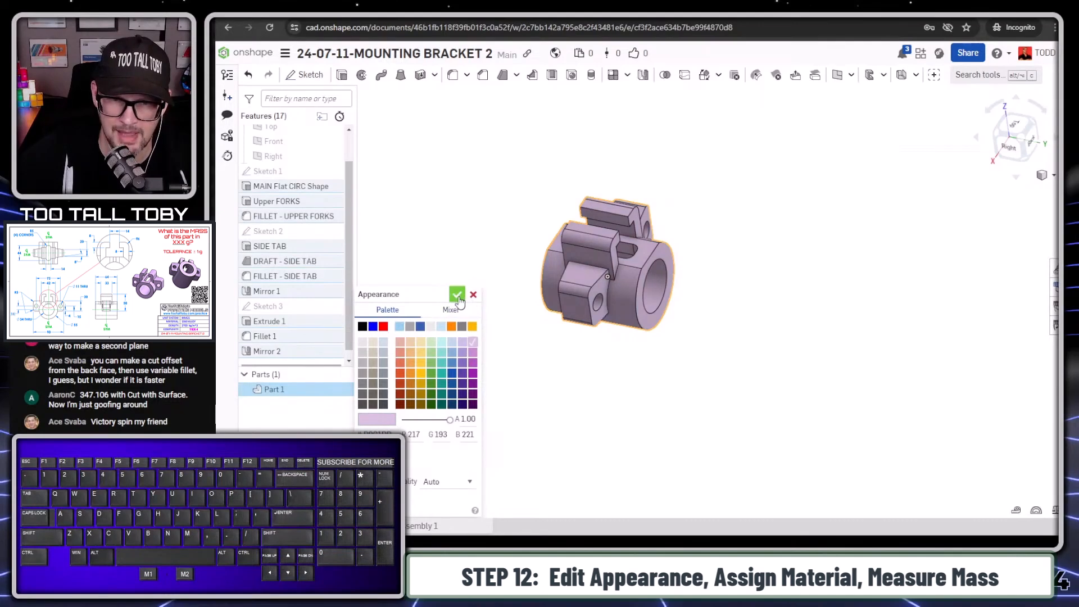
pyautogui.click(459, 296)
# - Assign the material TTT-Aluminum - 1060 from the TTT-CUSTOM MATERIALS library to the part
pyautogui.rightClick(273, 390)
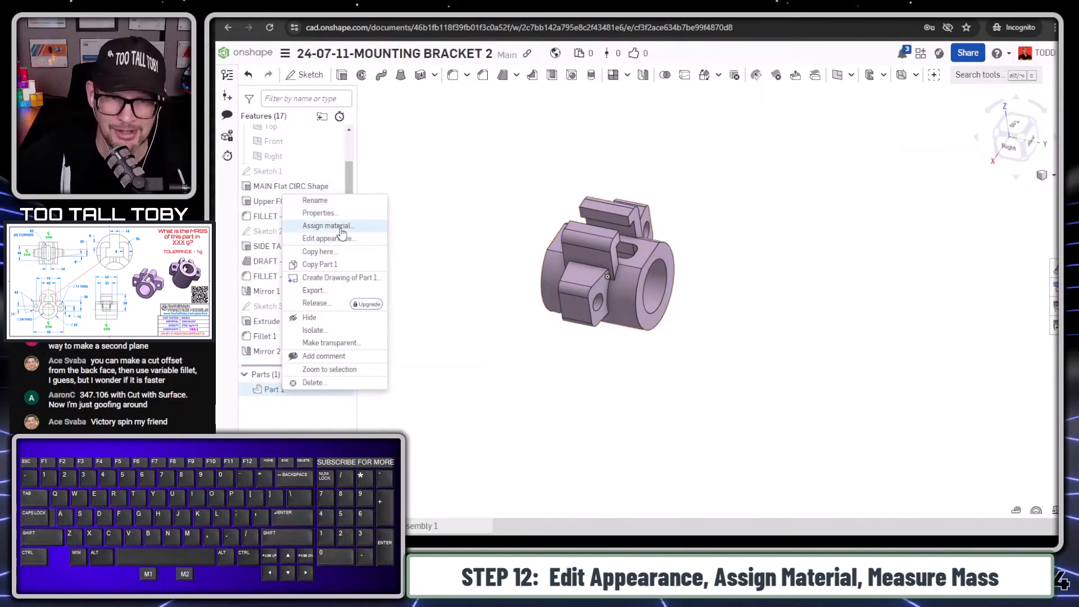
pyautogui.click(336, 226)
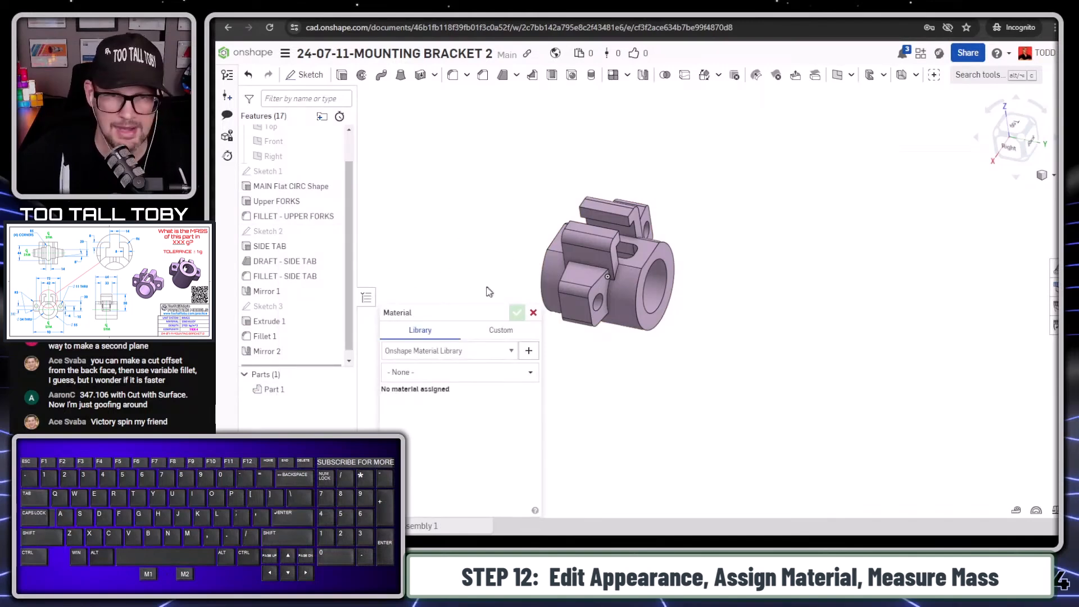
pyautogui.moveTo(446, 318); pyautogui.dragTo(432, 219)
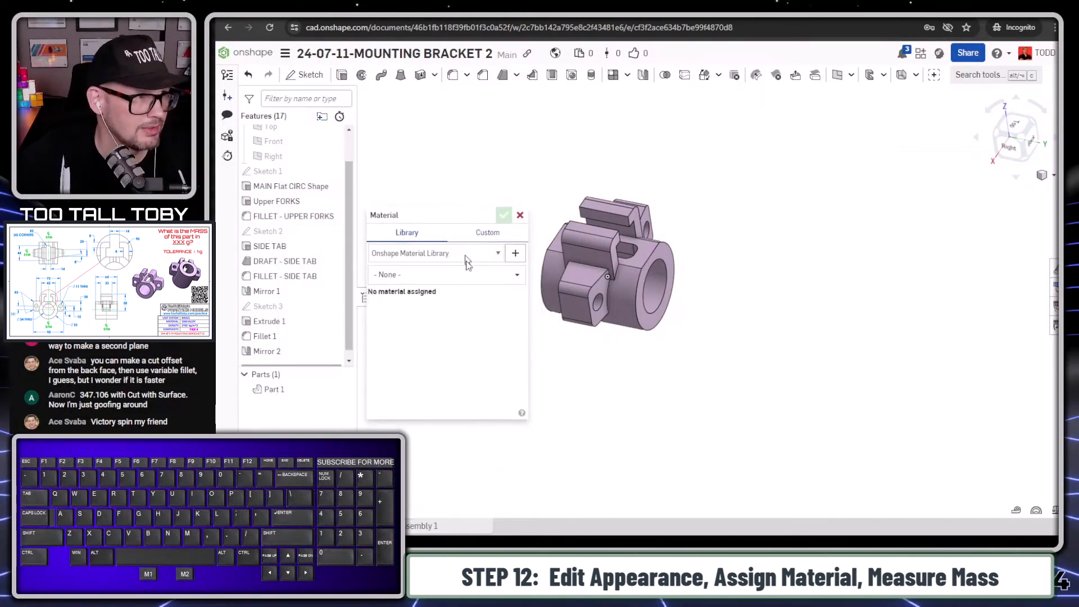
pyautogui.click(500, 253)
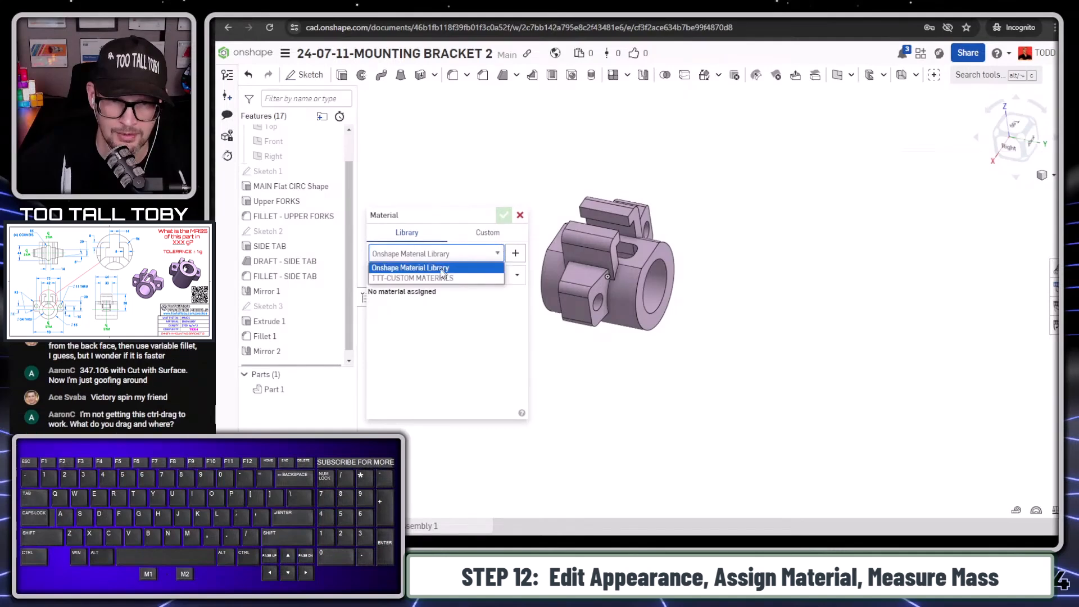
pyautogui.click(434, 277)
pyautogui.click(511, 280)
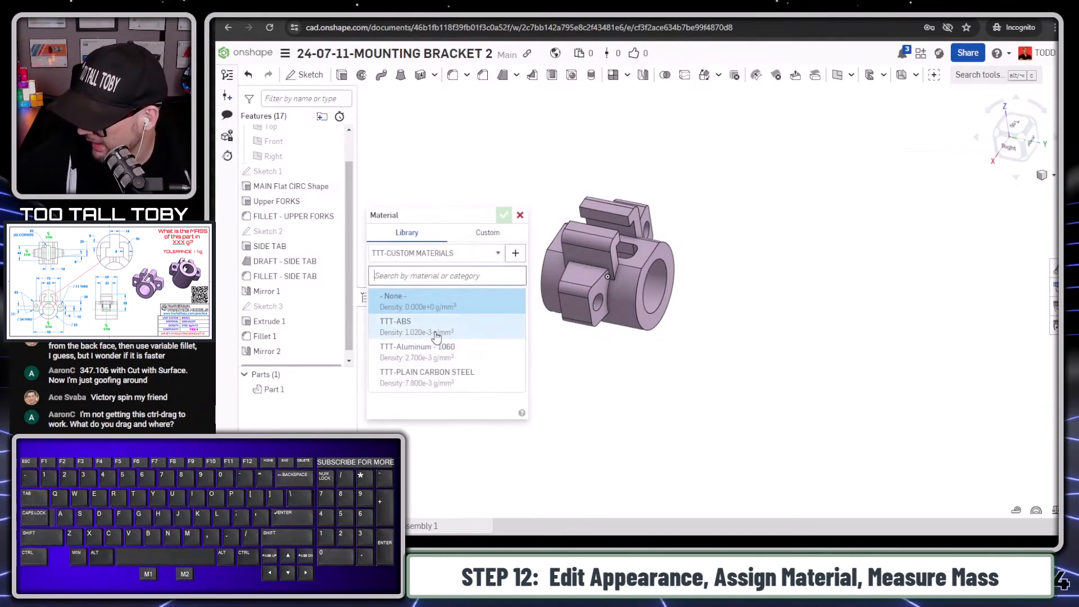
pyautogui.click(433, 348)
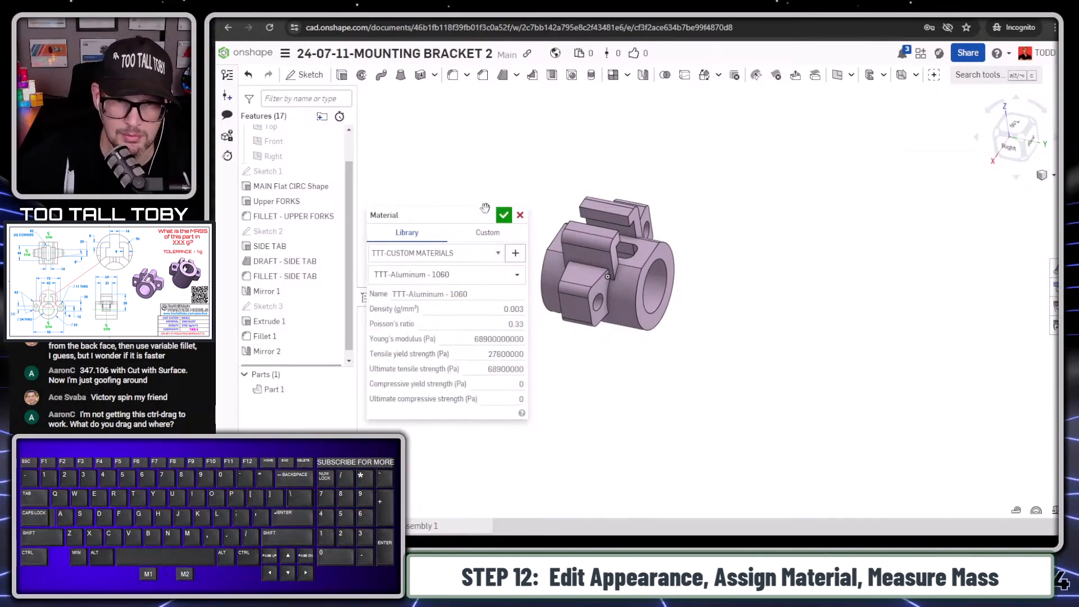
pyautogui.click(504, 215)
# - Measure the mass properties of the finished bracket, then close the read-out
pyautogui.click(1036, 510)
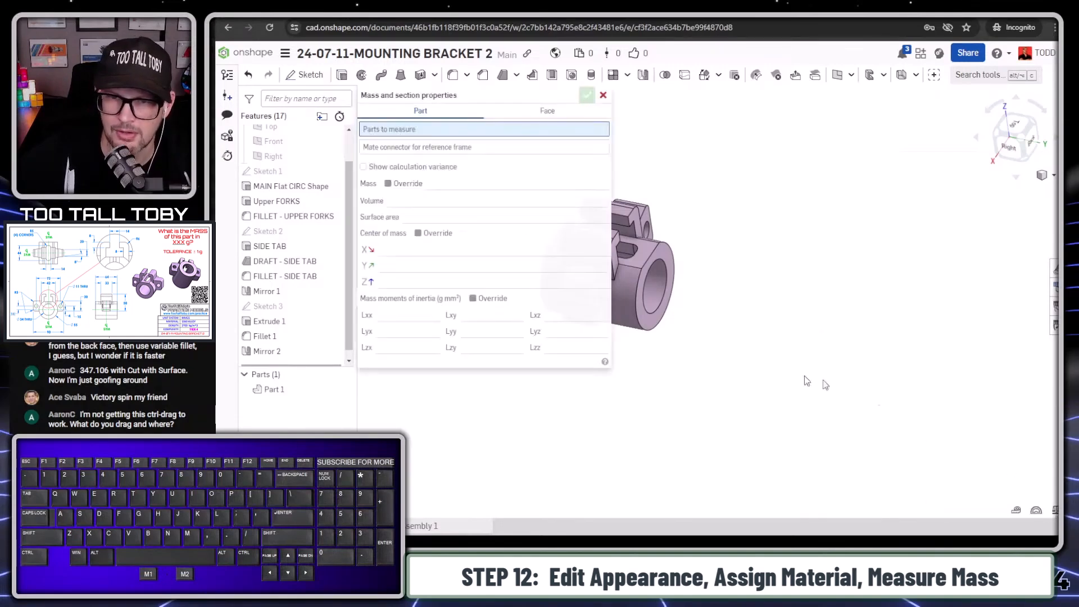
pyautogui.click(664, 260)
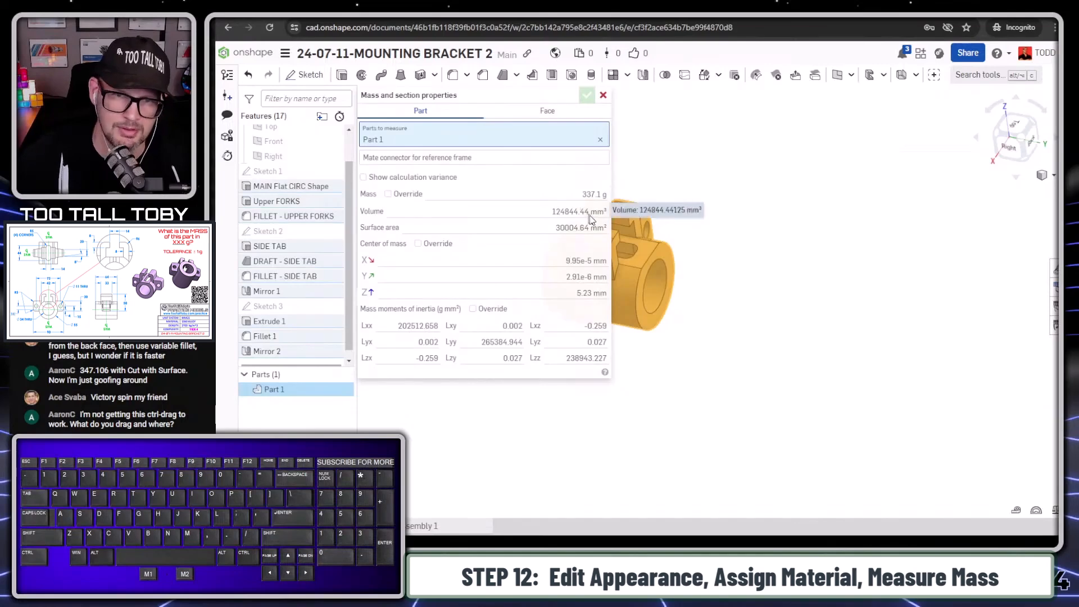
pyautogui.moveTo(592, 215)
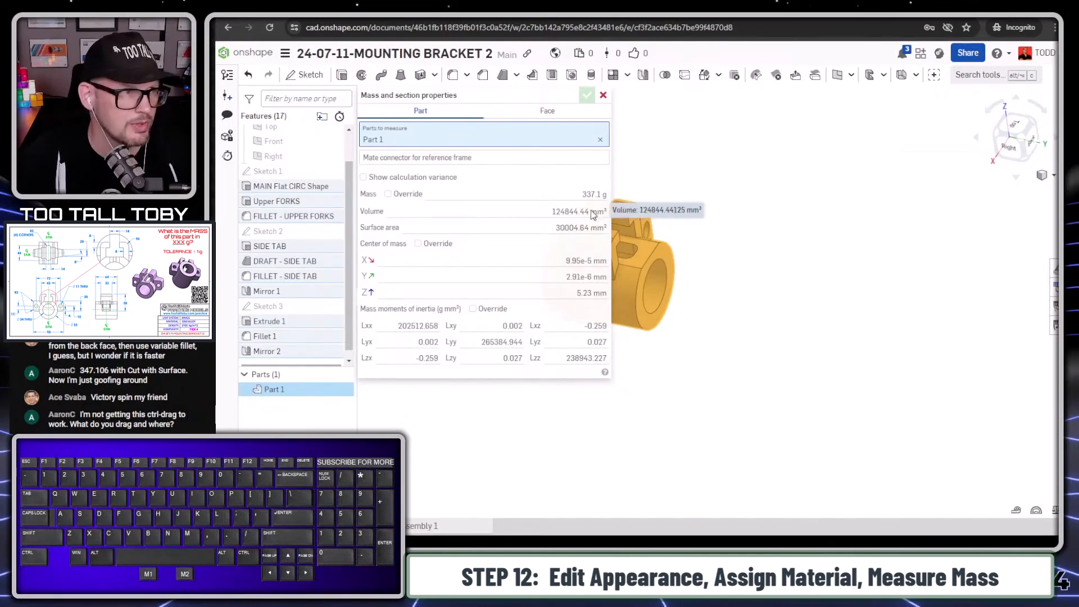
pyautogui.moveTo(572, 199); pyautogui.dragTo(622, 205)
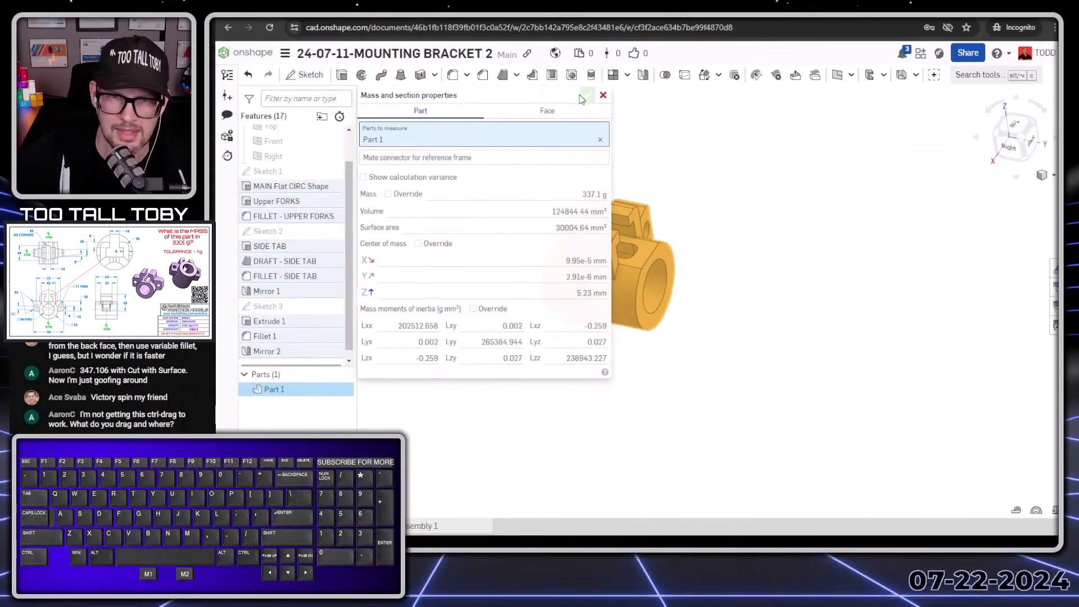
pyautogui.click(605, 96)
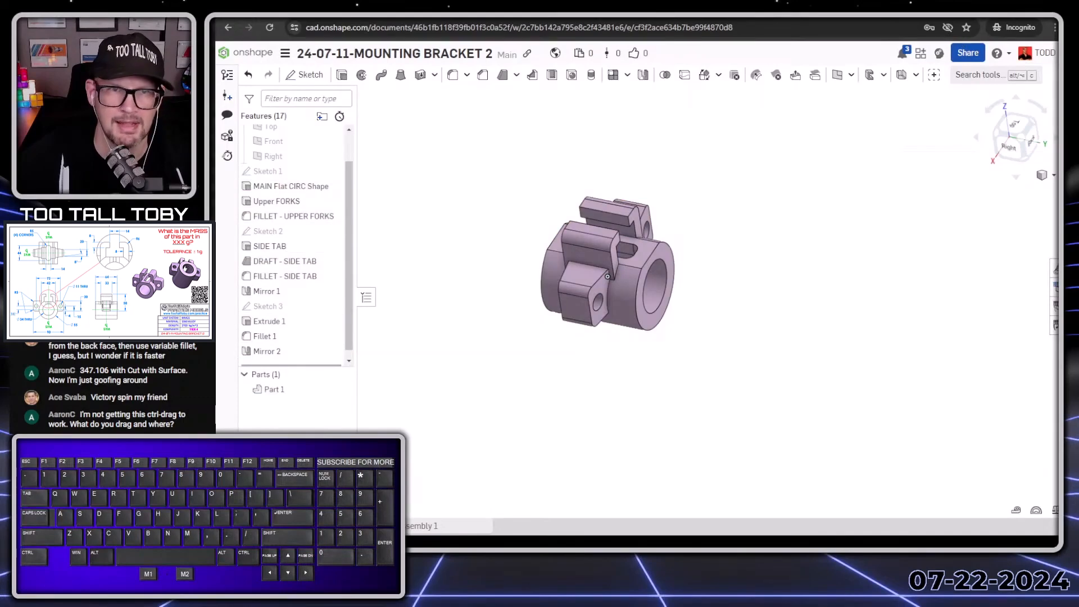